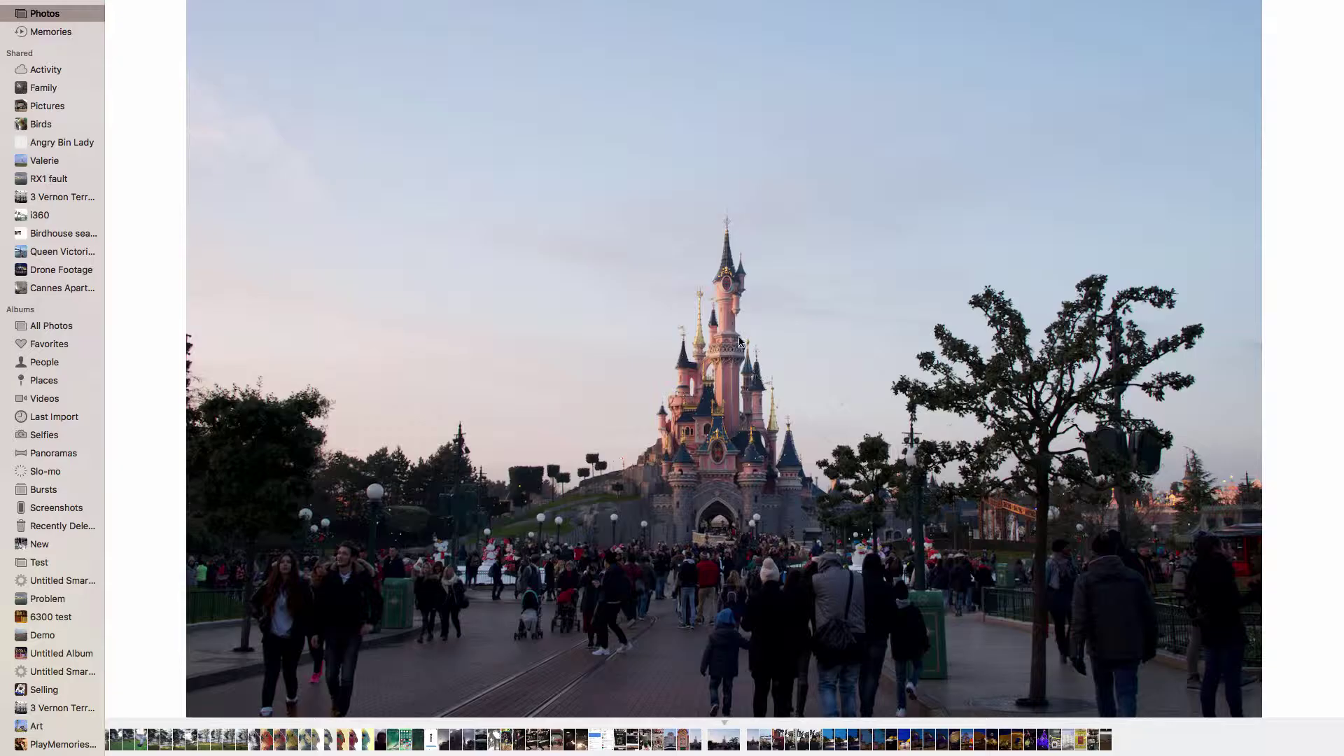
Step: Open the castle photo for editing in the Polarr Photo Editor extension
{"action": "mouse_move", "coordinate": [866, 5]}
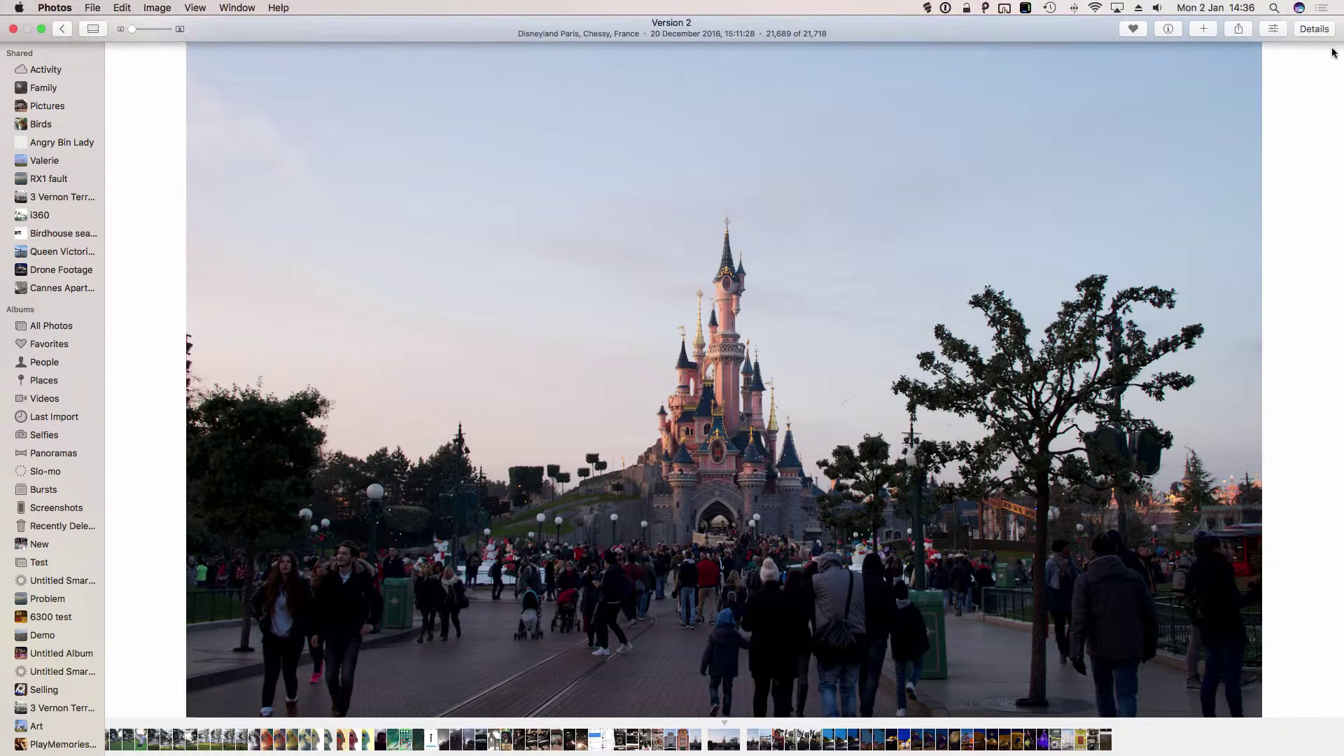
{"action": "left_click", "coordinate": [1274, 30]}
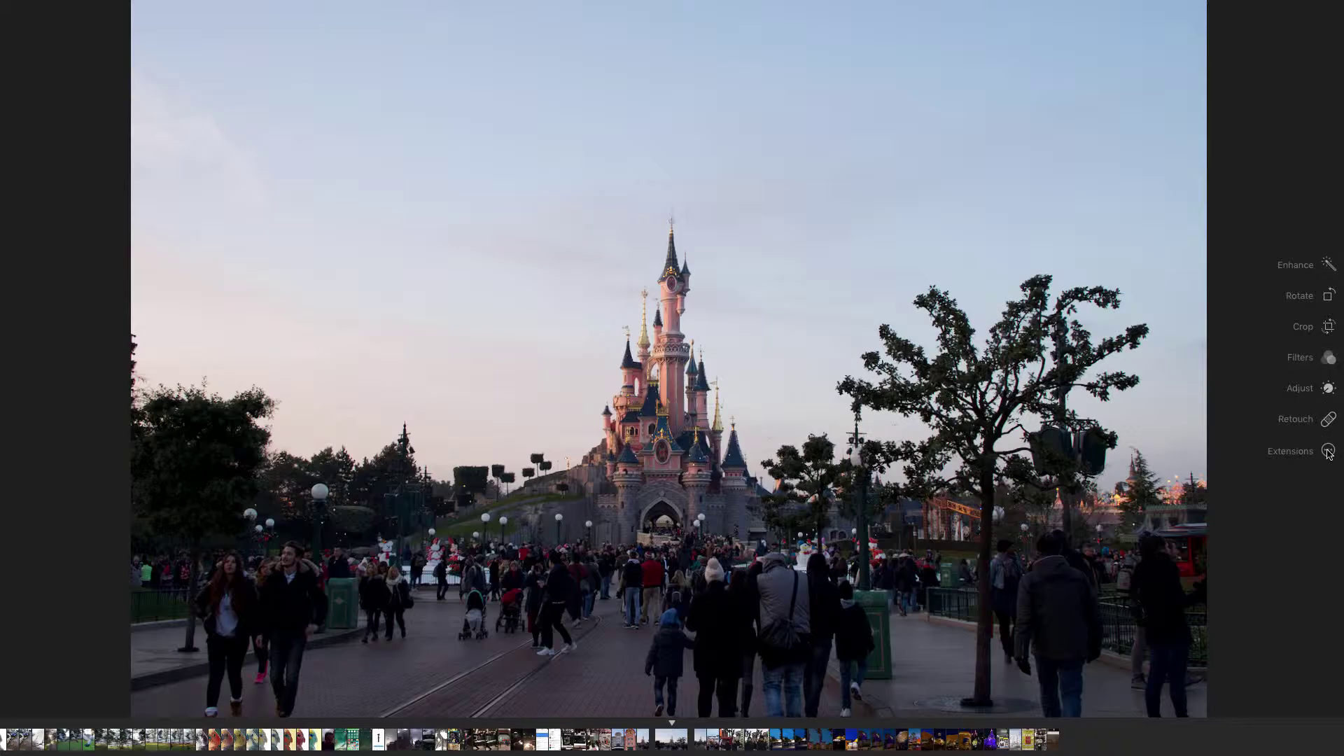
{"action": "left_click", "coordinate": [1328, 452]}
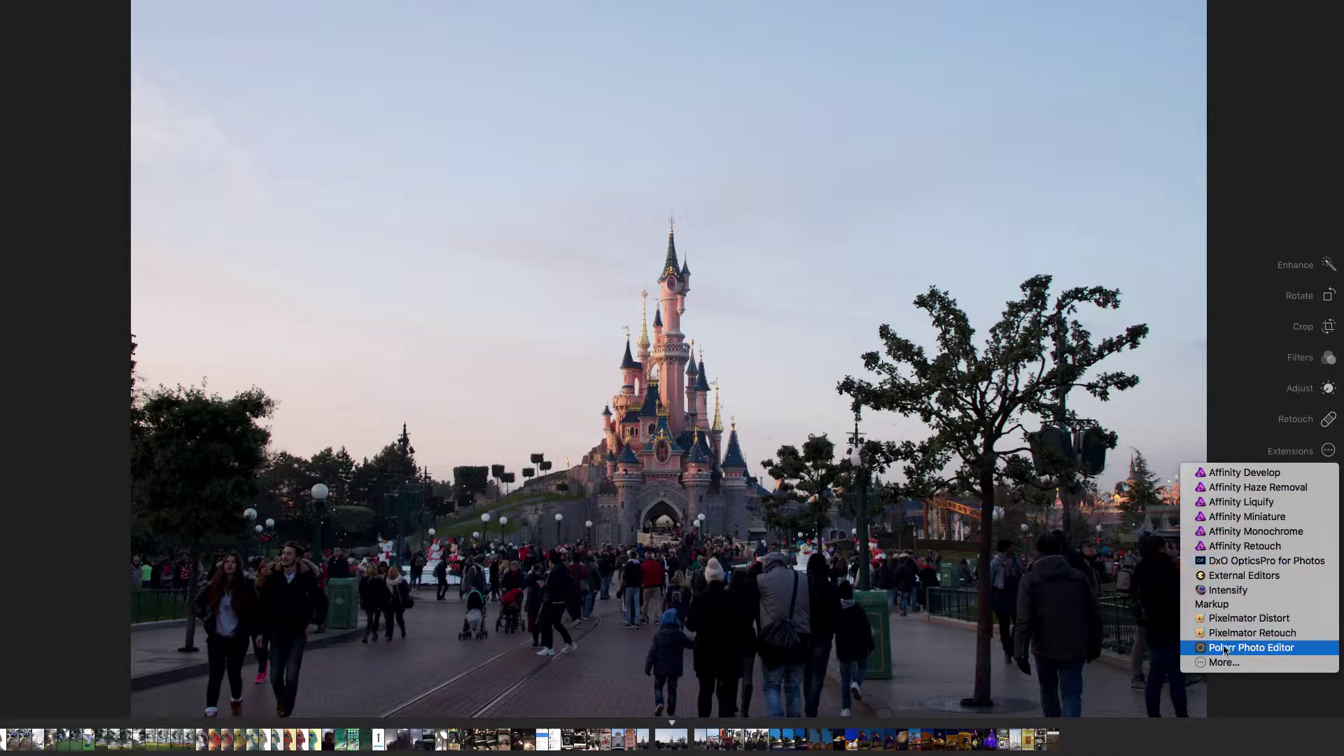
{"action": "left_click", "coordinate": [1262, 649]}
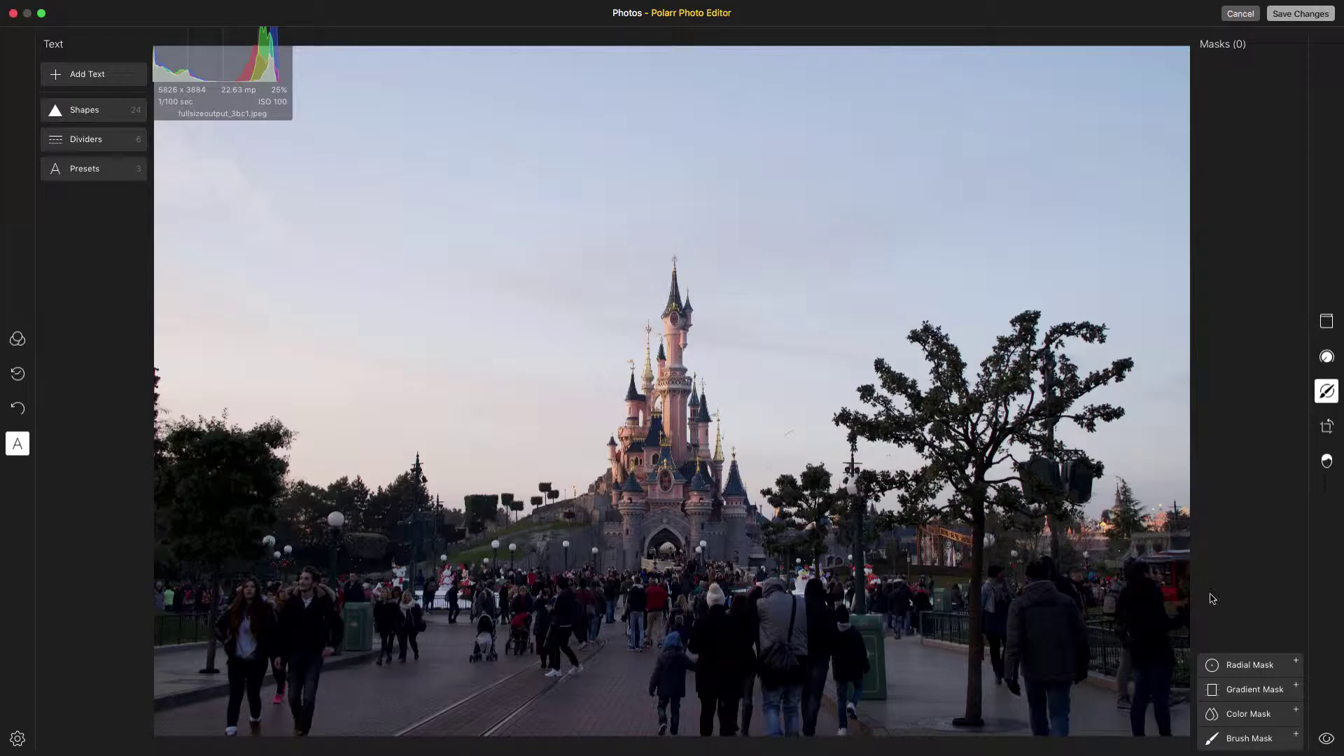
Step: Raise the photo's Shadows adjustment strongly and set its Vibrance to 29
{"action": "left_click", "coordinate": [1330, 358]}
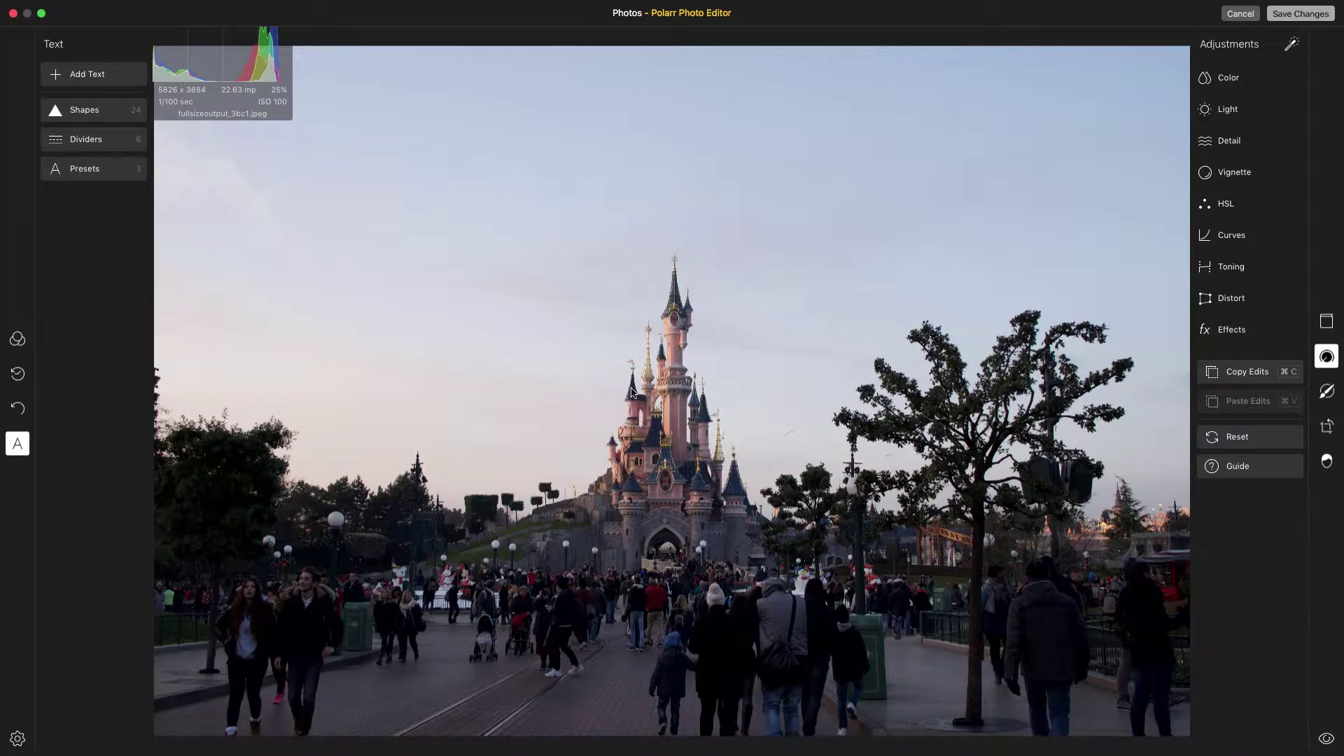
{"action": "left_click", "coordinate": [1231, 111]}
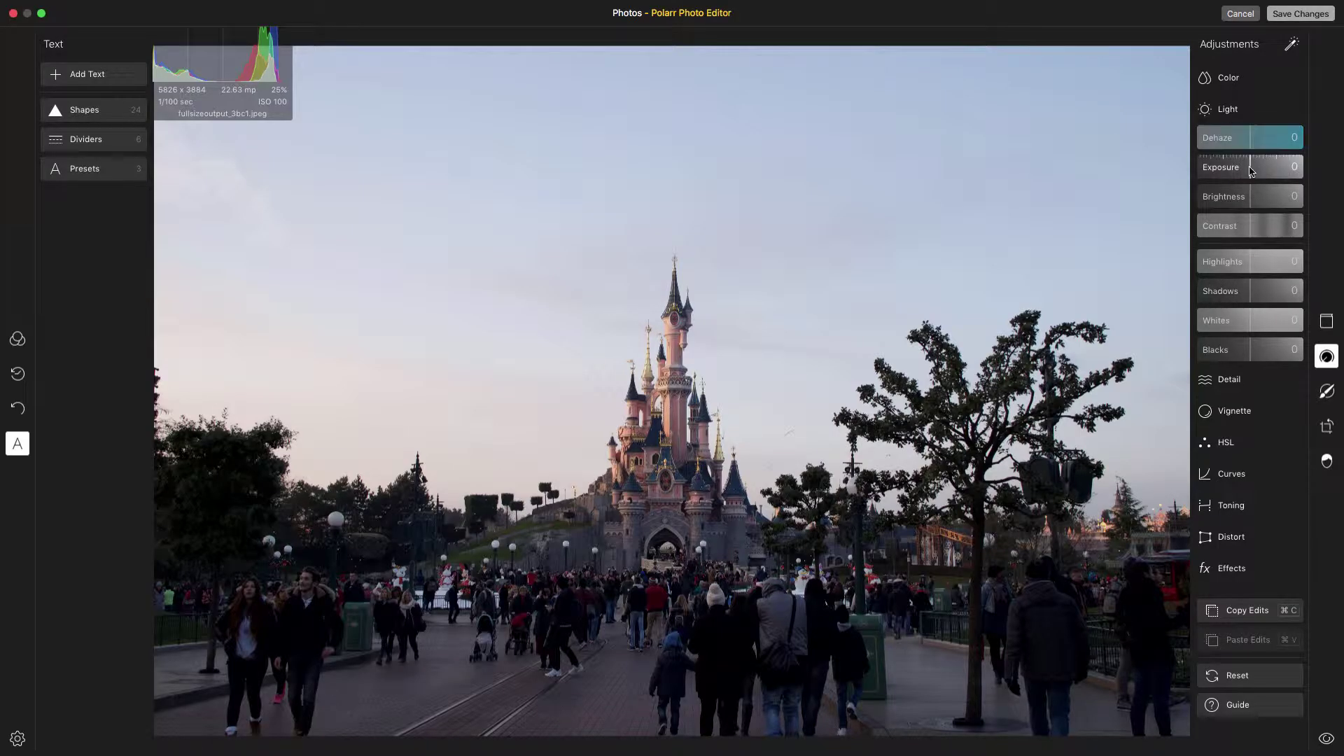
{"action": "mouse_move", "coordinate": [1253, 174]}
{"action": "left_mouse_down"}
{"action": "mouse_move", "coordinate": [1294, 175]}
{"action": "mouse_move", "coordinate": [1254, 175]}
{"action": "left_mouse_up"}
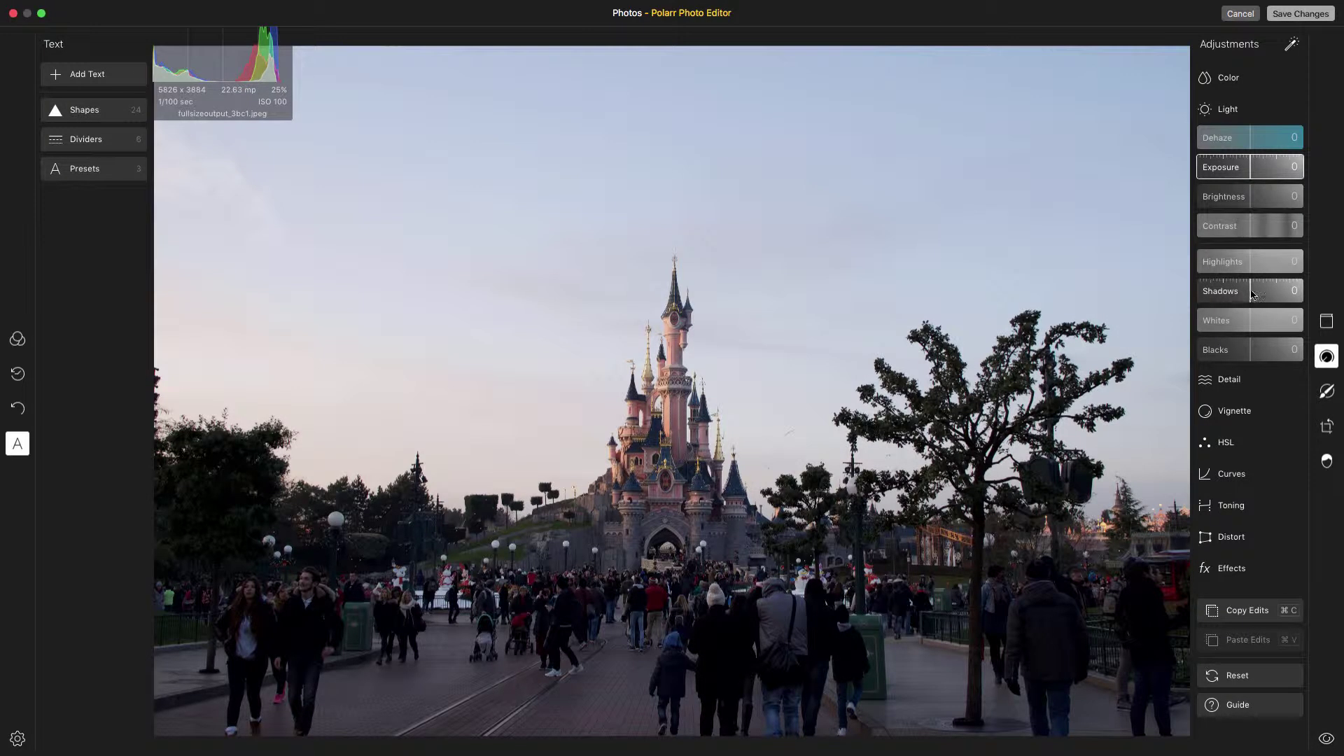
{"action": "left_click_drag", "start_coordinate": [1253, 293], "coordinate": [1297, 297]}
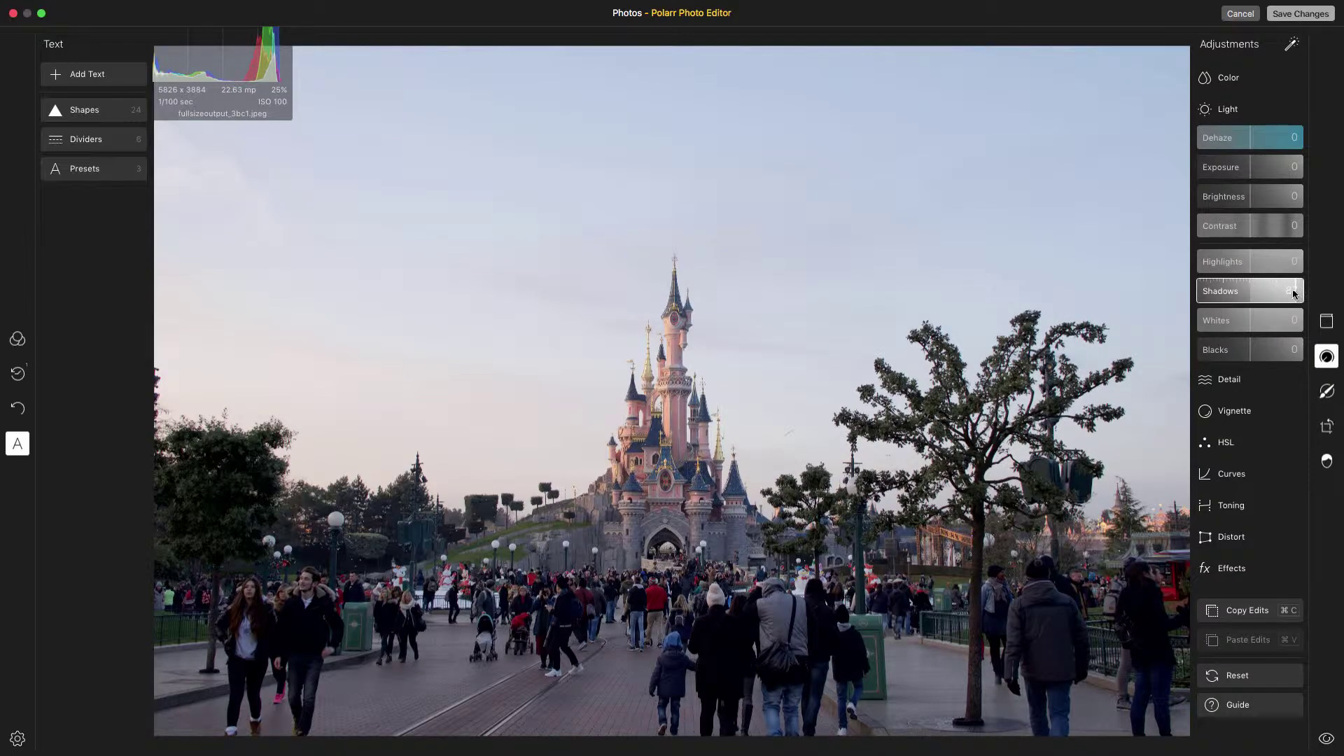
{"action": "left_click", "coordinate": [806, 455]}
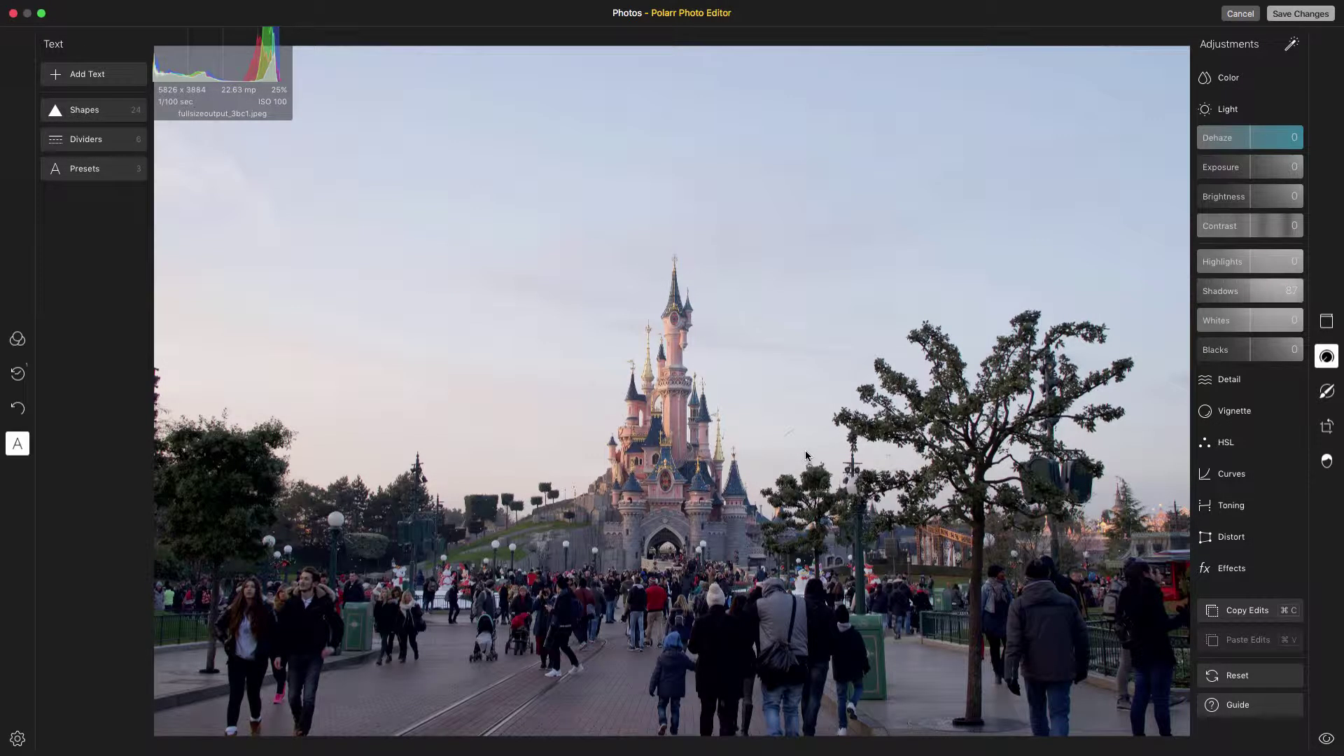
{"action": "left_click", "coordinate": [806, 456]}
{"action": "left_click", "coordinate": [1237, 78]}
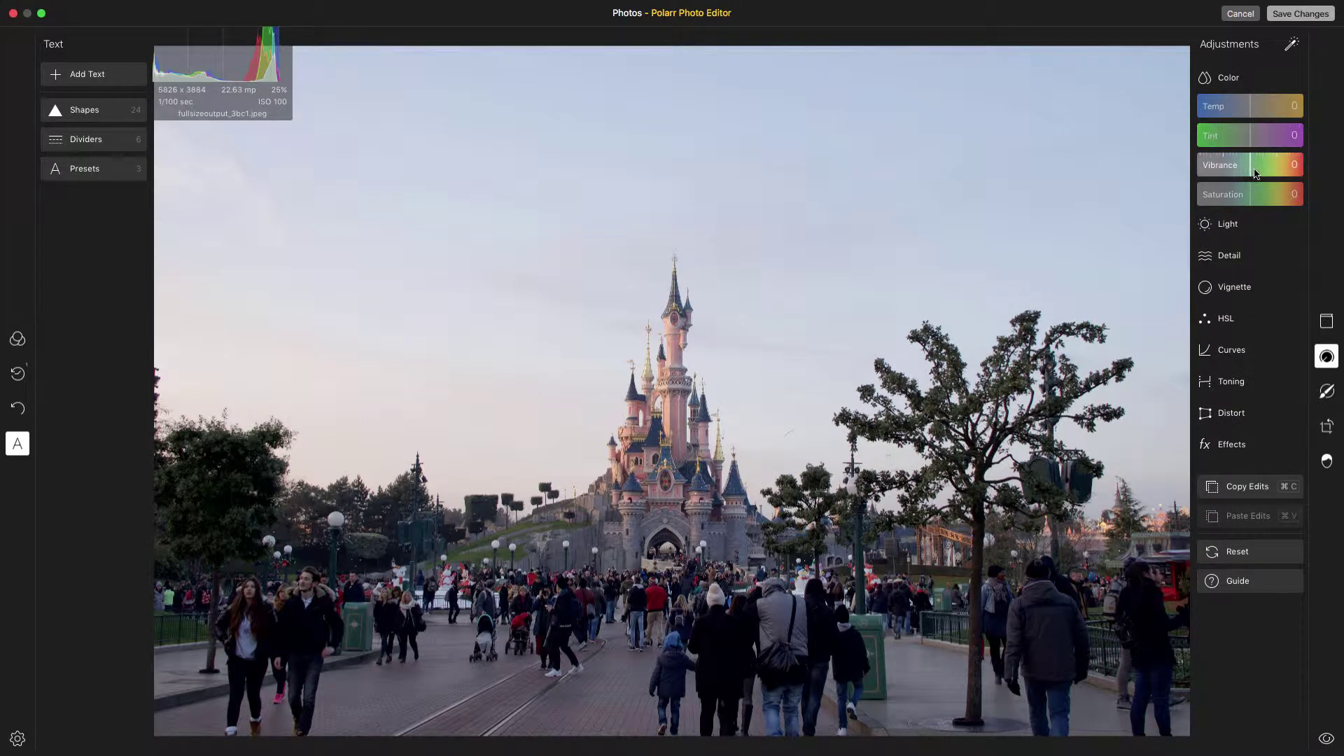
{"action": "left_click_drag", "start_coordinate": [1252, 171], "coordinate": [1267, 172]}
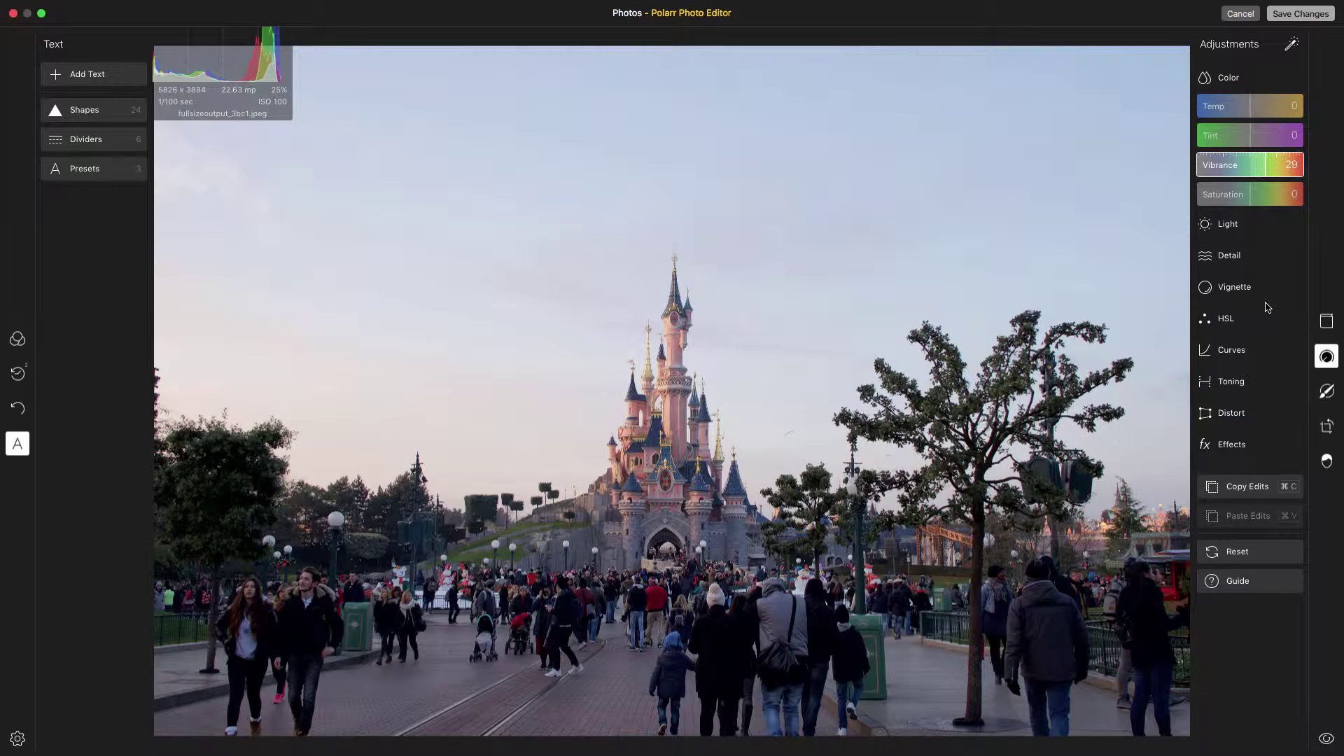
Step: Add a color mask on the upper-right sky and enlarge it to cover the whole right side of the sky
{"action": "left_click", "coordinate": [1329, 391]}
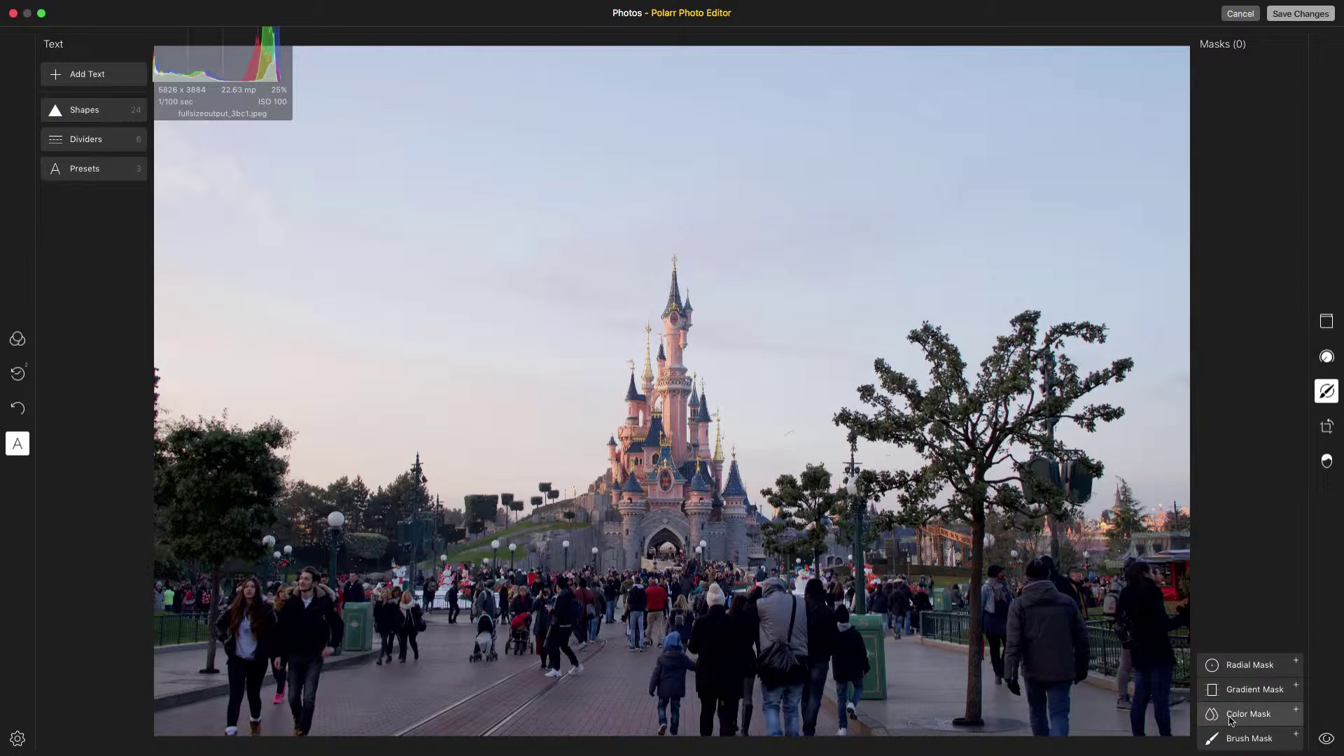
{"action": "left_click", "coordinate": [1270, 721]}
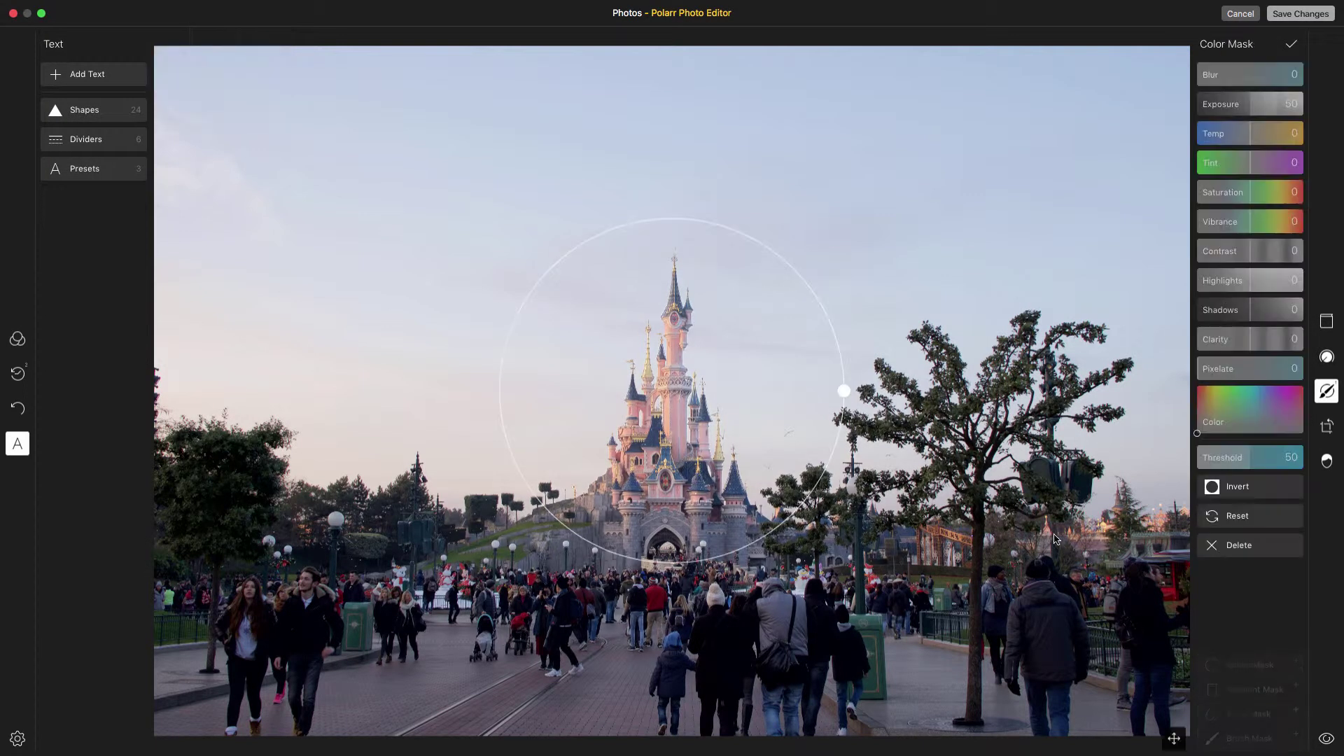
{"action": "left_click_drag", "start_coordinate": [654, 429], "coordinate": [948, 231]}
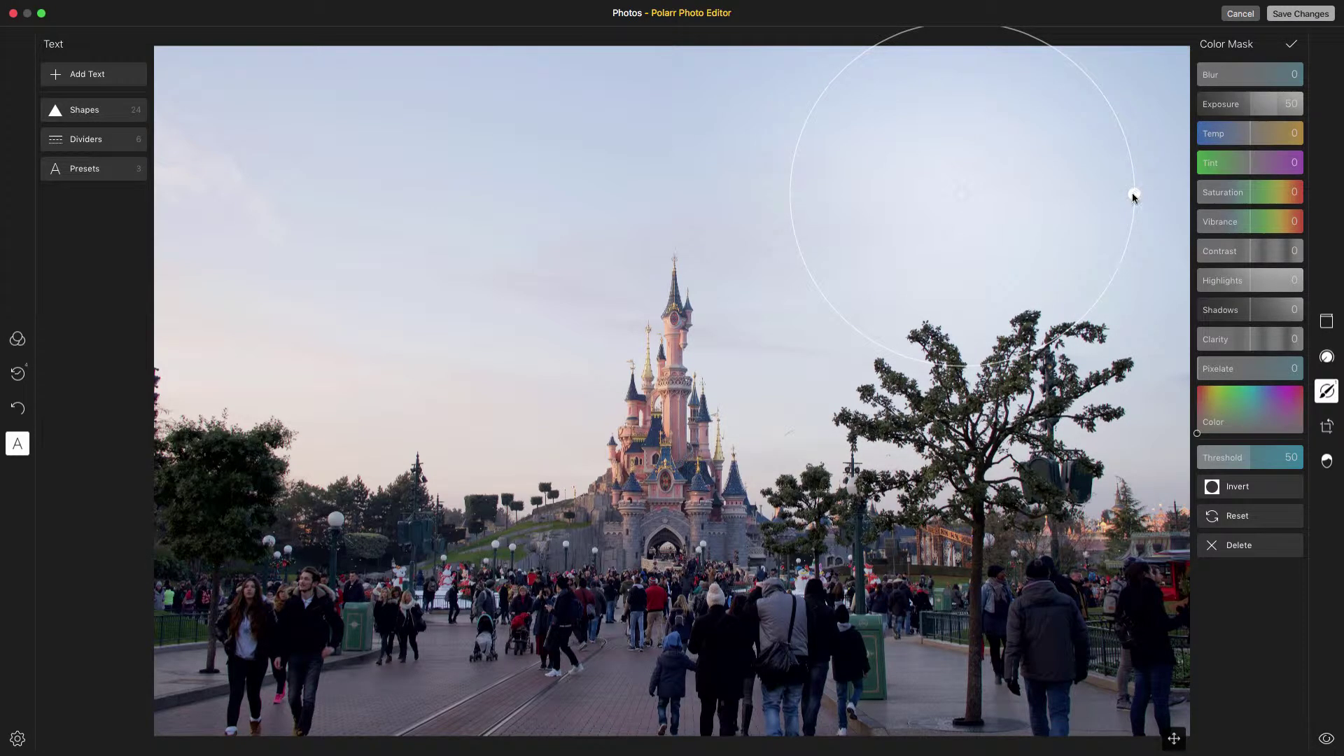
{"action": "left_click_drag", "start_coordinate": [1133, 194], "coordinate": [1342, 413]}
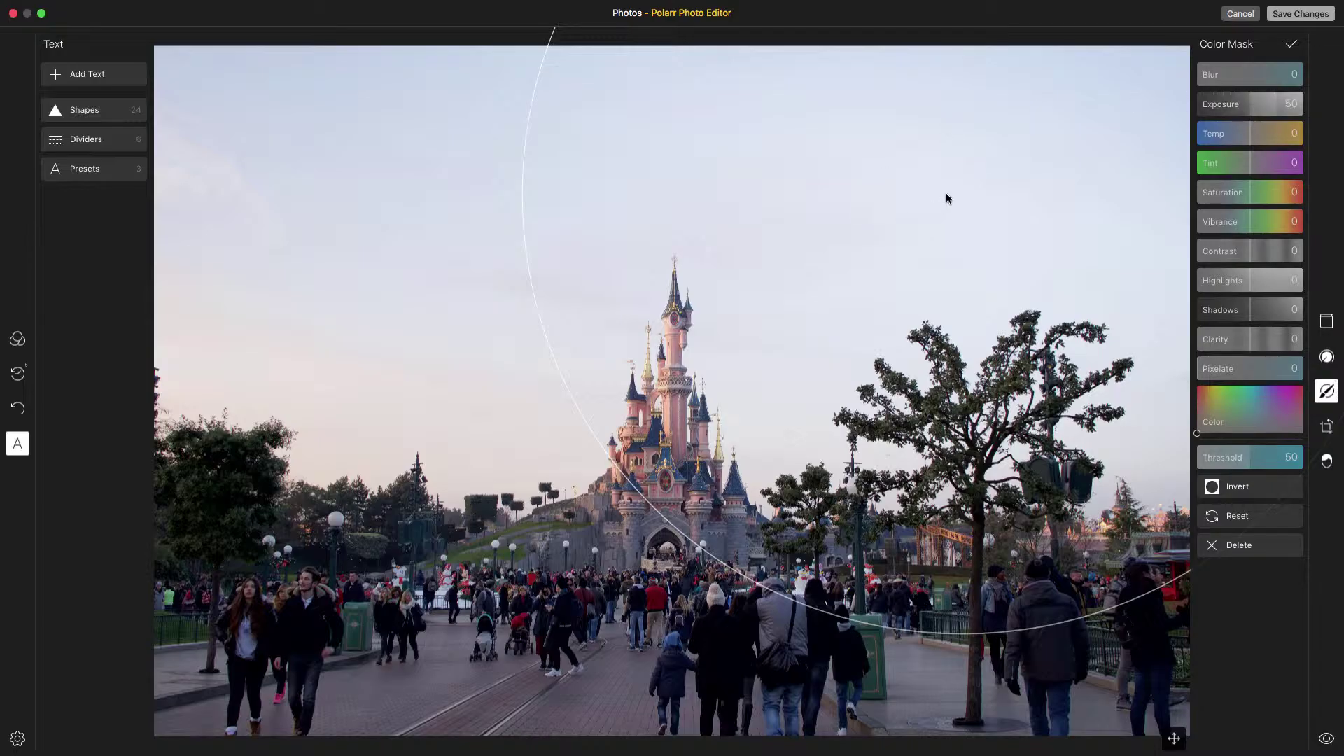
{"action": "mouse_move", "coordinate": [947, 198]}
{"action": "left_mouse_down"}
{"action": "mouse_move", "coordinate": [693, 371]}
{"action": "mouse_move", "coordinate": [689, 511]}
{"action": "mouse_move", "coordinate": [644, 571]}
{"action": "mouse_move", "coordinate": [664, 658]}
{"action": "mouse_move", "coordinate": [882, 616]}
{"action": "mouse_move", "coordinate": [854, 556]}
{"action": "mouse_move", "coordinate": [591, 532]}
{"action": "mouse_move", "coordinate": [605, 570]}
{"action": "mouse_move", "coordinate": [590, 536]}
{"action": "mouse_move", "coordinate": [825, 334]}
{"action": "mouse_move", "coordinate": [942, 168]}
{"action": "mouse_move", "coordinate": [963, 177]}
{"action": "mouse_move", "coordinate": [959, 193]}
{"action": "left_mouse_up"}
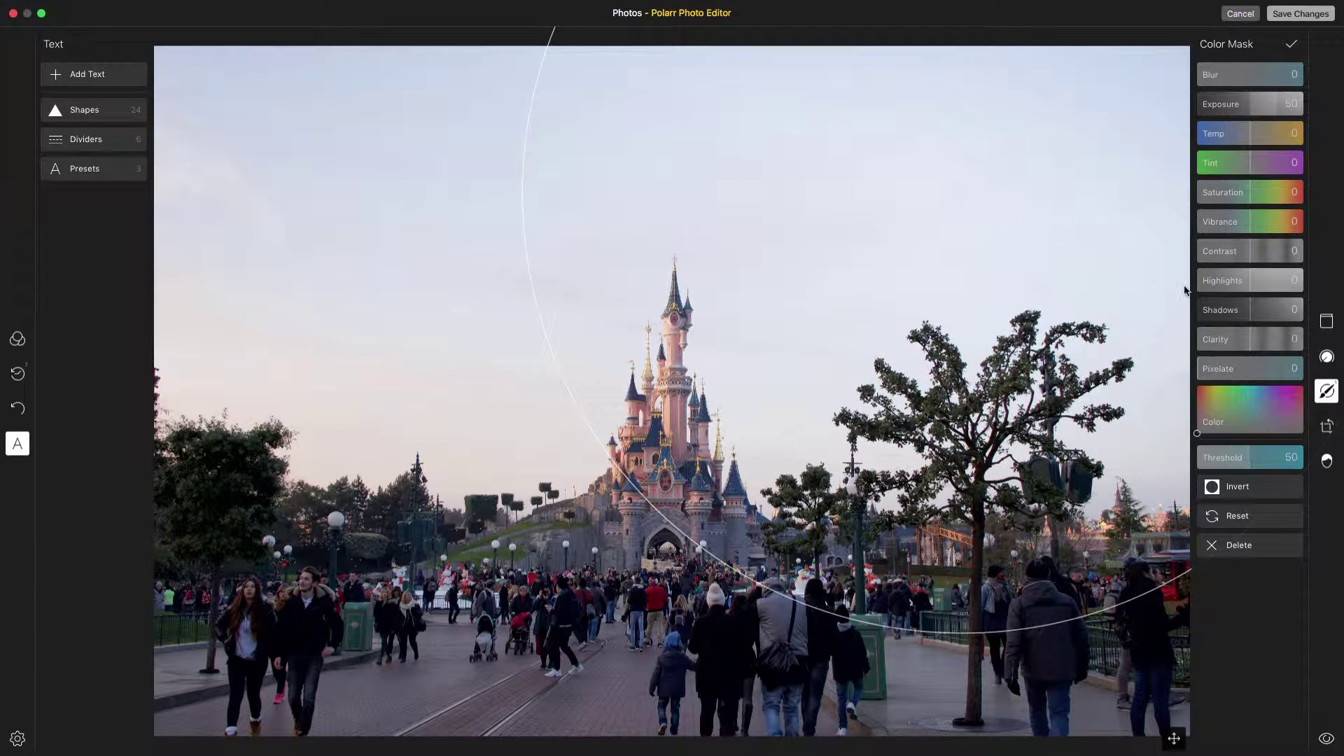
Step: Set the right-sky color mask's Exposure to -22 and Temp to -46, and accept the mask
{"action": "left_click_drag", "start_coordinate": [1244, 102], "coordinate": [1239, 105]}
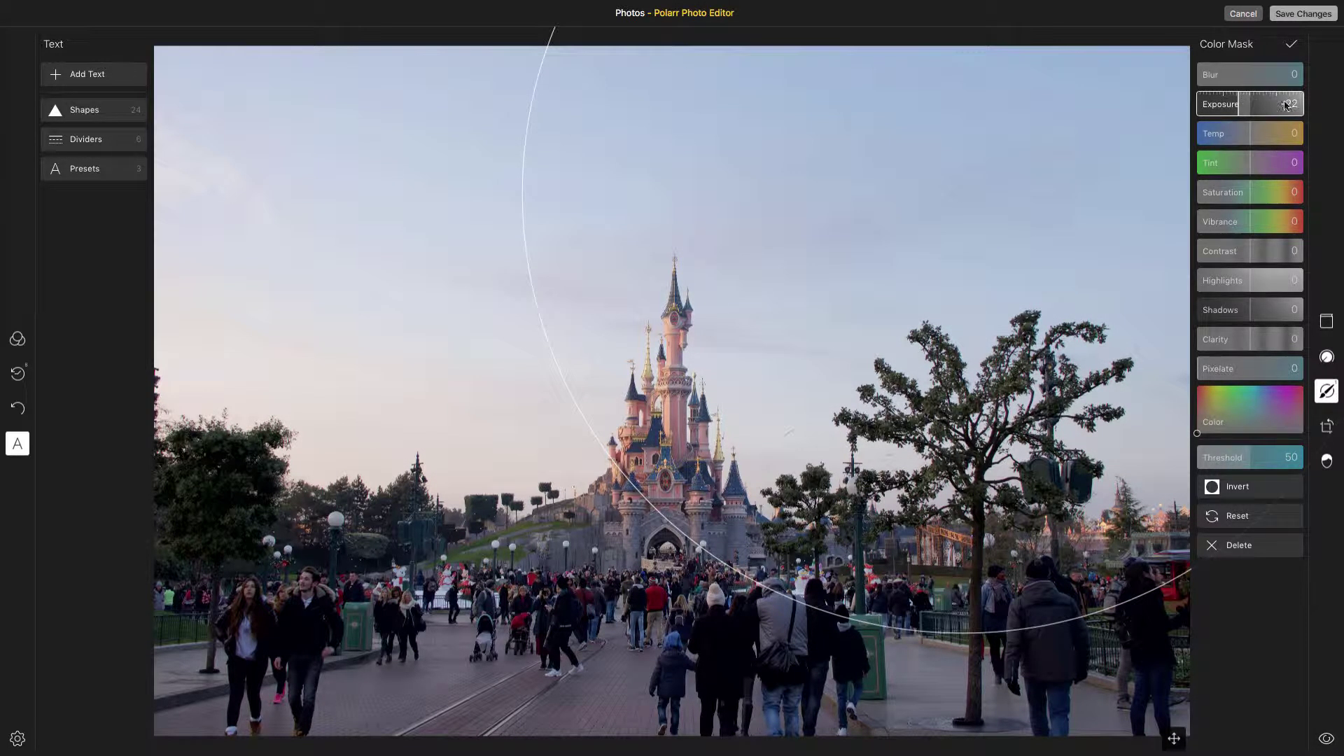
{"action": "left_click", "coordinate": [1250, 136]}
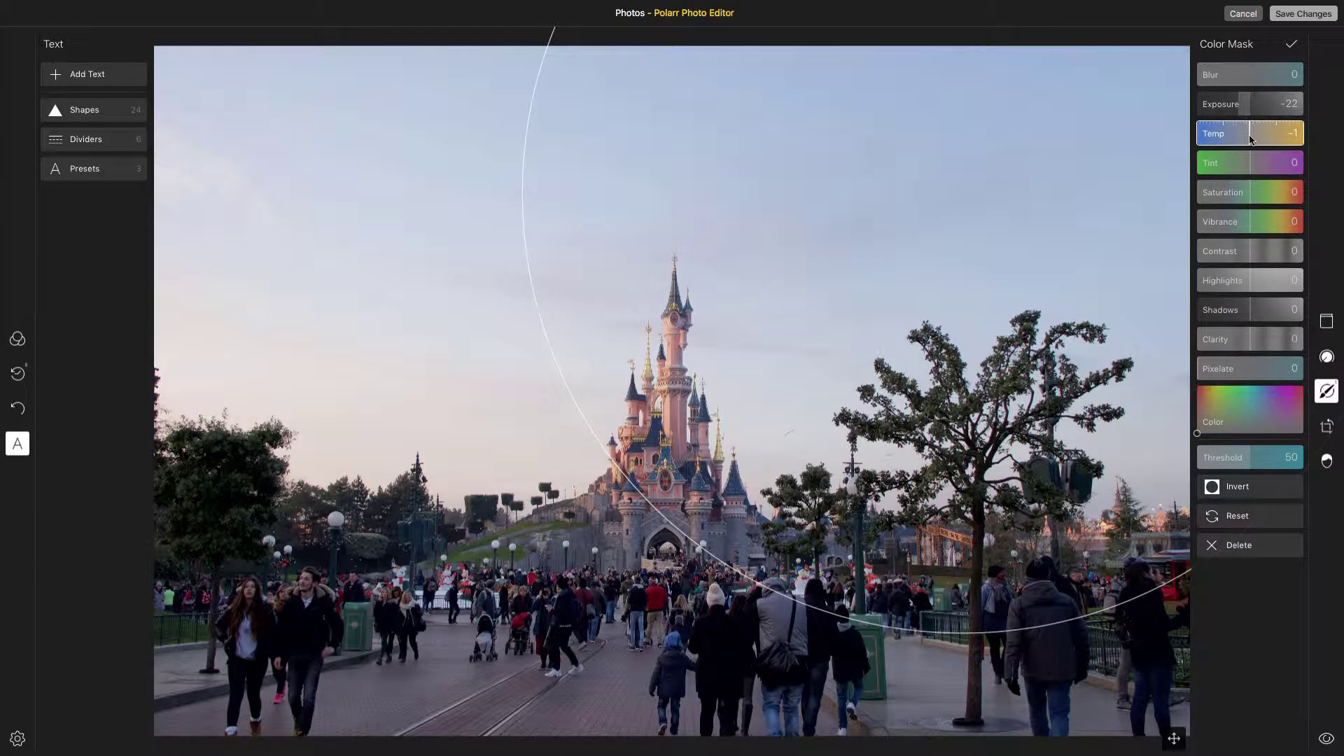
{"action": "left_click_drag", "start_coordinate": [1250, 138], "coordinate": [1226, 143]}
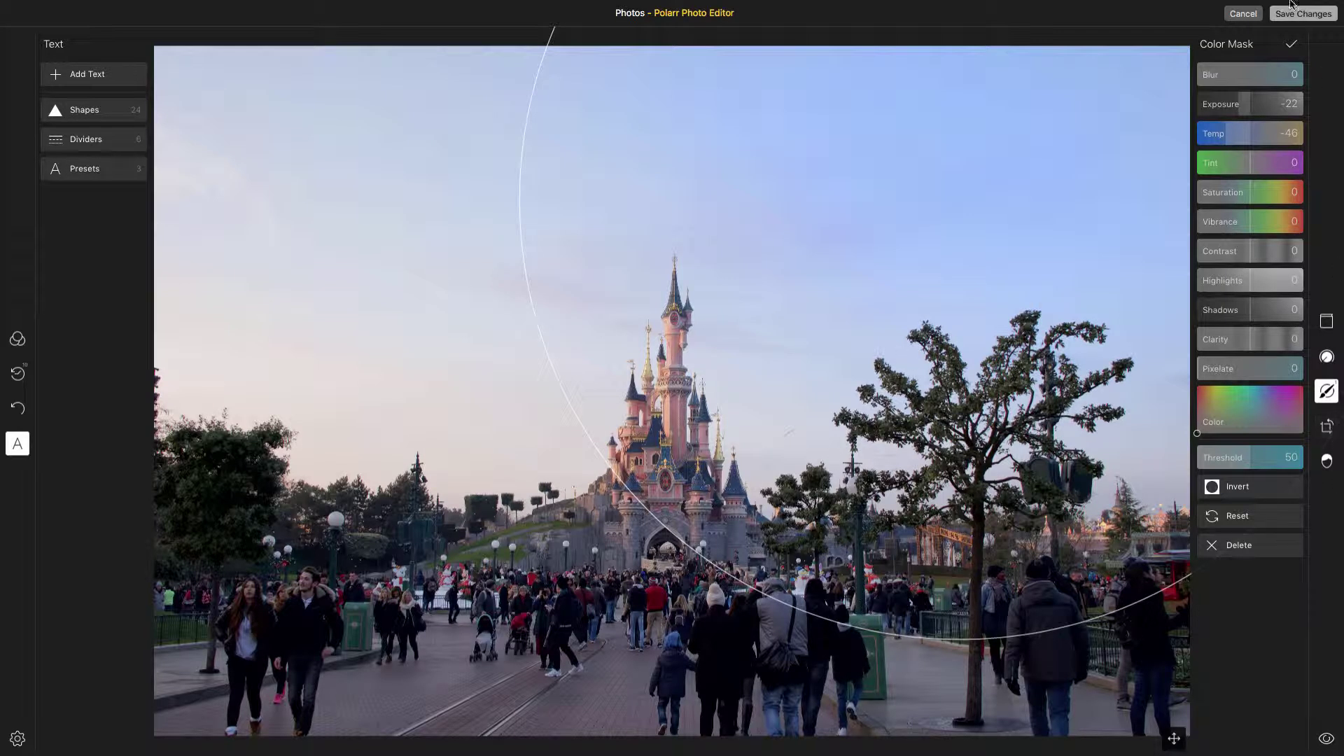
{"action": "left_click", "coordinate": [1291, 46]}
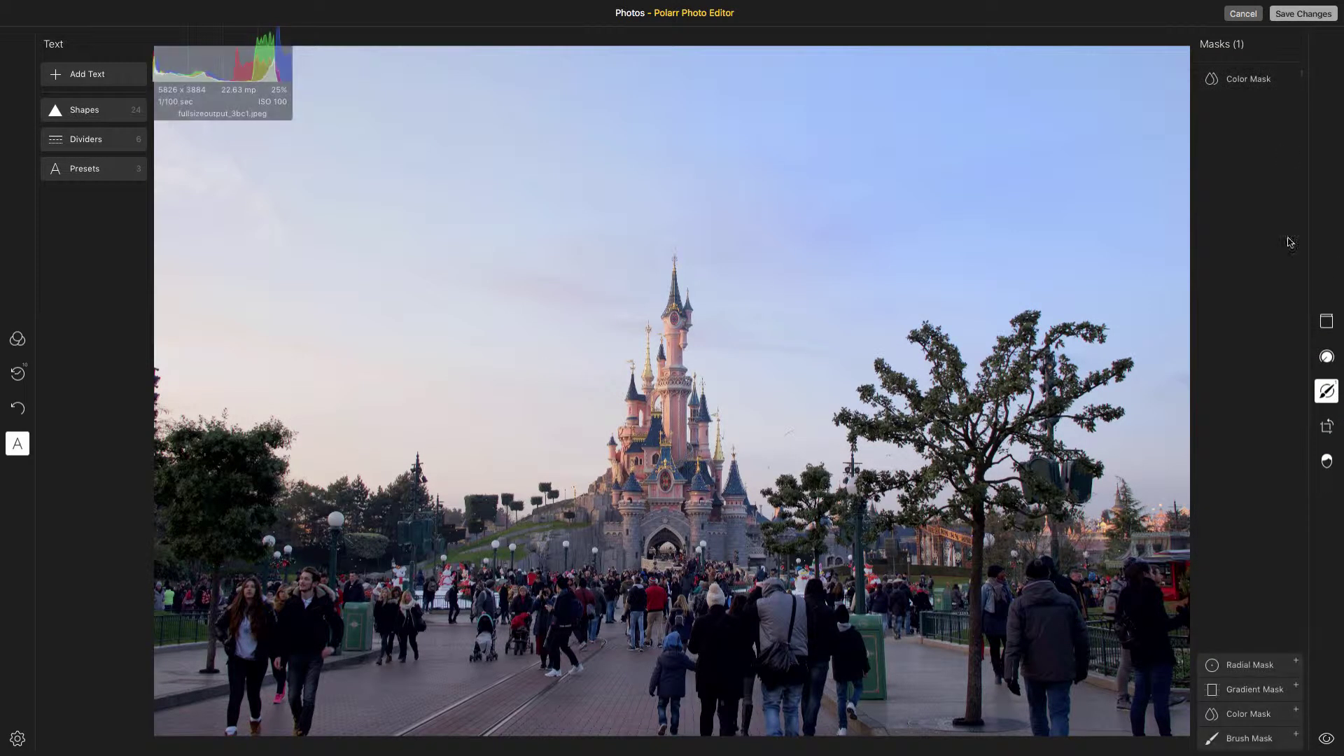
Step: Add a second color mask on the upper-left sky and enlarge it until it reaches past the castle
{"action": "left_click", "coordinate": [1255, 719]}
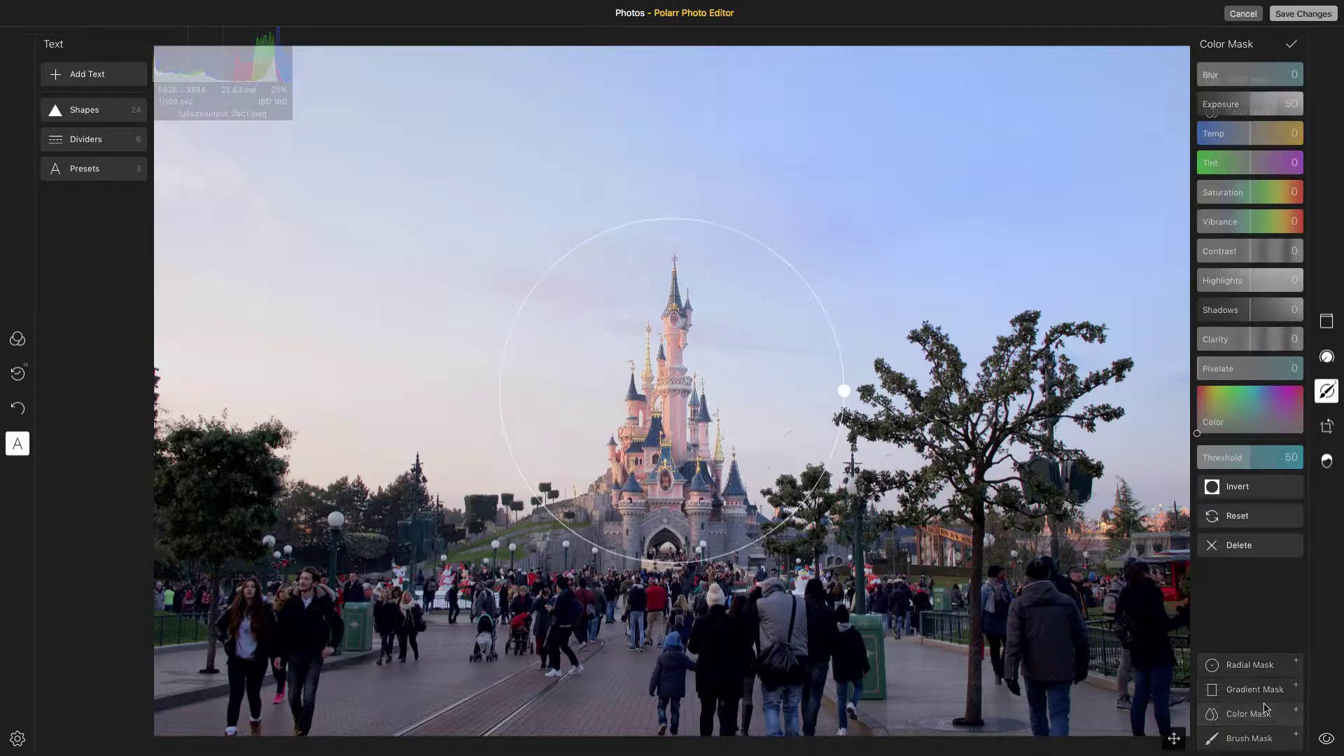
{"action": "left_click", "coordinate": [340, 334]}
{"action": "left_click_drag", "start_coordinate": [340, 334], "coordinate": [304, 206]}
{"action": "left_click_drag", "start_coordinate": [490, 211], "coordinate": [810, 282]}
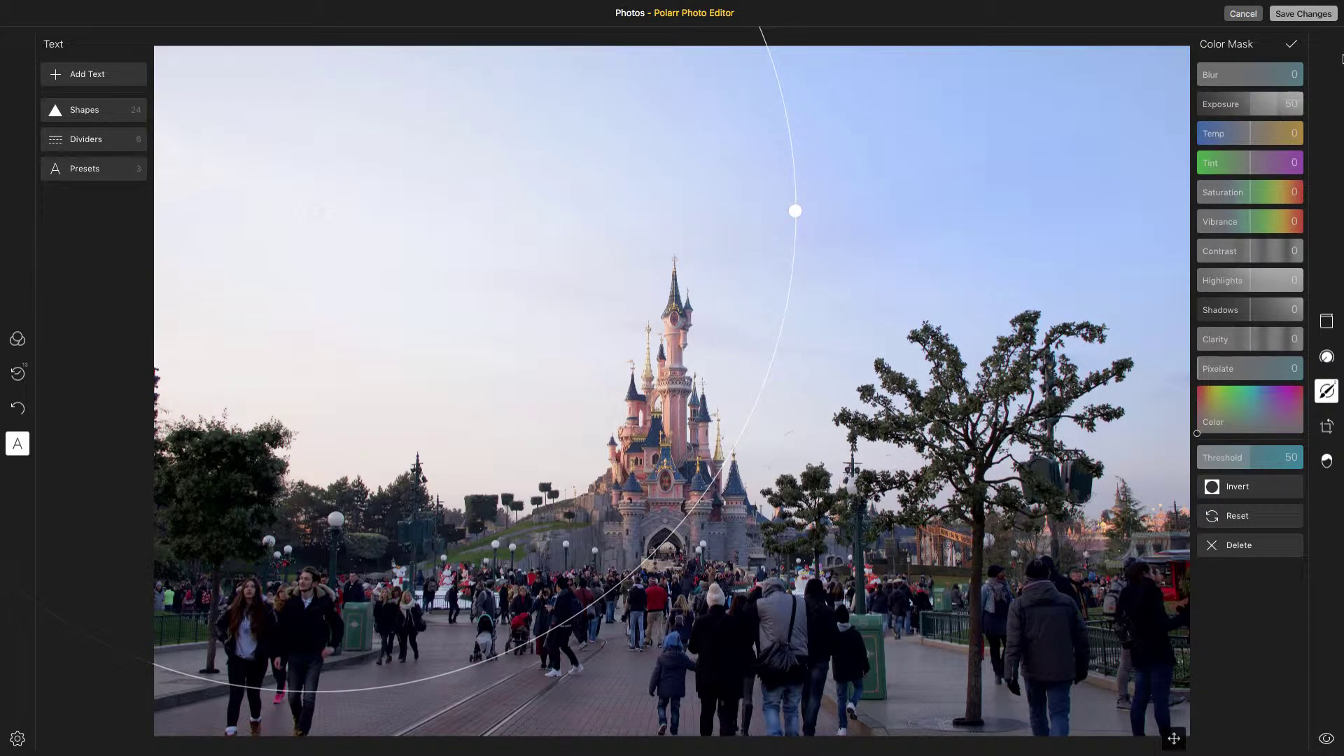
Step: Set the upper-left sky mask's Exposure to -42 and Temp to -61, and accept the mask
{"action": "double_click", "coordinate": [1253, 104]}
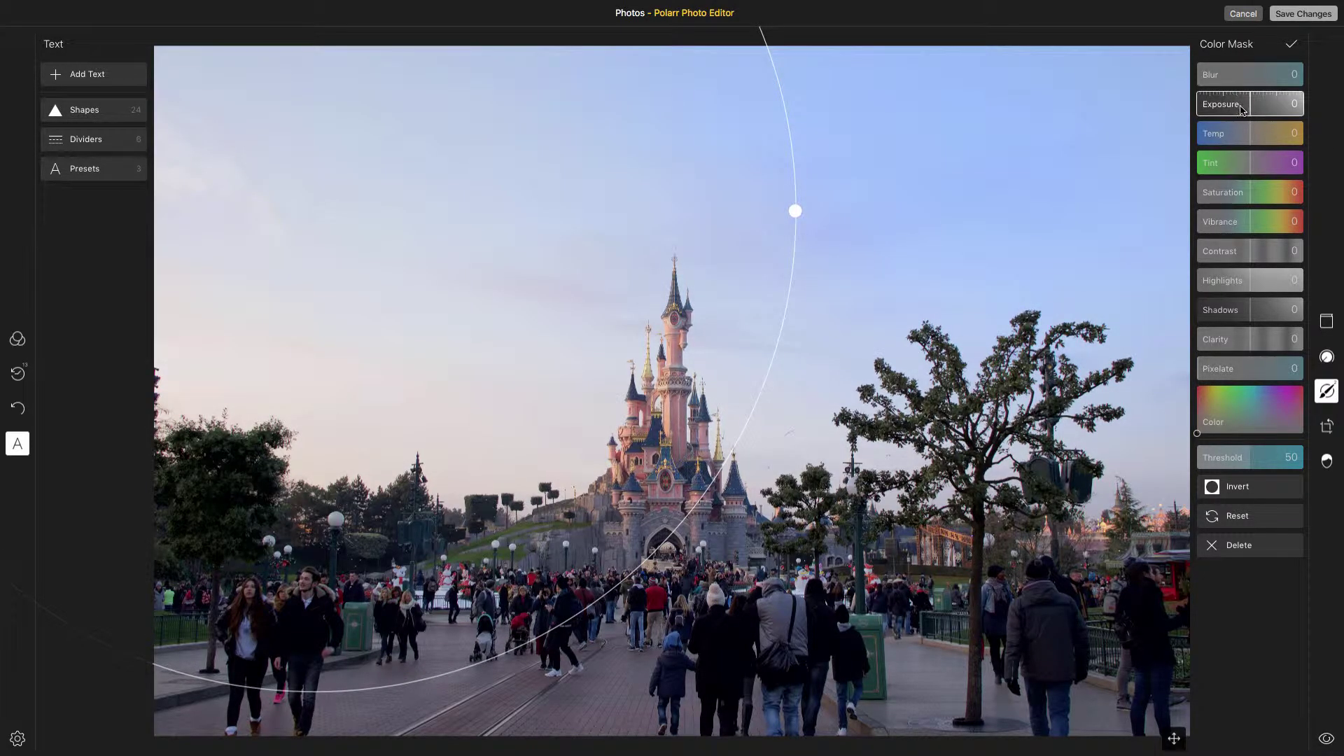
{"action": "left_click_drag", "start_coordinate": [1241, 108], "coordinate": [1216, 111]}
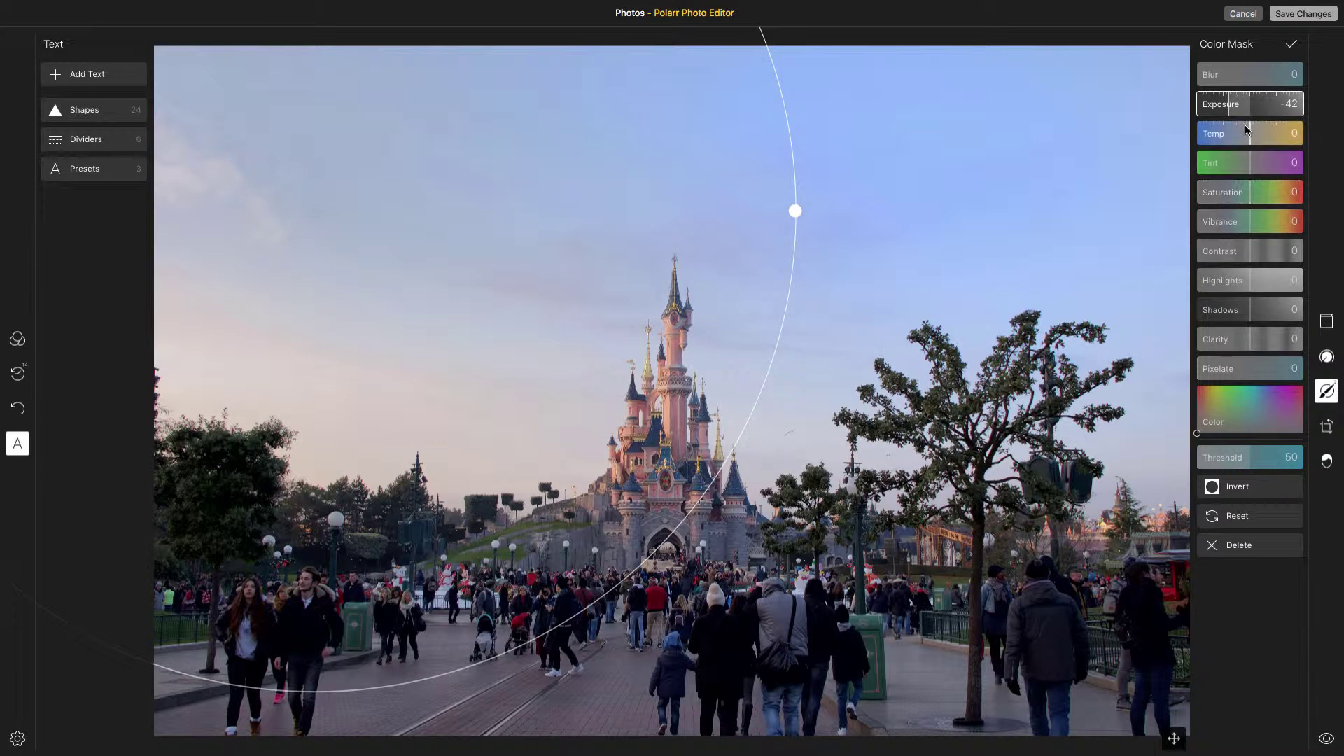
{"action": "left_click_drag", "start_coordinate": [1251, 135], "coordinate": [1218, 141]}
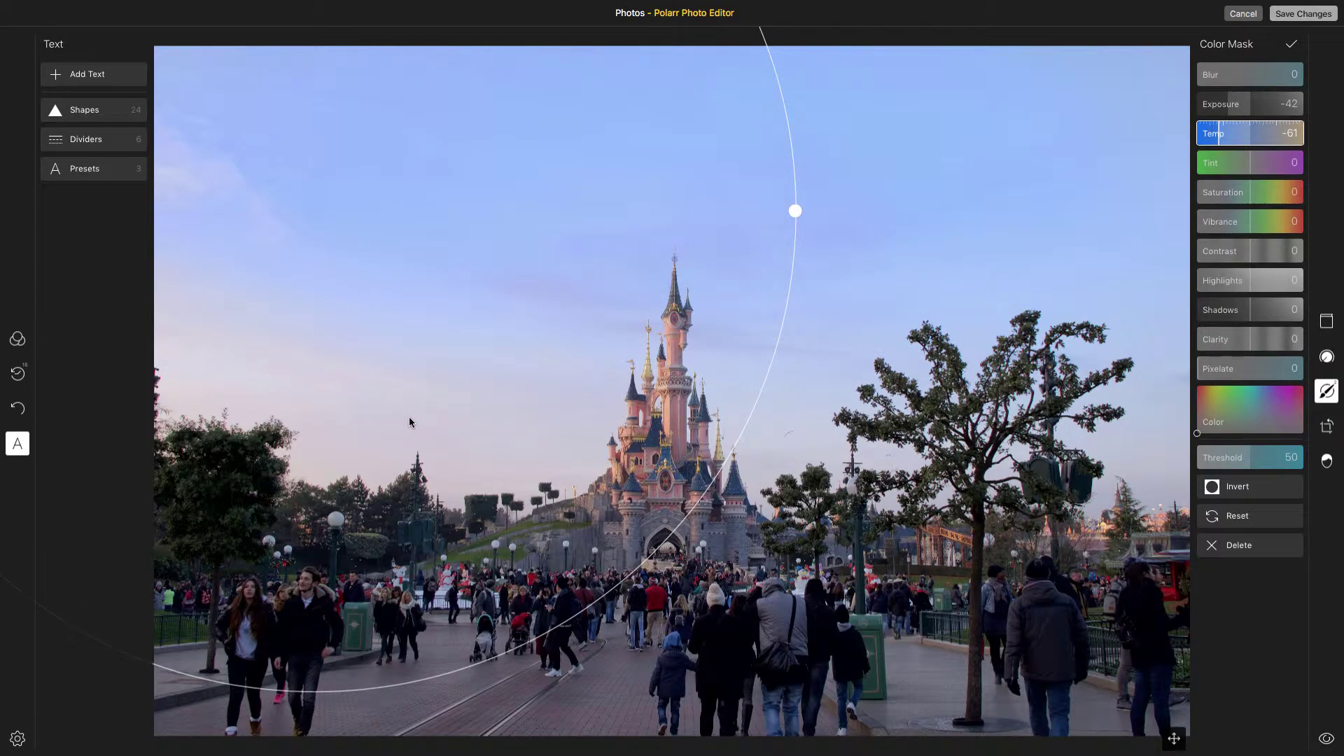
{"action": "left_click", "coordinate": [1291, 45]}
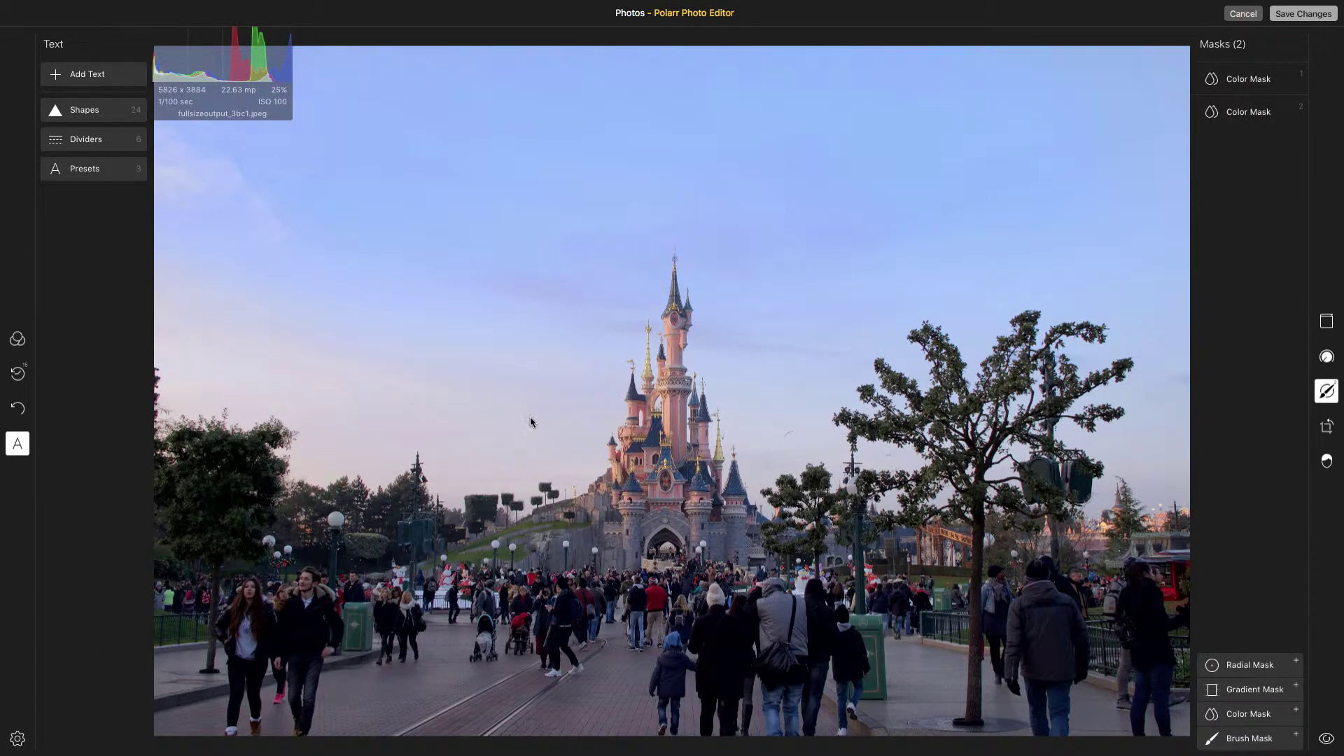
Step: Add a third color mask on the pale sky low on the left and enlarge it past the castle
{"action": "left_click", "coordinate": [1249, 715]}
{"action": "left_click_drag", "start_coordinate": [699, 421], "coordinate": [363, 433]}
{"action": "left_click_drag", "start_coordinate": [517, 397], "coordinate": [763, 399]}
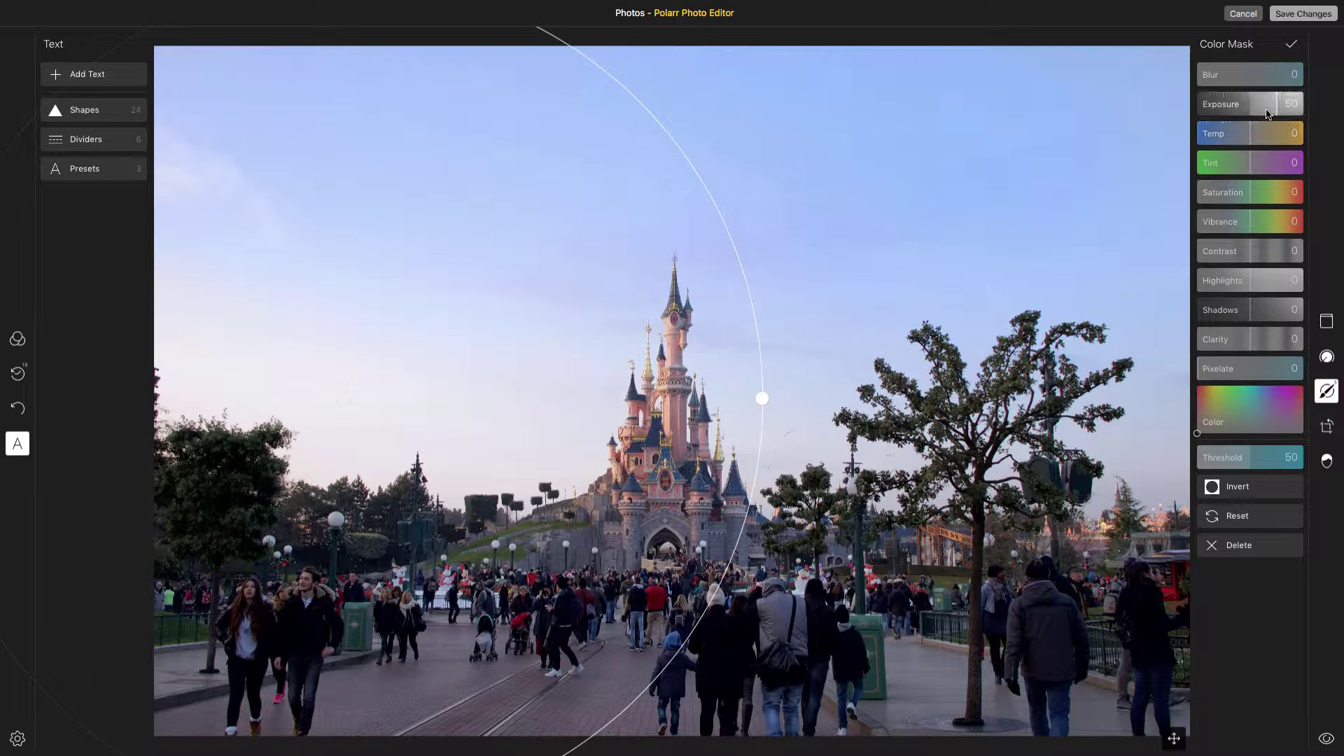
Step: Set the lower-left sky mask's Exposure to -21, Temp to -38 and Tint to 26, and accept the mask
{"action": "double_click", "coordinate": [1256, 103]}
{"action": "mouse_move", "coordinate": [1246, 112]}
{"action": "left_mouse_down"}
{"action": "mouse_move", "coordinate": [1230, 113]}
{"action": "mouse_move", "coordinate": [1246, 144]}
{"action": "mouse_move", "coordinate": [1230, 143]}
{"action": "left_mouse_up"}
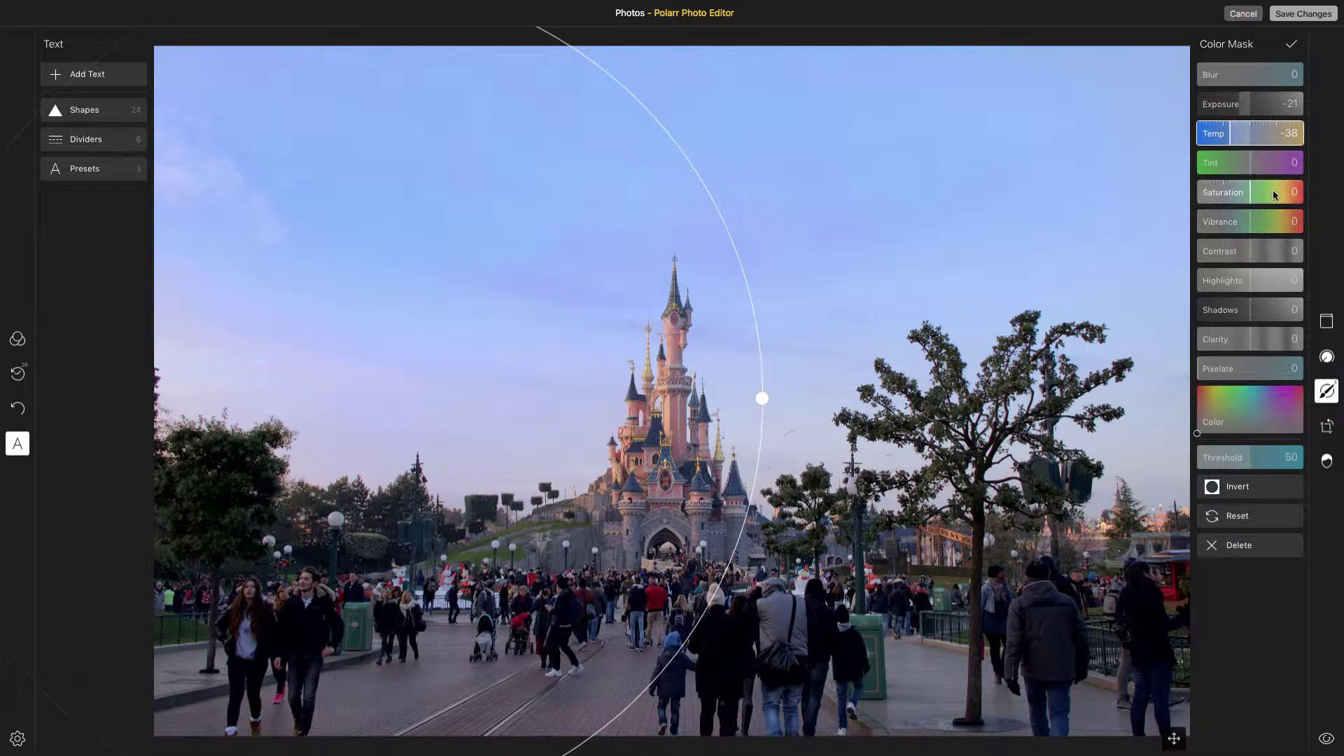
{"action": "left_click_drag", "start_coordinate": [1248, 160], "coordinate": [1263, 160]}
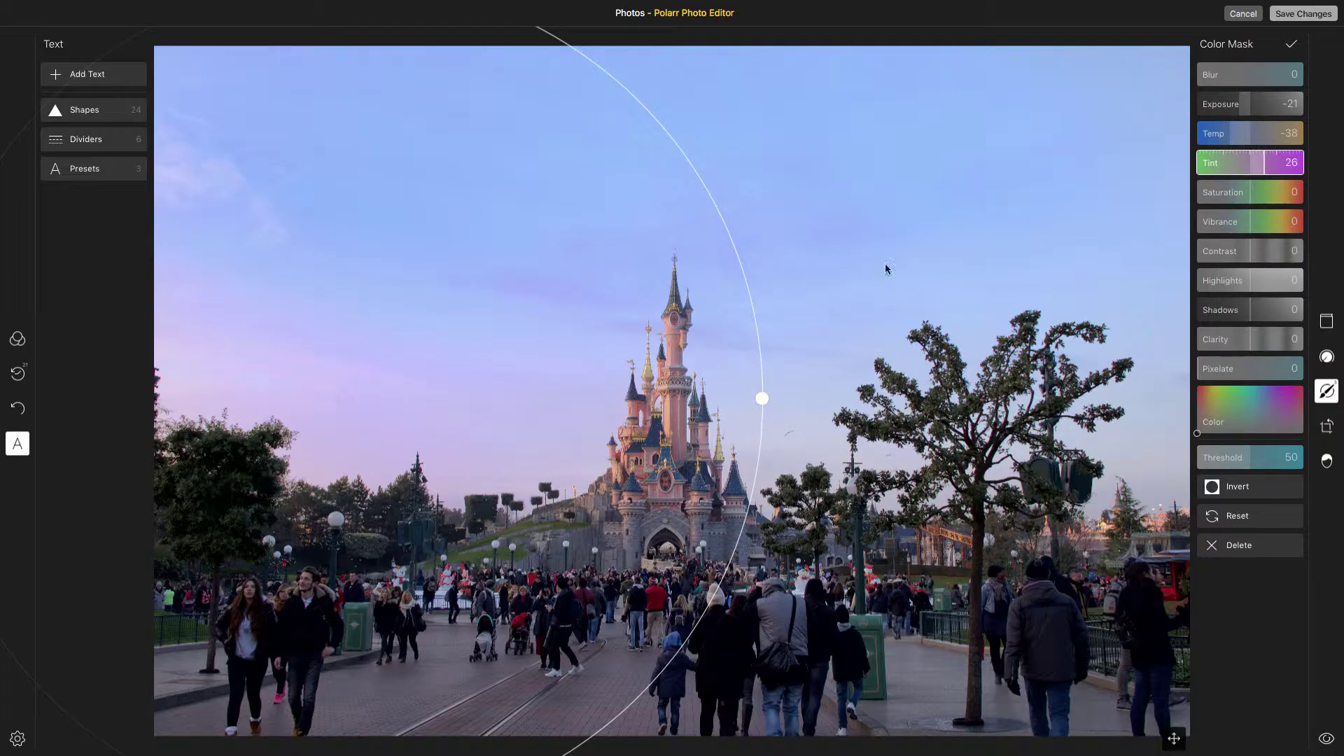
{"action": "left_click", "coordinate": [1292, 46]}
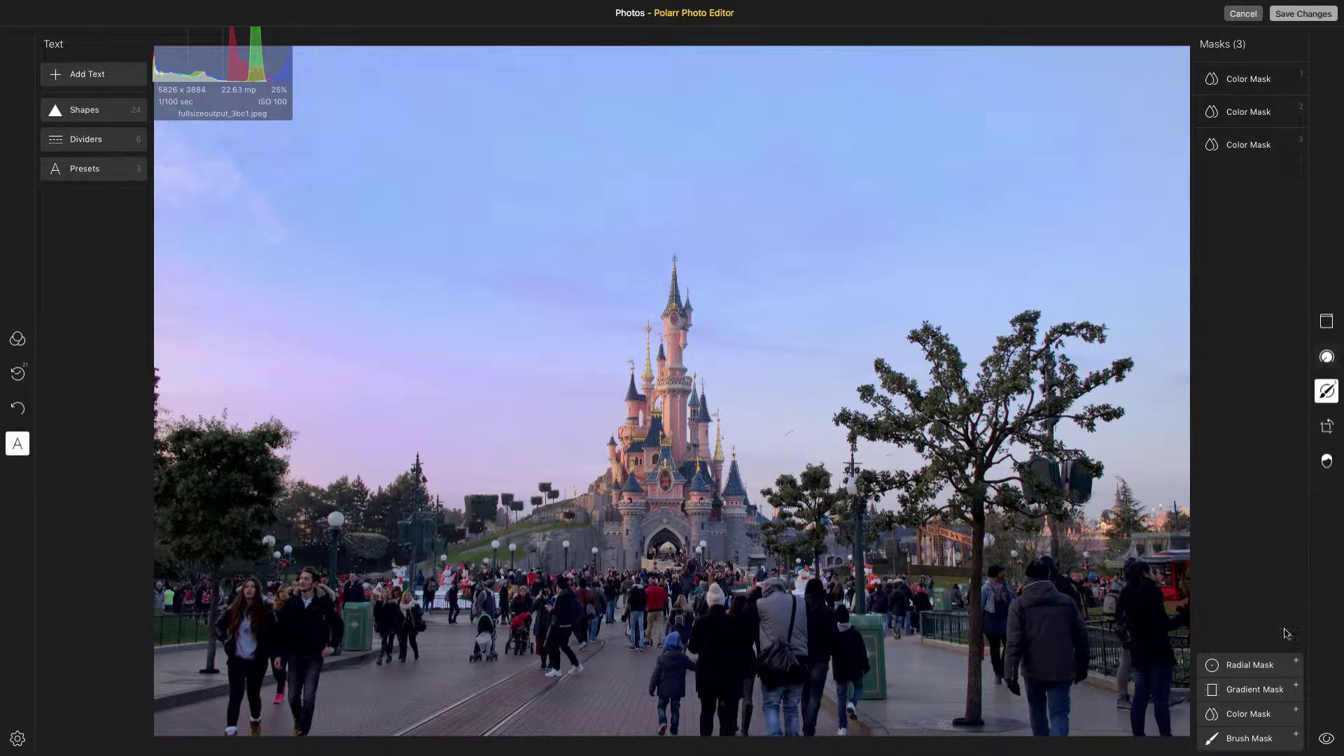
Step: Add a fourth color mask on the sky beside the large right-hand tree, with Exposure -22 and Temp -29
{"action": "left_click", "coordinate": [1248, 713]}
{"action": "left_click_drag", "start_coordinate": [707, 374], "coordinate": [1179, 419]}
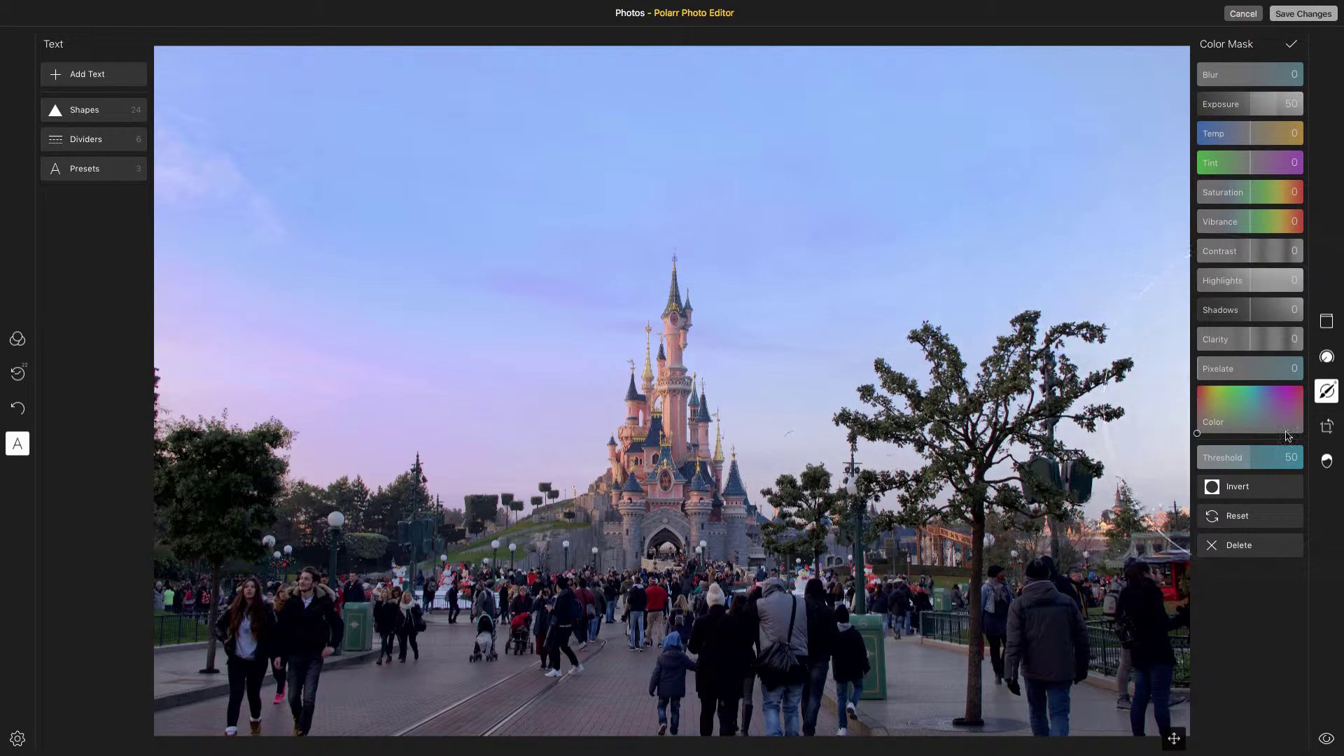
{"action": "mouse_move", "coordinate": [1319, 432]}
{"action": "left_mouse_down"}
{"action": "mouse_move", "coordinate": [1342, 452]}
{"action": "mouse_move", "coordinate": [1327, 427]}
{"action": "left_mouse_up"}
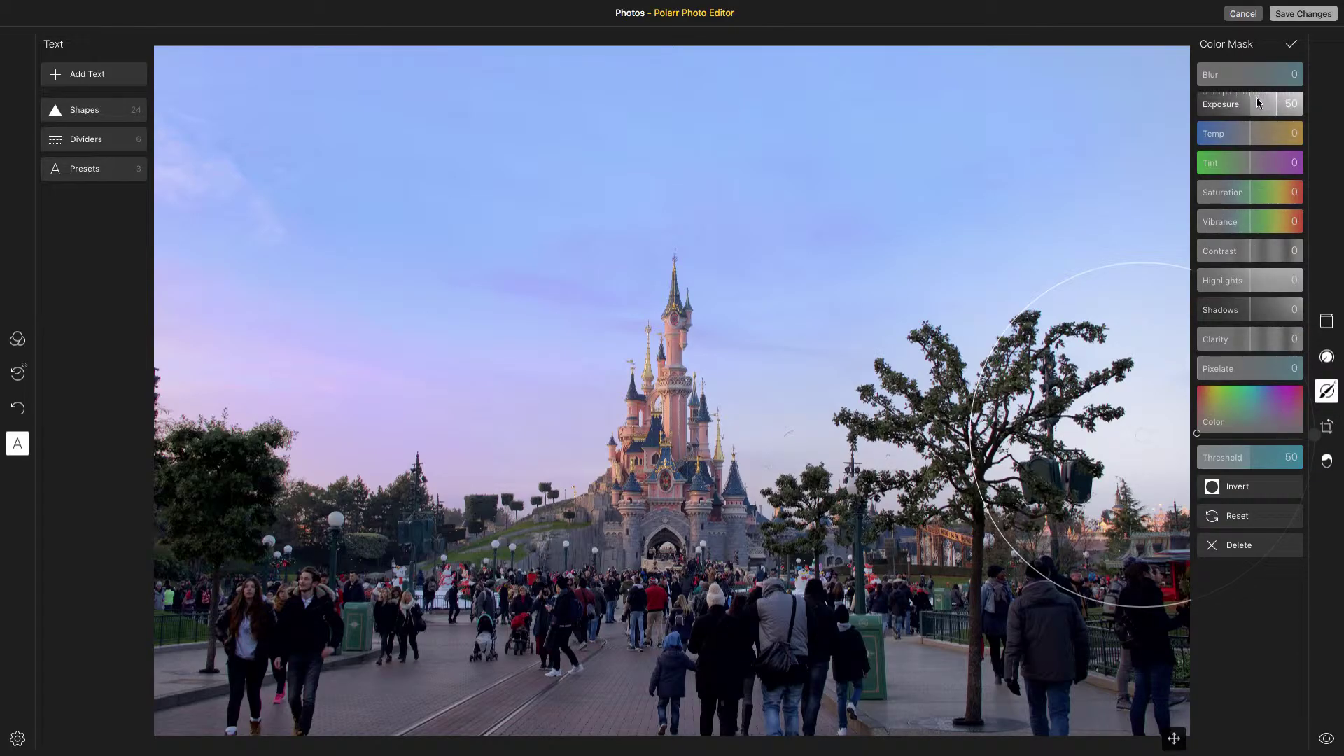
{"action": "left_click_drag", "start_coordinate": [1267, 103], "coordinate": [1236, 143]}
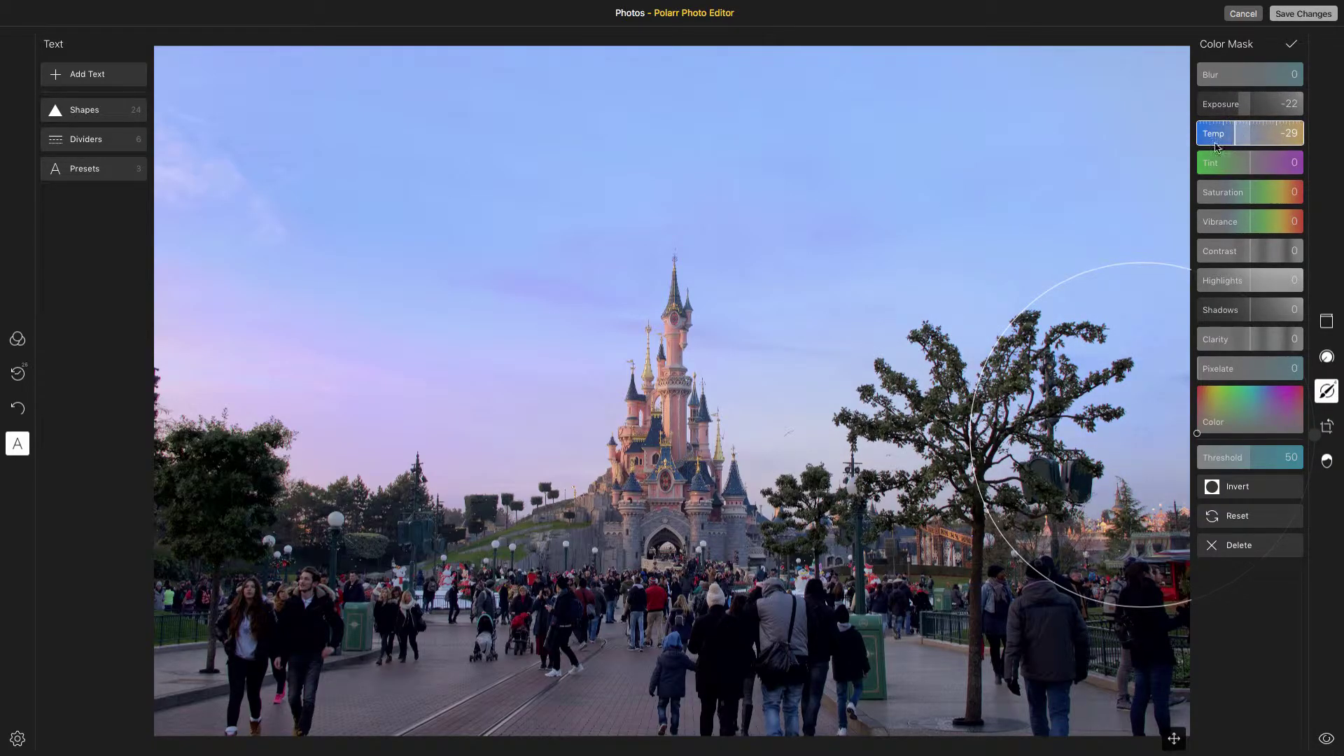
{"action": "left_click", "coordinate": [1292, 44]}
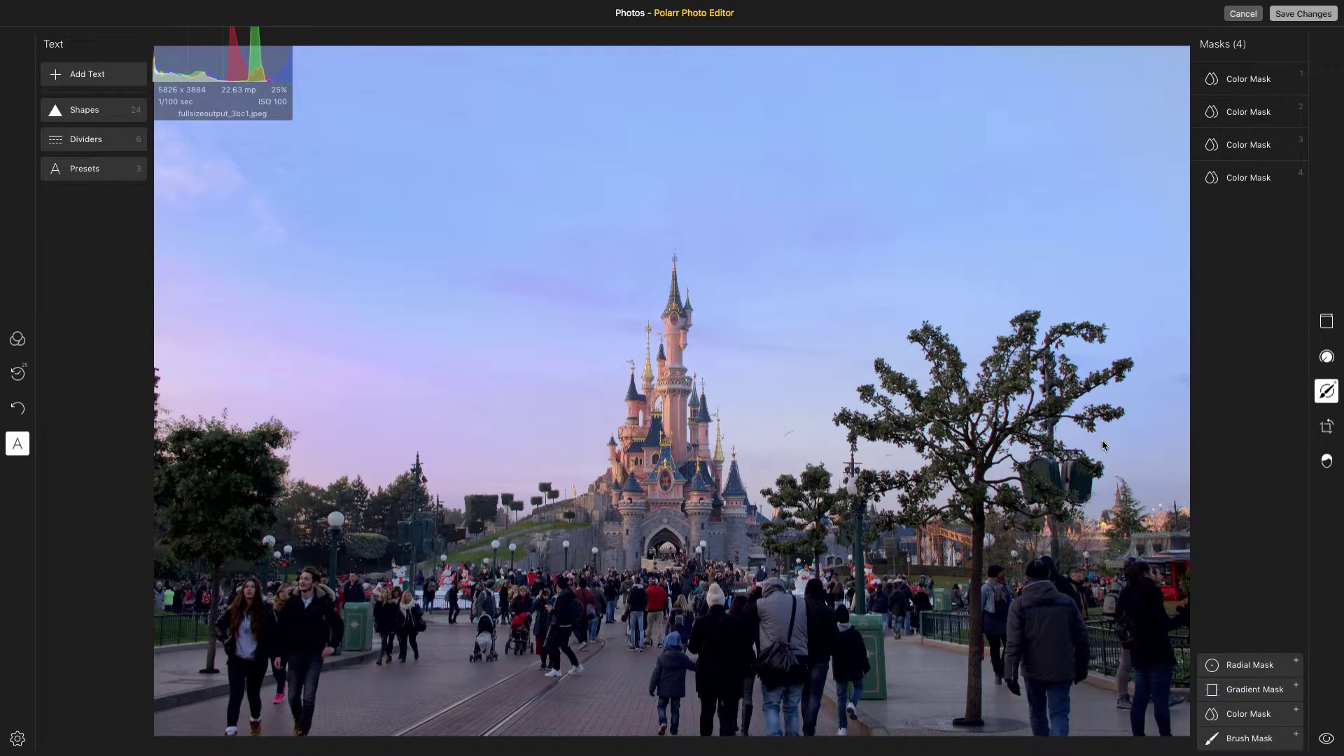
Step: Add a fifth color mask on the pale sky just right of the castle, enlarge it, set Exposure -23 and Temp -17, and accept it
{"action": "left_click", "coordinate": [1253, 713]}
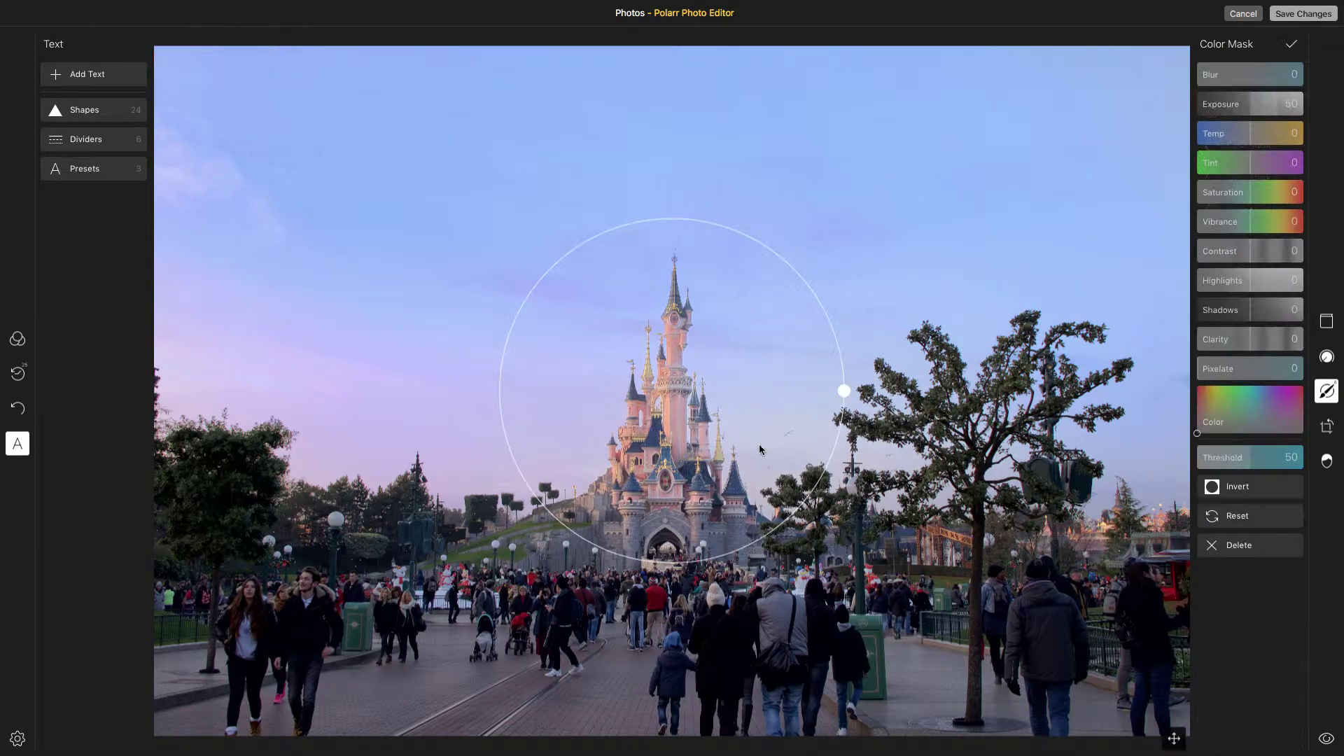
{"action": "left_click_drag", "start_coordinate": [787, 449], "coordinate": [819, 501]}
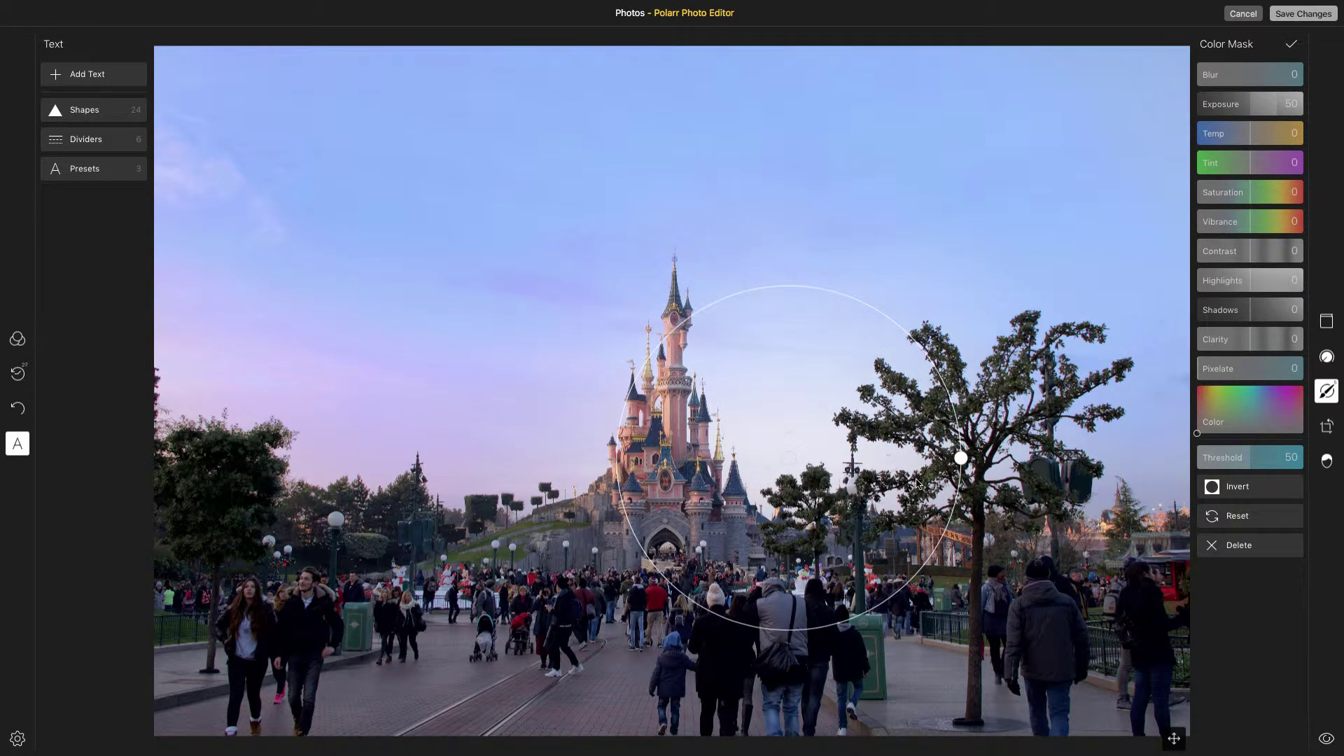
{"action": "left_click_drag", "start_coordinate": [961, 458], "coordinate": [923, 466]}
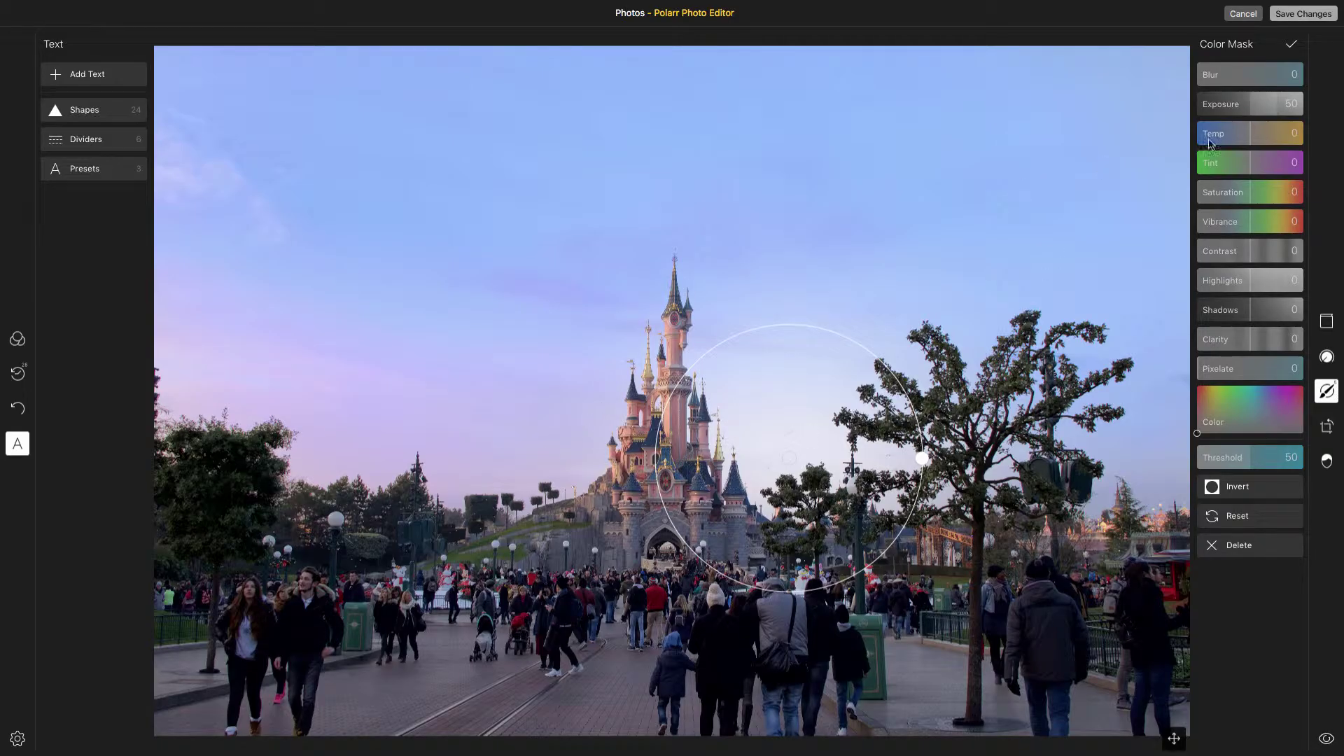
{"action": "left_click_drag", "start_coordinate": [1269, 103], "coordinate": [1242, 144]}
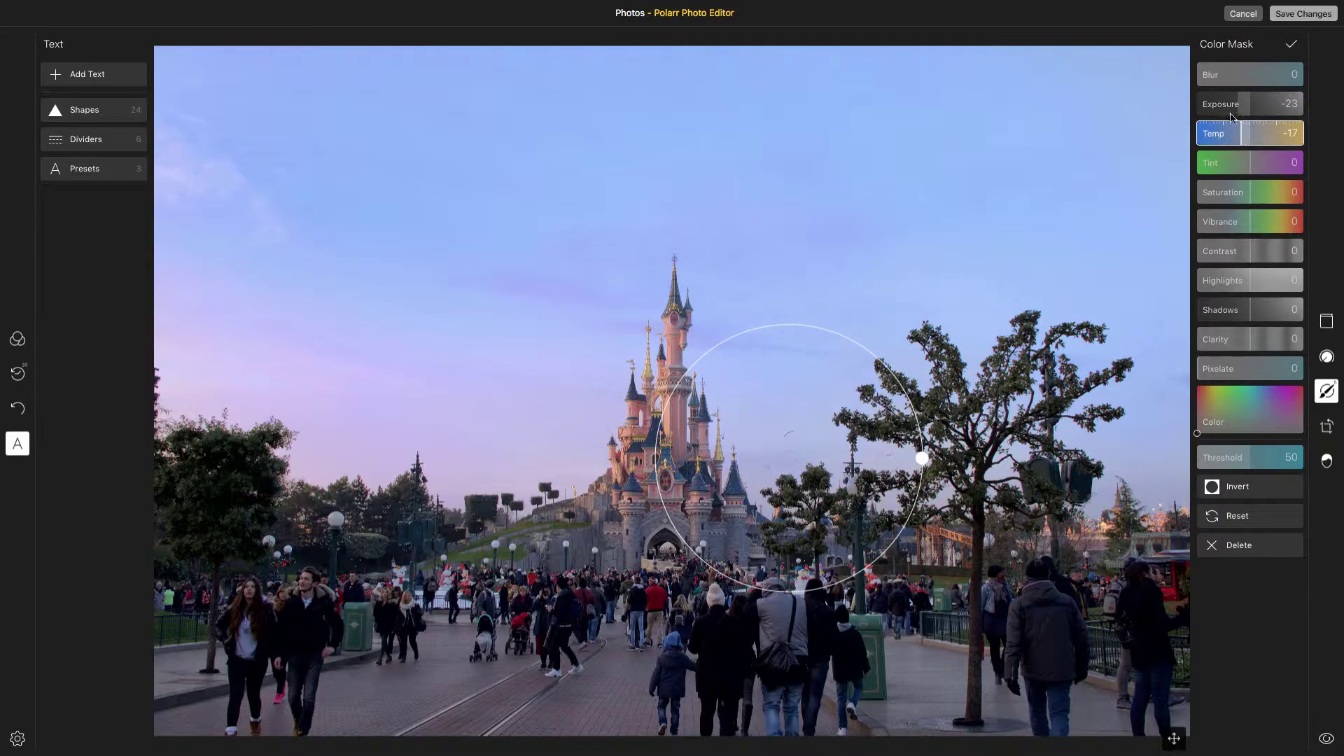
{"action": "left_click_drag", "start_coordinate": [922, 459], "coordinate": [1020, 471]}
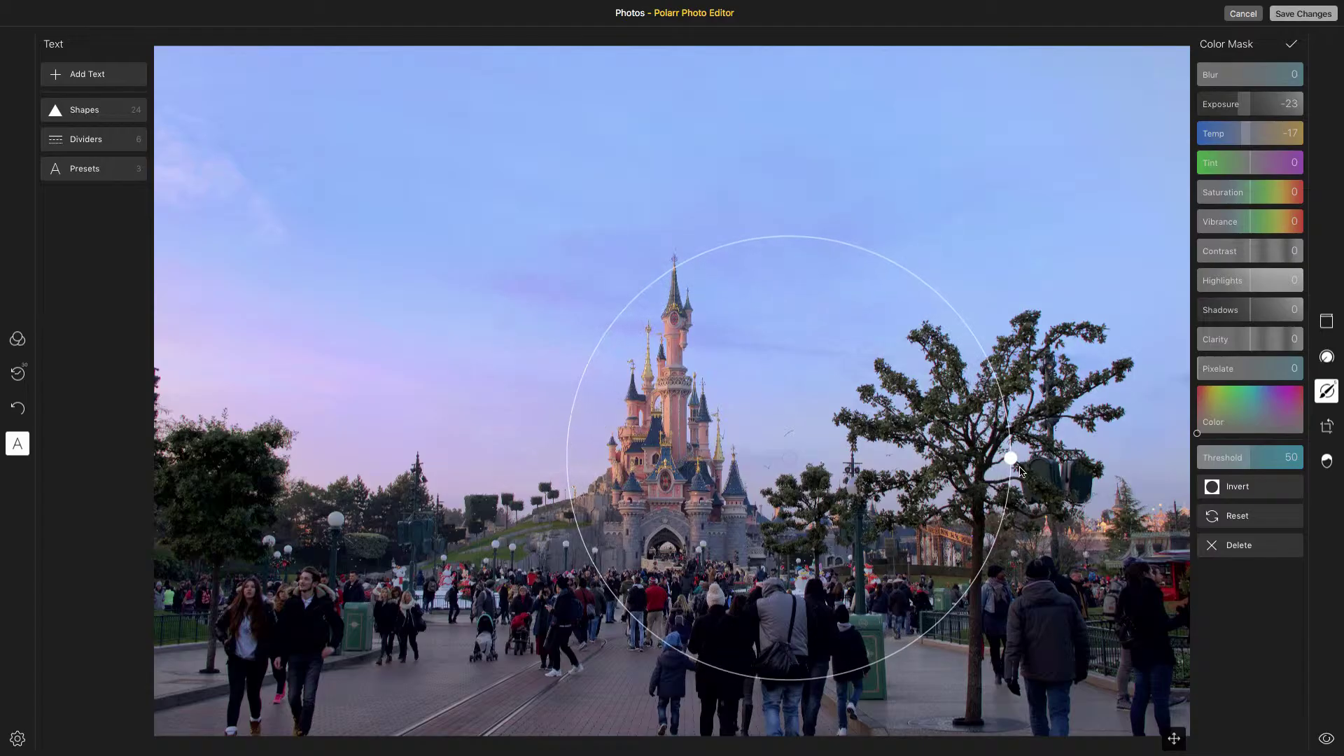
{"action": "left_click", "coordinate": [1292, 44]}
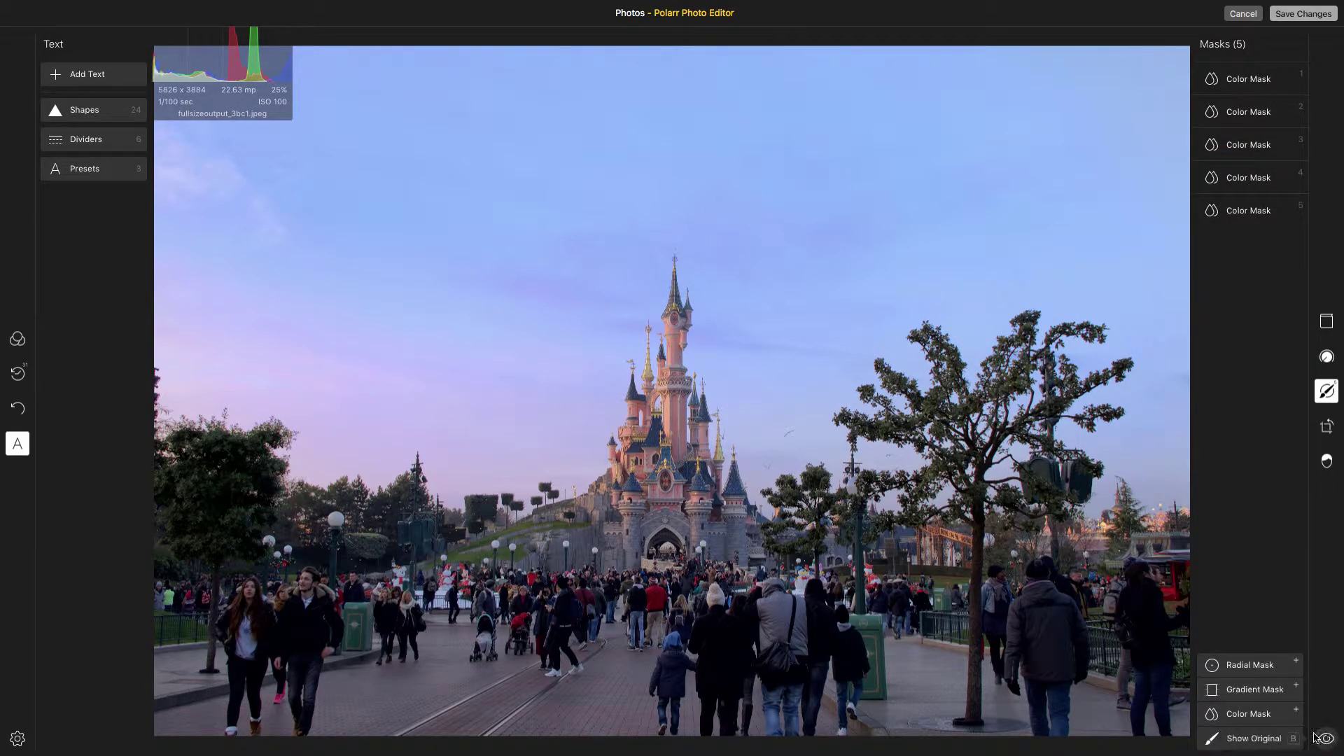
{"action": "left_click", "coordinate": [654, 403]}
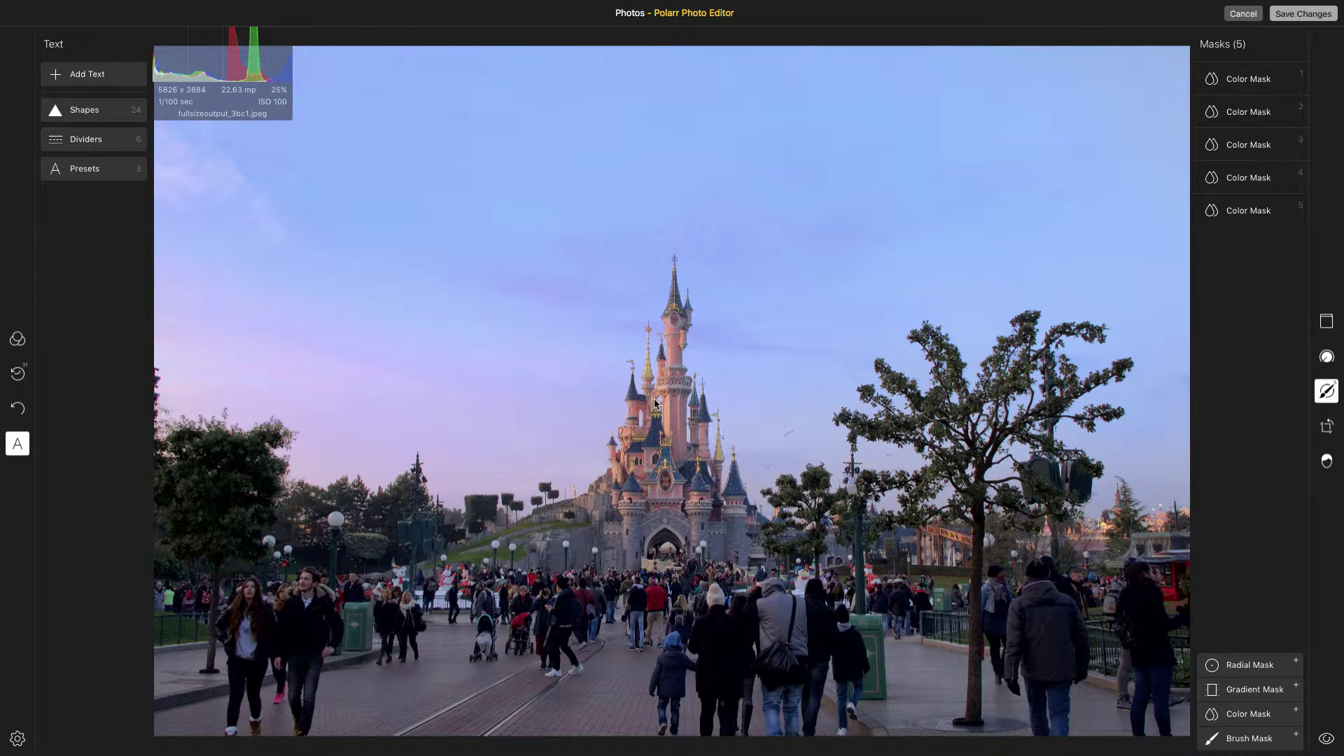
{"action": "left_click", "coordinate": [654, 403]}
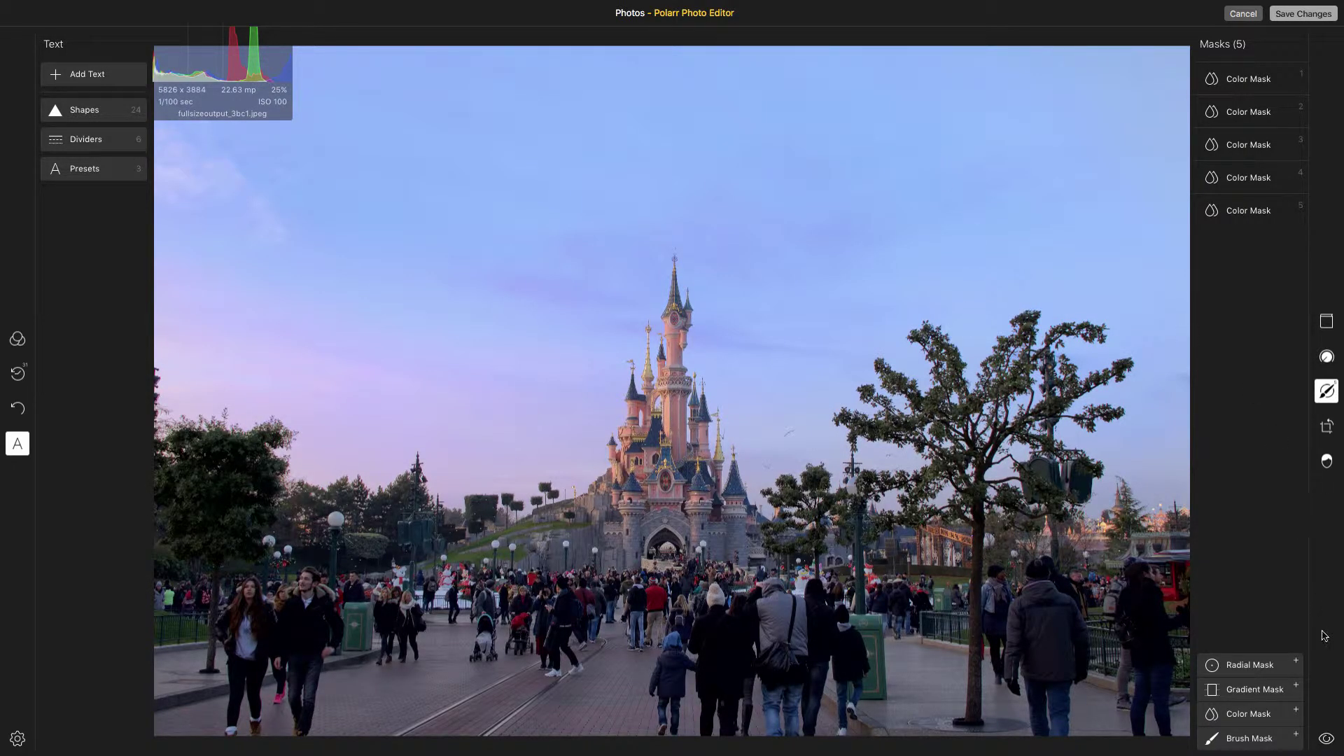
Step: Crop the photo, trimming narrow strips off both sides and the bottom and a wider band of sky off the top
{"action": "left_click", "coordinate": [1327, 426]}
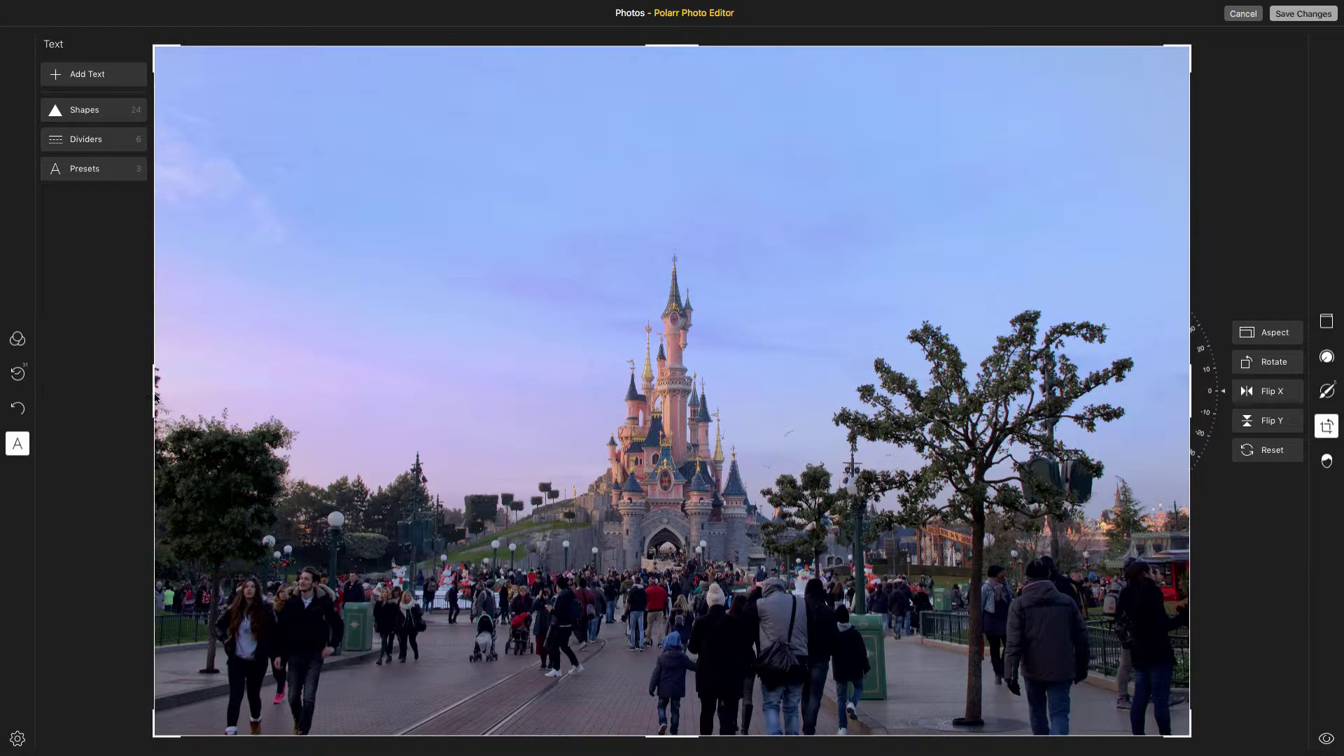
{"action": "left_click_drag", "start_coordinate": [155, 397], "coordinate": [173, 396]}
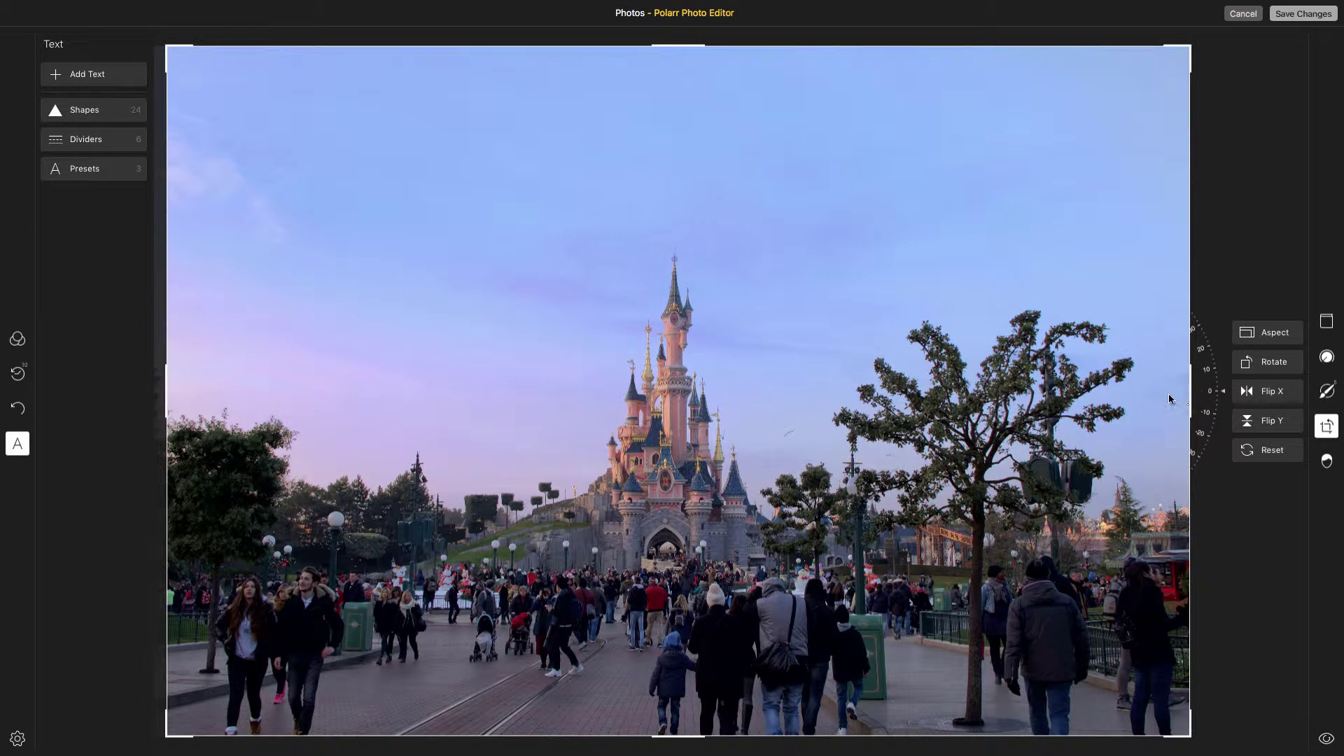
{"action": "left_click_drag", "start_coordinate": [1190, 394], "coordinate": [1150, 396]}
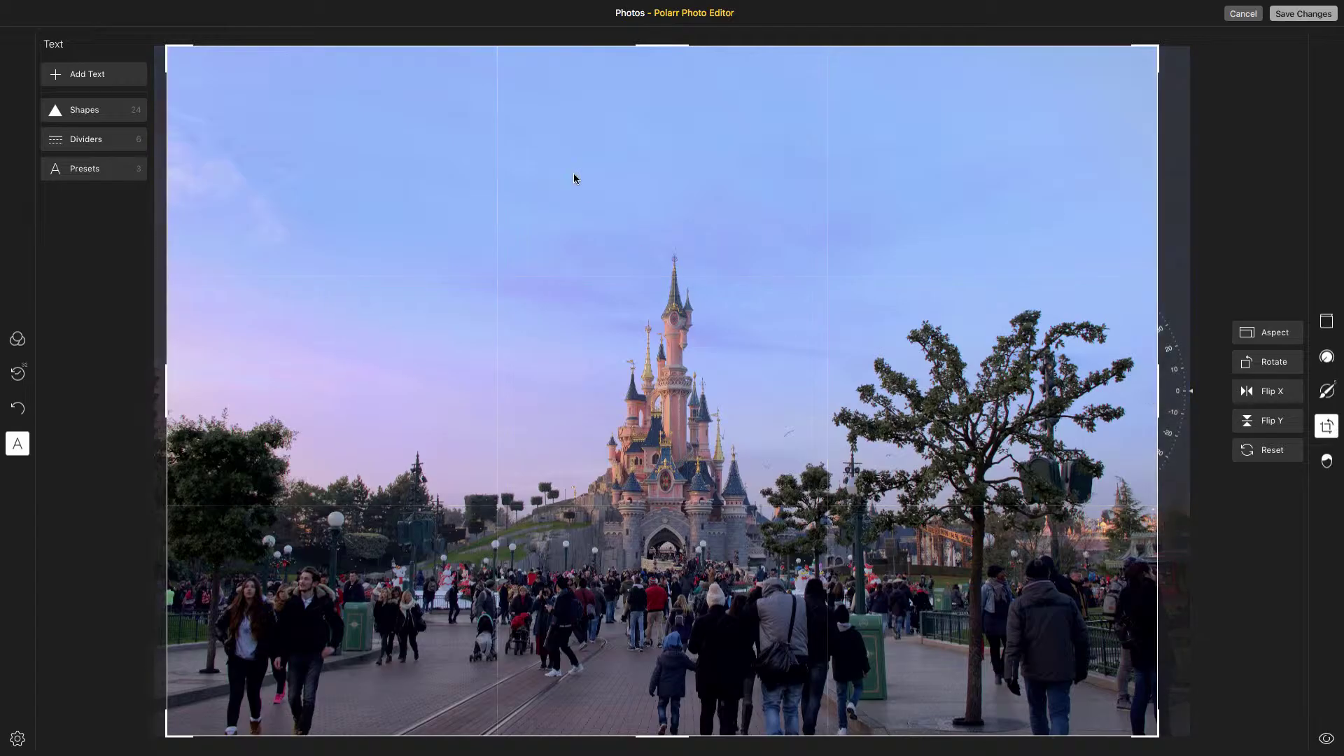
{"action": "left_click_drag", "start_coordinate": [665, 47], "coordinate": [671, 164]}
{"action": "left_click_drag", "start_coordinate": [685, 733], "coordinate": [685, 701]}
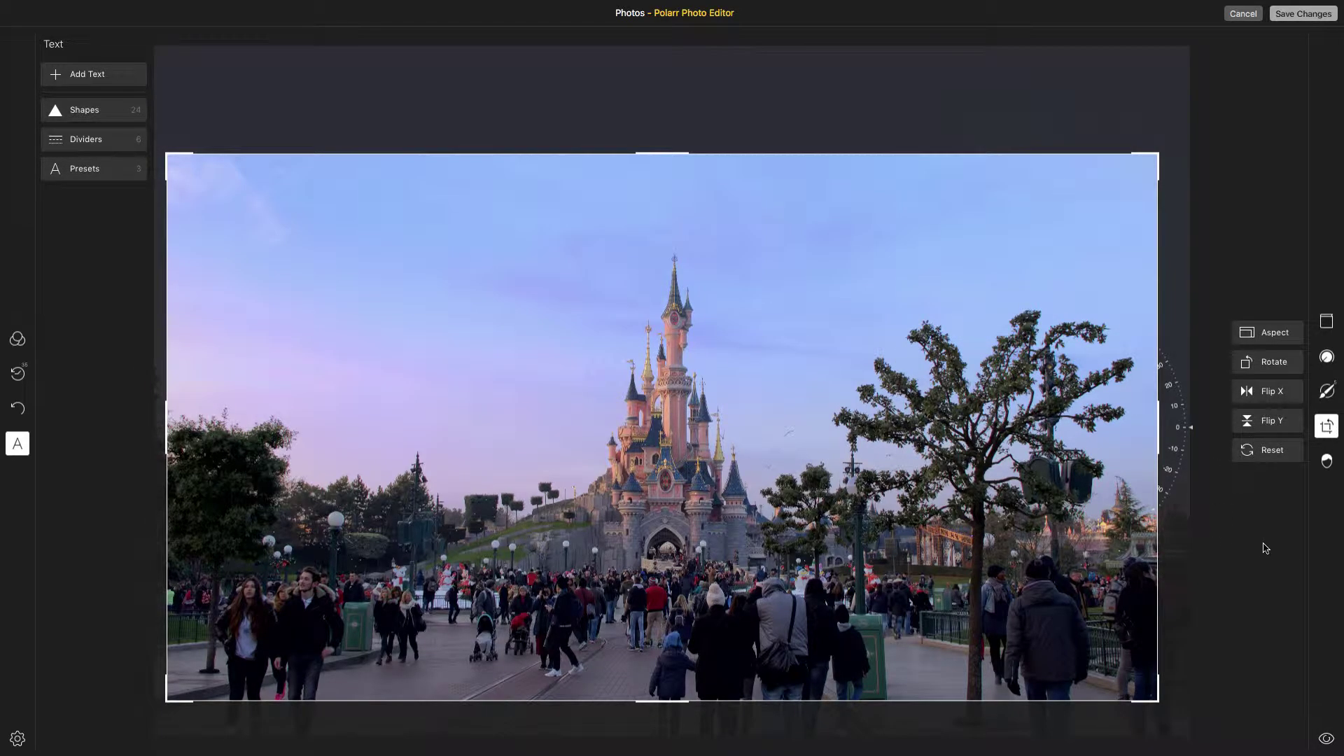
{"action": "left_click", "coordinate": [1334, 424]}
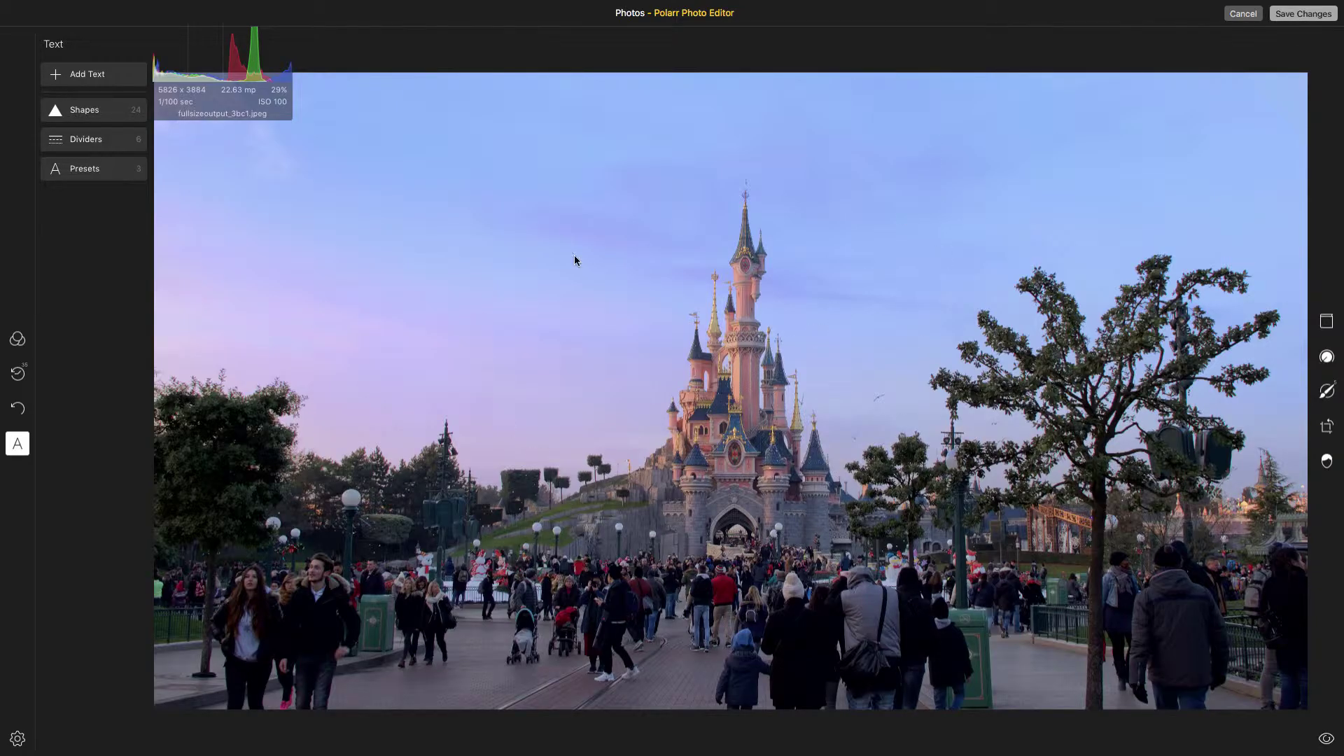
Step: Add a gradient mask covering the sky and castle, with a short transition across the crowd just below the castle entrance
{"action": "left_click", "coordinate": [1330, 397]}
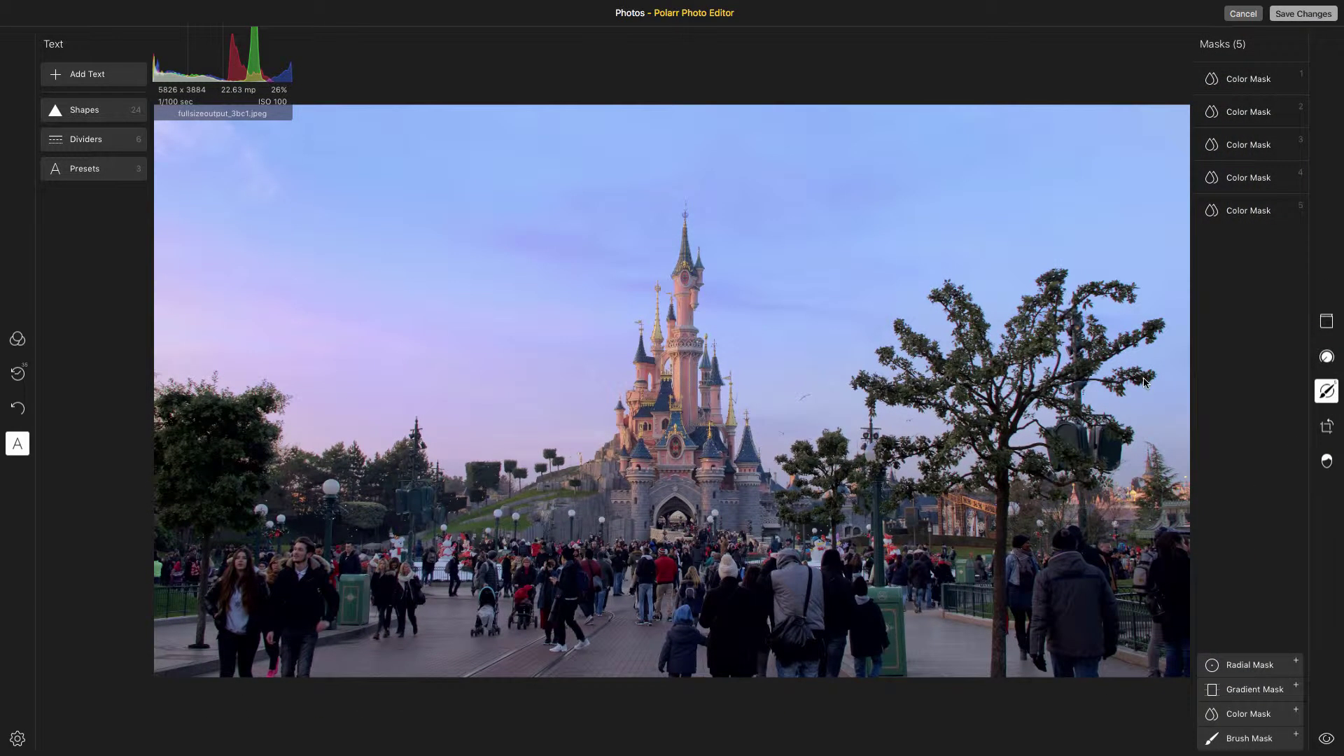
{"action": "left_click", "coordinate": [1247, 691]}
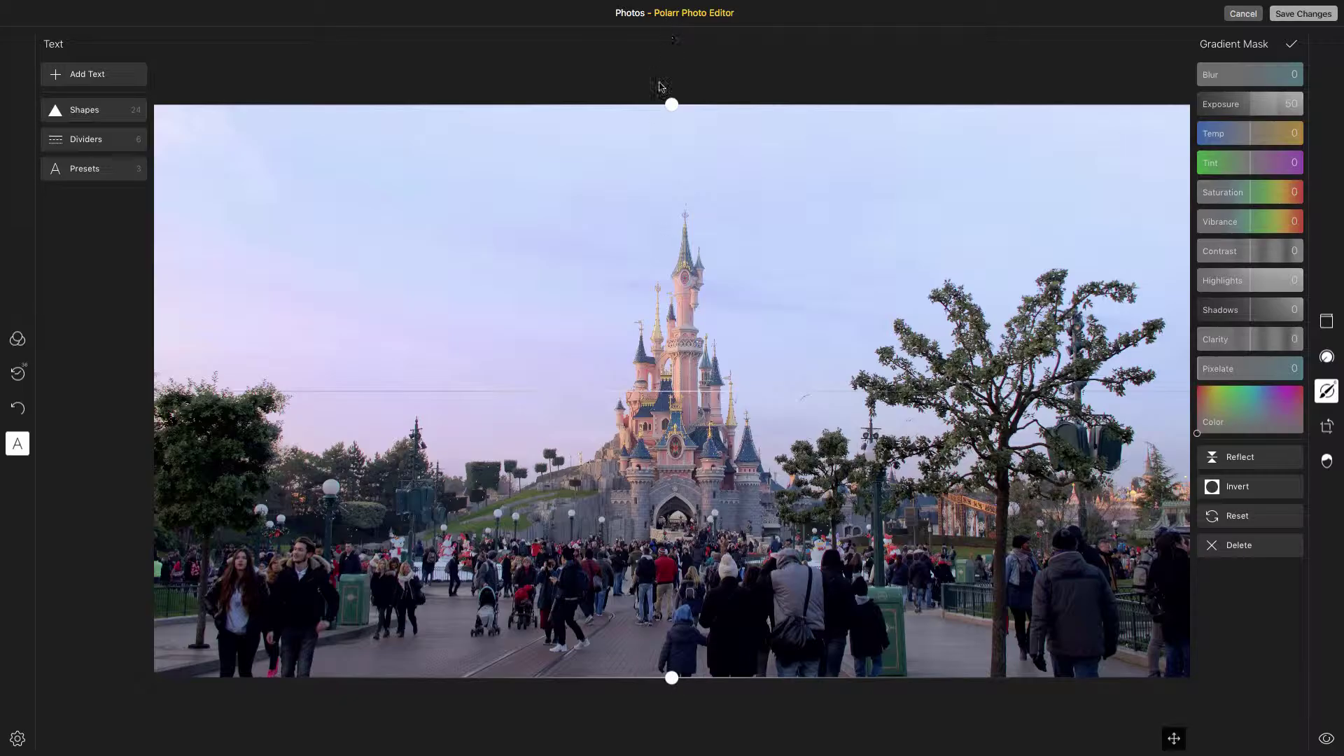
{"action": "left_click_drag", "start_coordinate": [671, 107], "coordinate": [652, 511]}
{"action": "left_click_drag", "start_coordinate": [671, 678], "coordinate": [672, 564]}
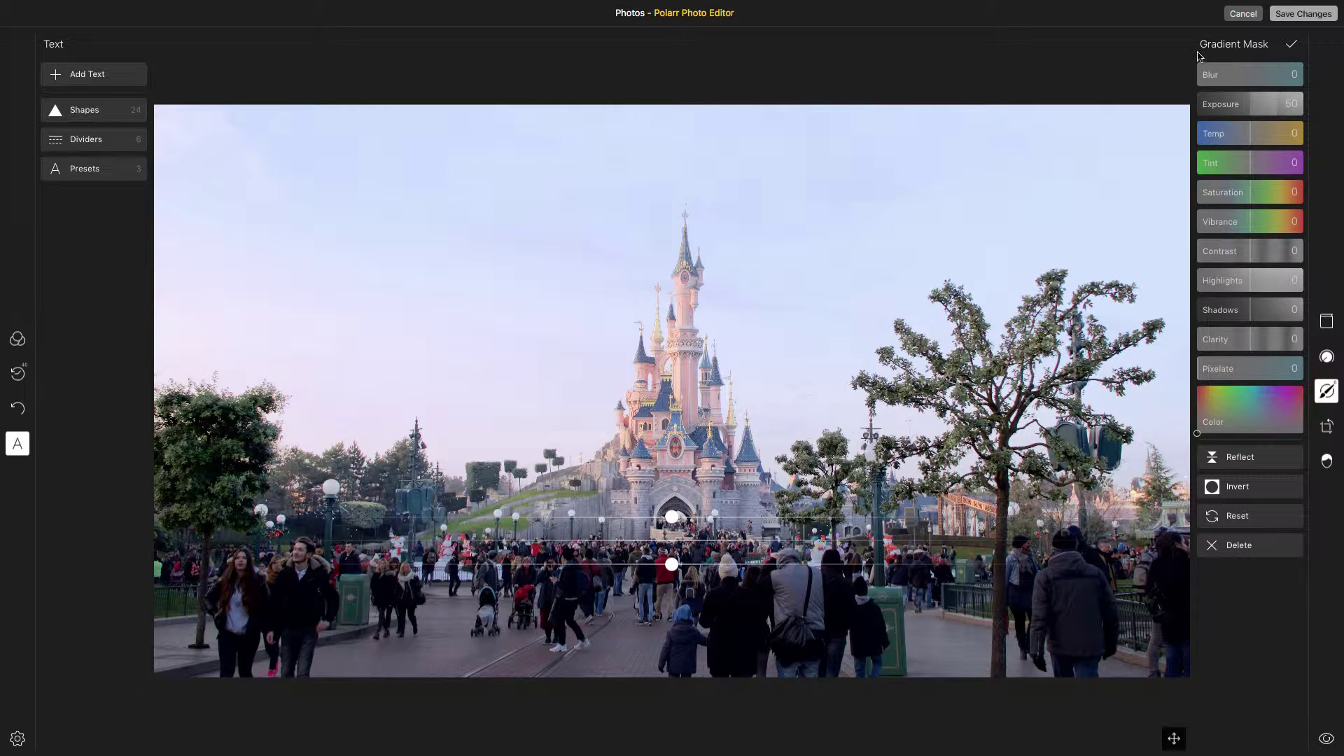
Step: Set the sky and castle gradient mask's Exposure to 0 and Vibrance to 33, and accept the mask
{"action": "left_click", "coordinate": [1251, 105]}
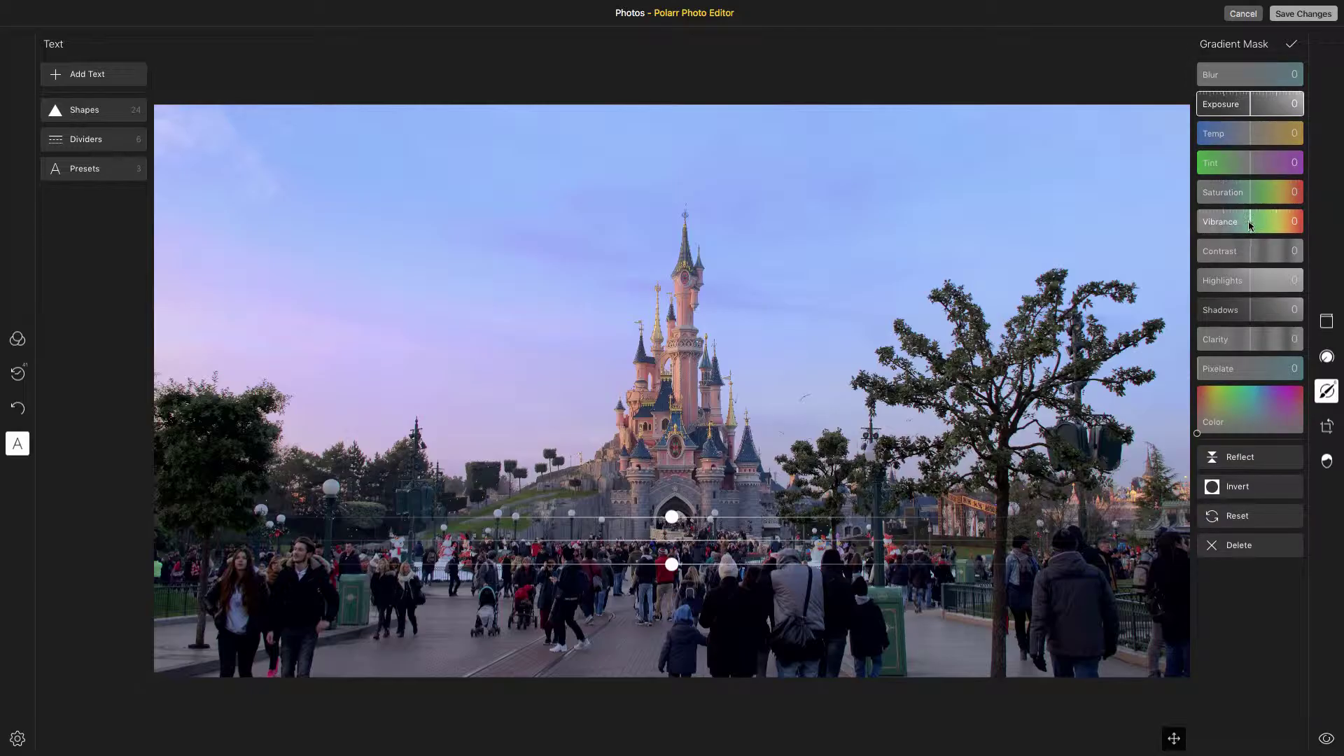
{"action": "mouse_move", "coordinate": [1265, 223]}
{"action": "left_mouse_down"}
{"action": "mouse_move", "coordinate": [1291, 224]}
{"action": "mouse_move", "coordinate": [1271, 231]}
{"action": "left_mouse_up"}
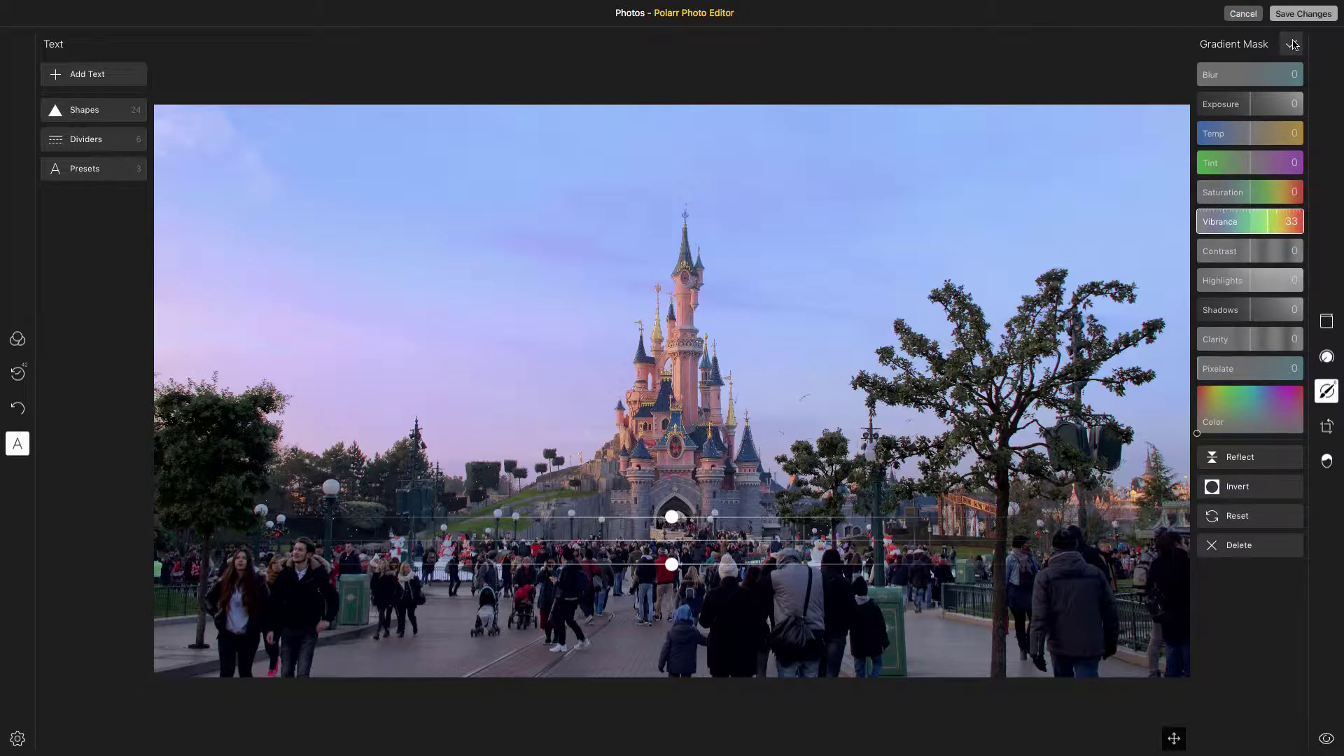
{"action": "left_click", "coordinate": [1293, 44]}
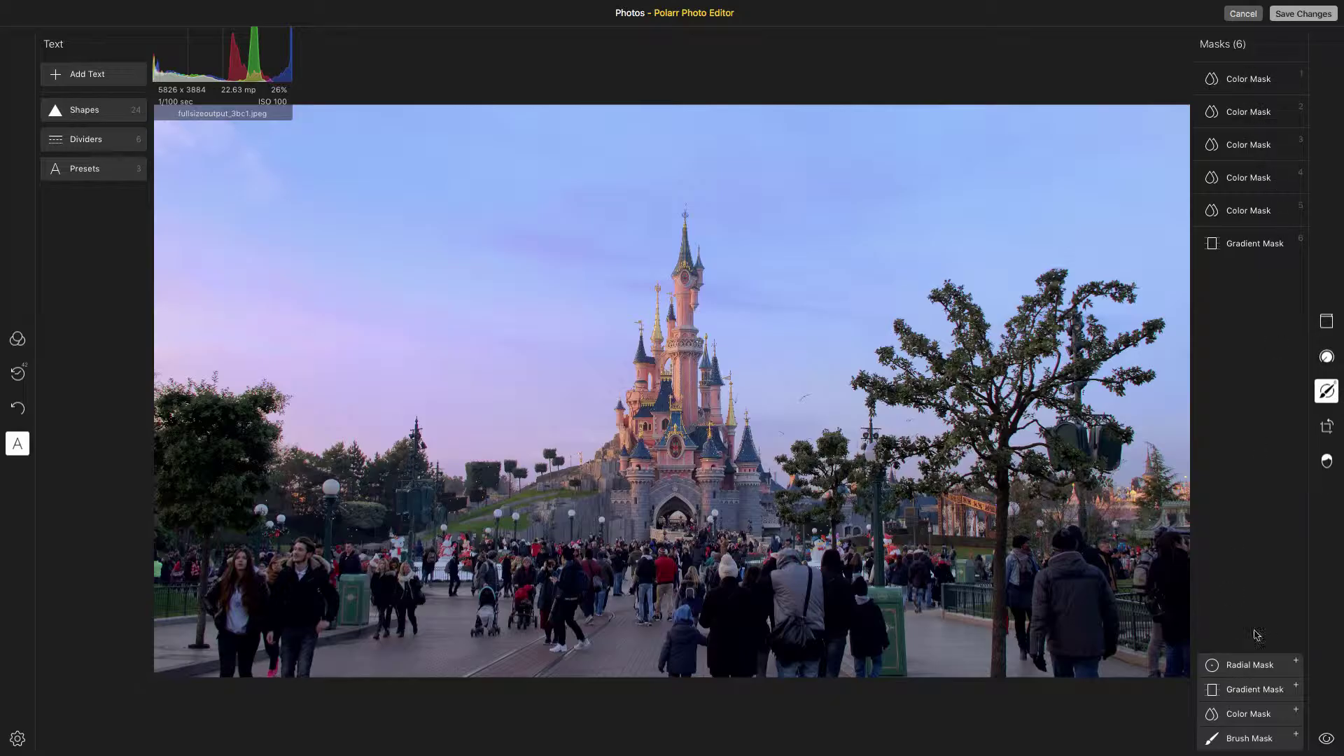
Step: Add a second gradient mask with its short transition at the castle's base and invert it to cover the crowd
{"action": "left_click", "coordinate": [1250, 686]}
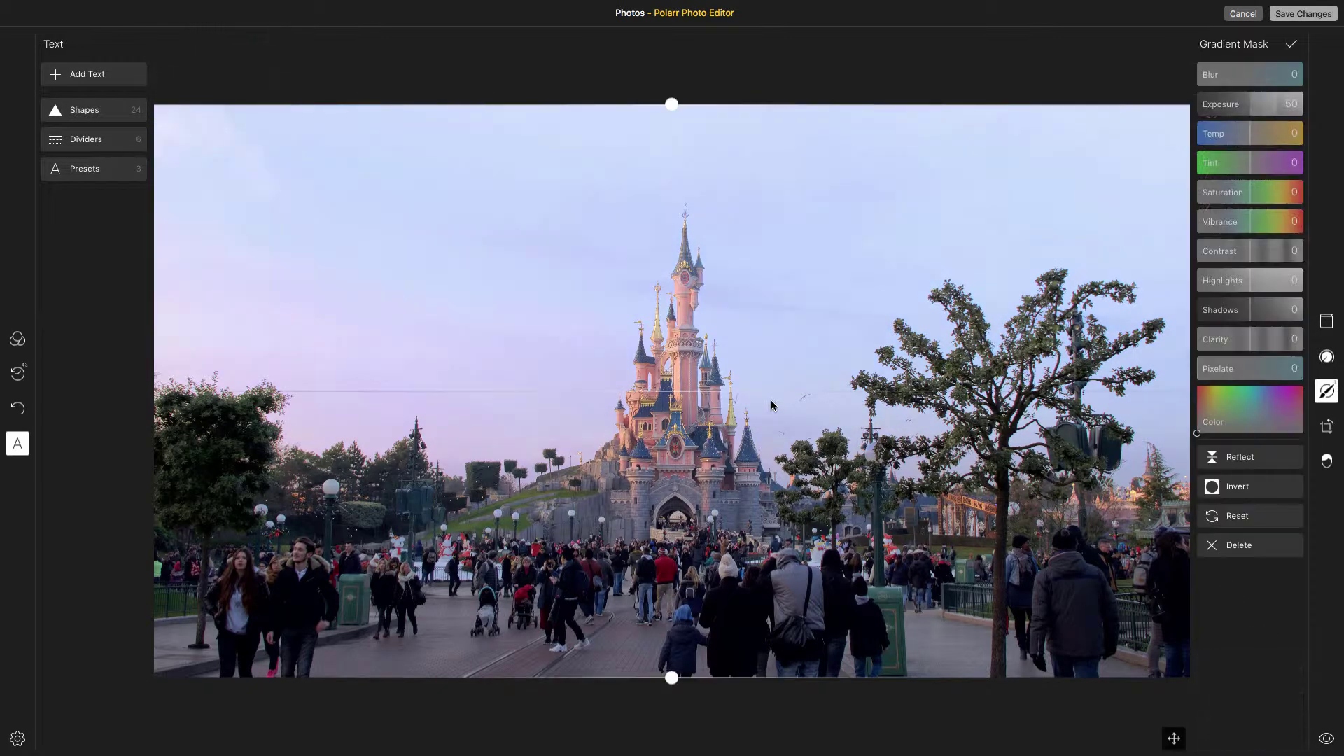
{"action": "left_click_drag", "start_coordinate": [670, 109], "coordinate": [652, 517]}
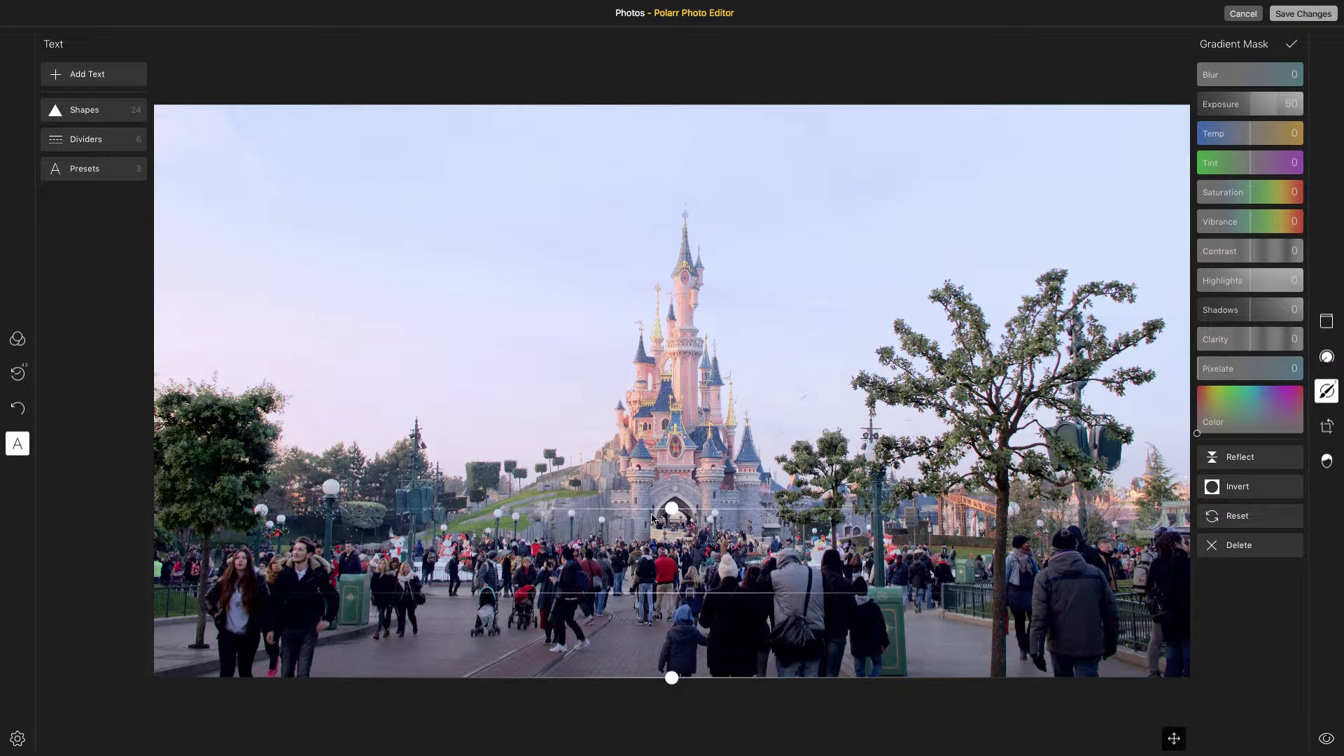
{"action": "left_click_drag", "start_coordinate": [672, 678], "coordinate": [671, 559]}
{"action": "left_click_drag", "start_coordinate": [676, 517], "coordinate": [676, 526]}
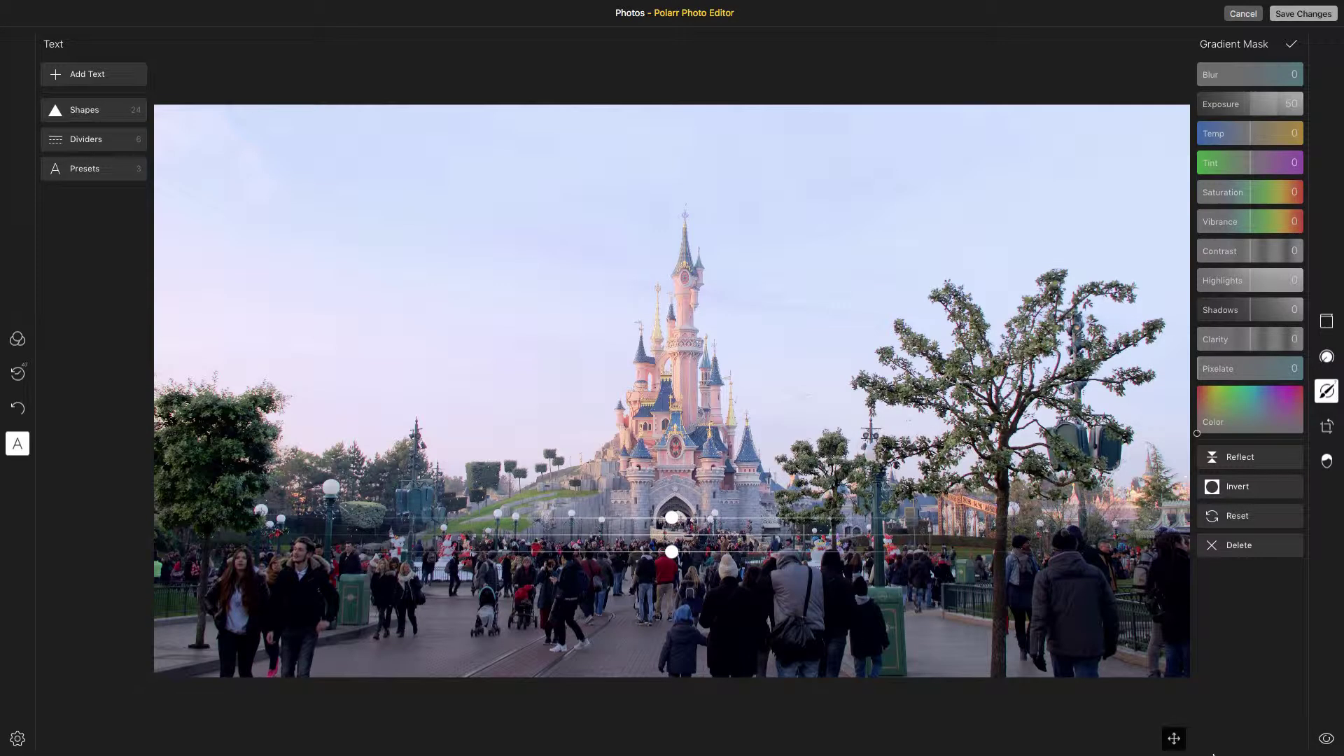
{"action": "left_click", "coordinate": [1226, 492]}
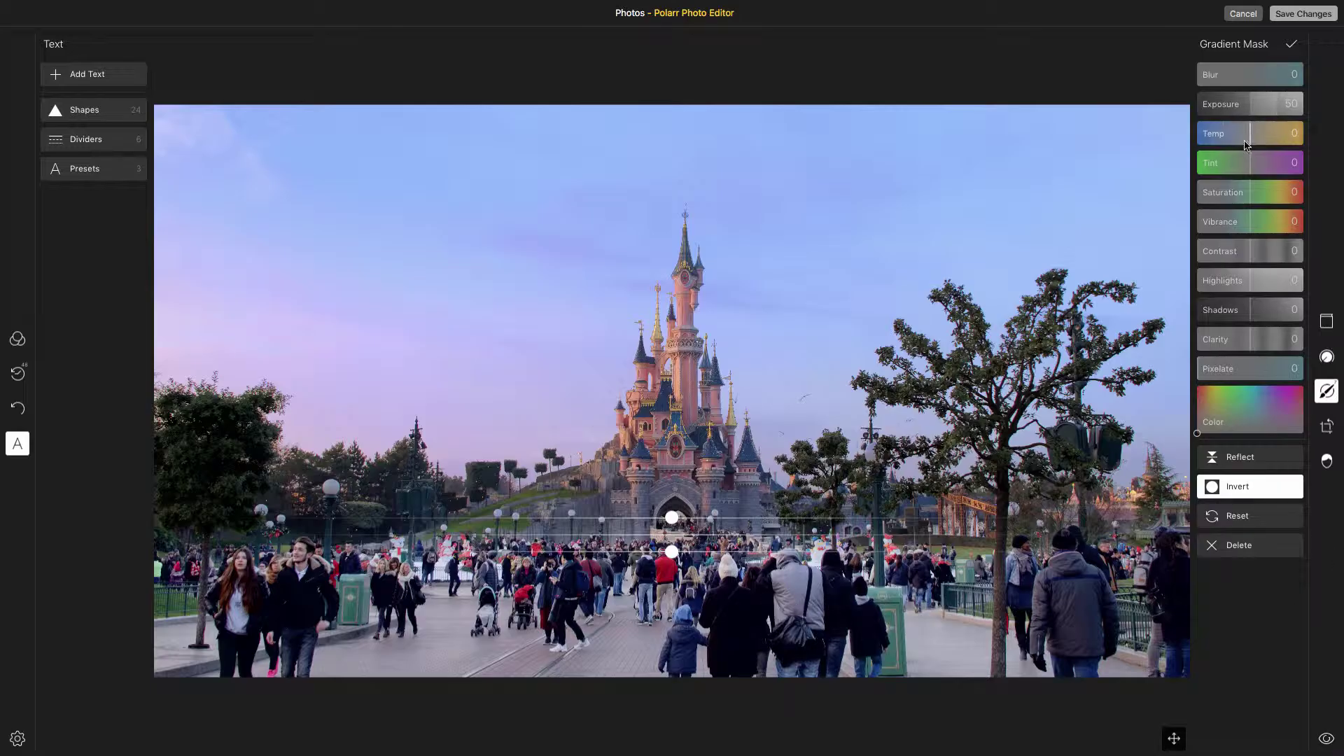
Step: Set the inverted gradient mask's Exposure to 0, apply a slight Blur to the crowd, and accept the mask
{"action": "double_click", "coordinate": [1255, 98]}
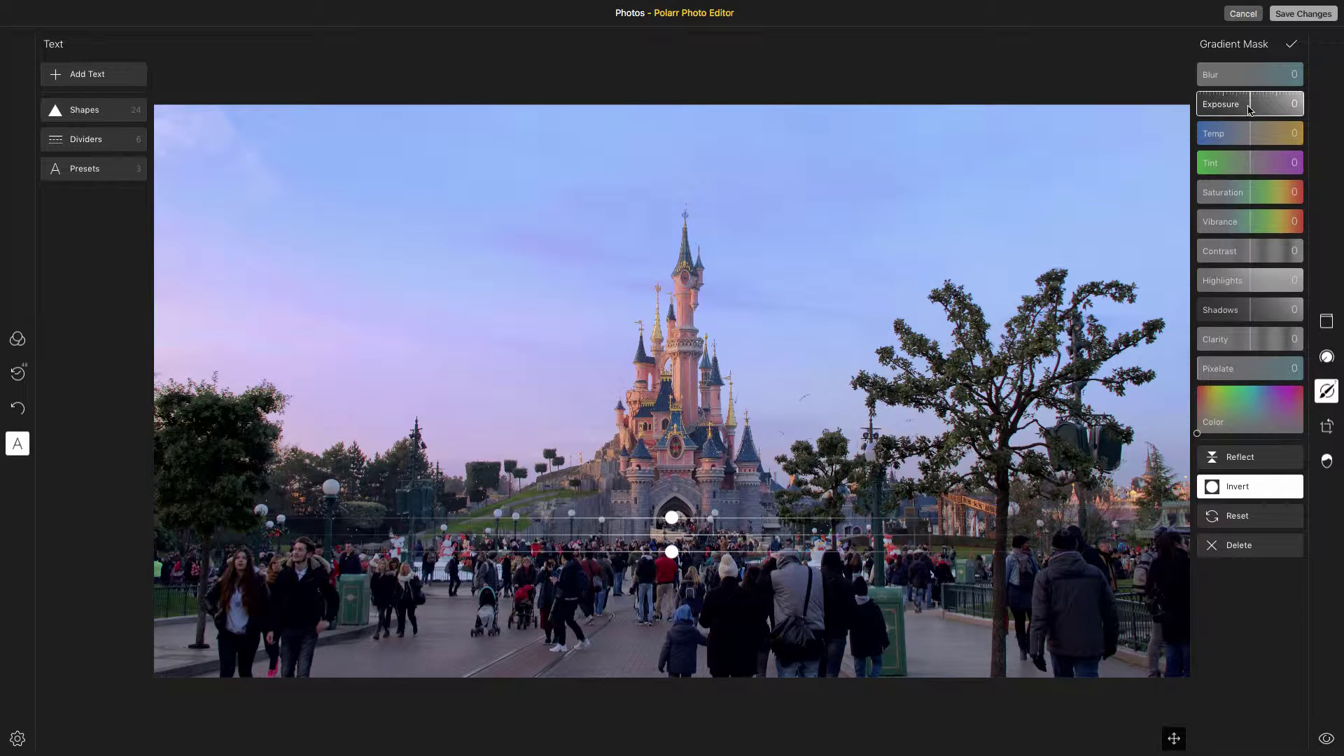
{"action": "left_click_drag", "start_coordinate": [1200, 75], "coordinate": [1206, 77]}
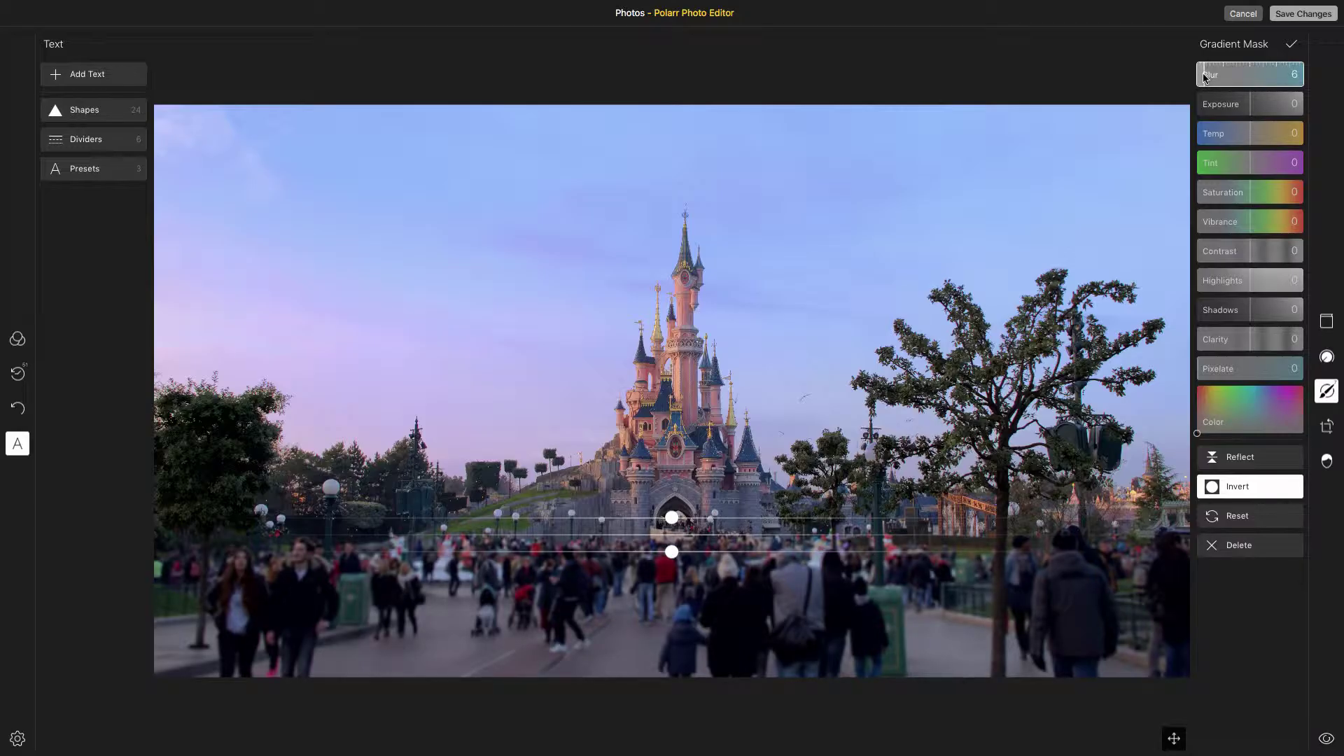
{"action": "left_click_drag", "start_coordinate": [1205, 77], "coordinate": [1207, 79]}
{"action": "left_click", "coordinate": [1292, 45]}
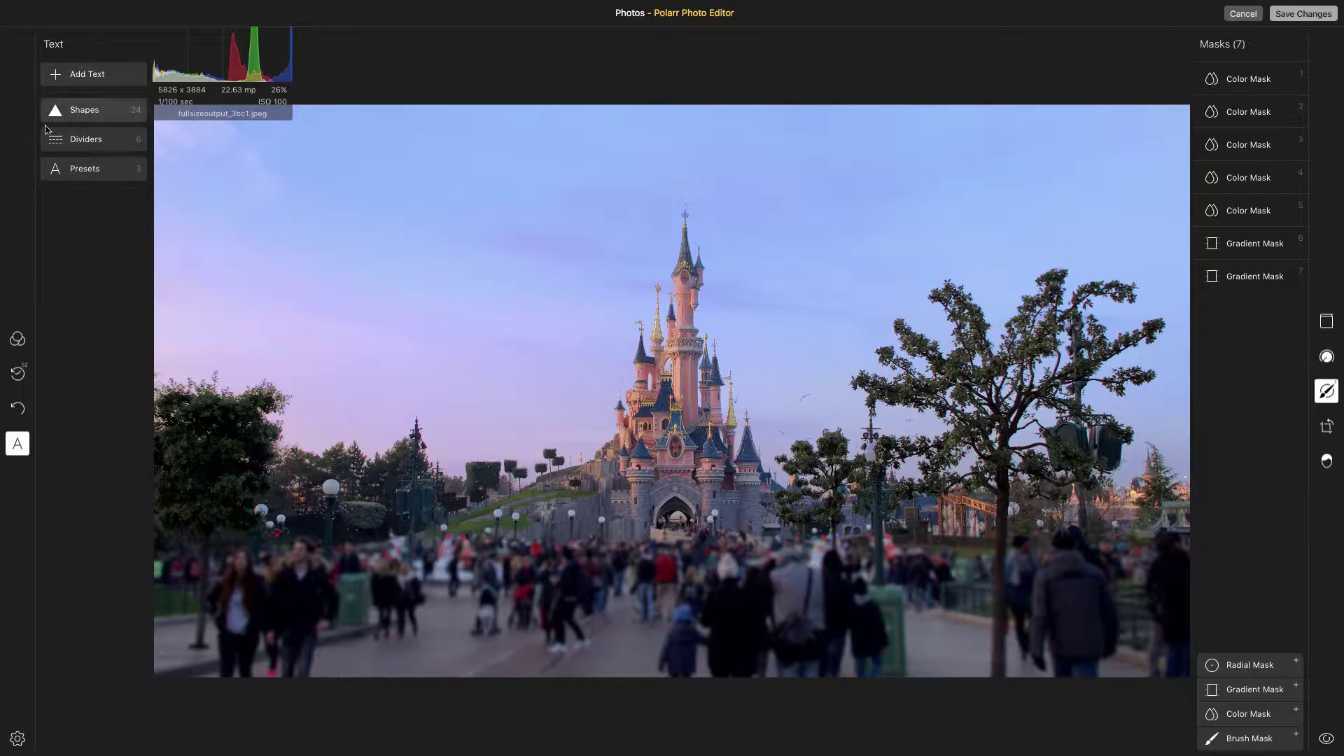
Step: Add a text overlay to the photo reading "Wish you were here!"
{"action": "left_click", "coordinate": [90, 75]}
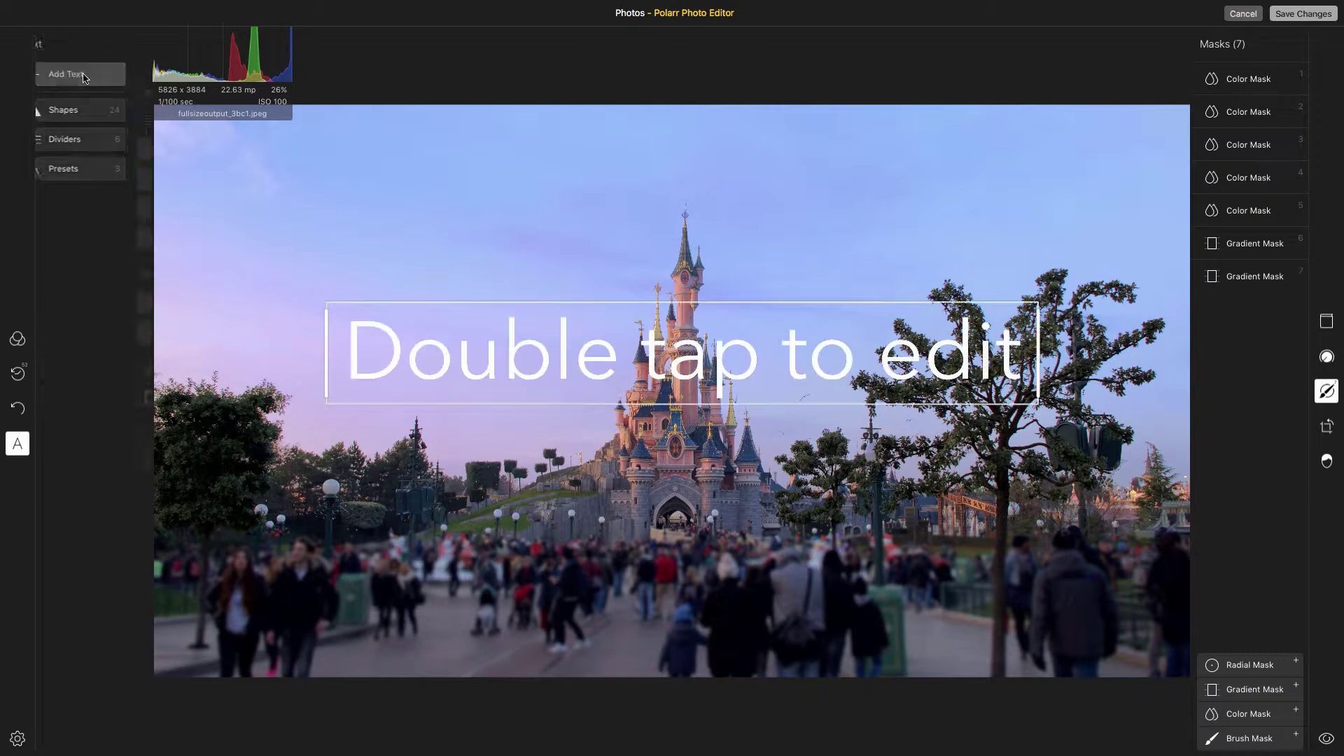
{"action": "double_click", "coordinate": [730, 368]}
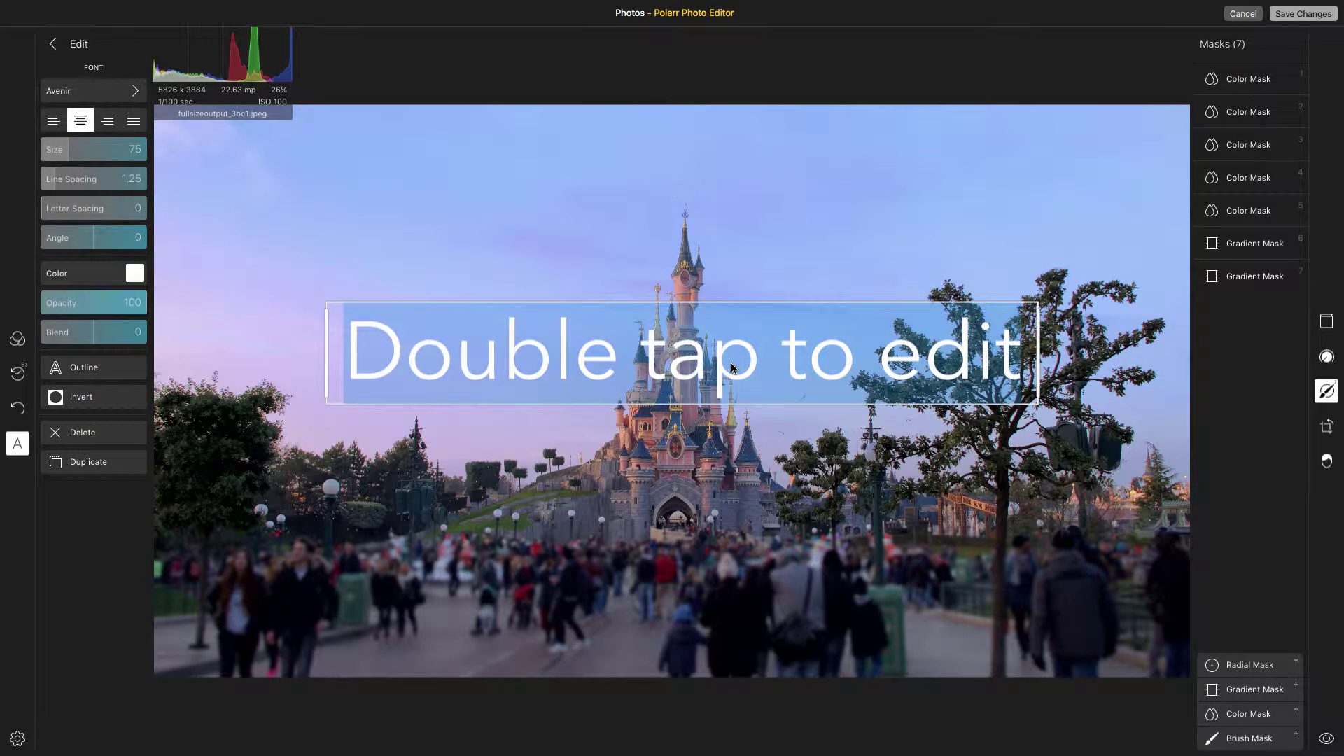
{"action": "type", "text": "Wish "}
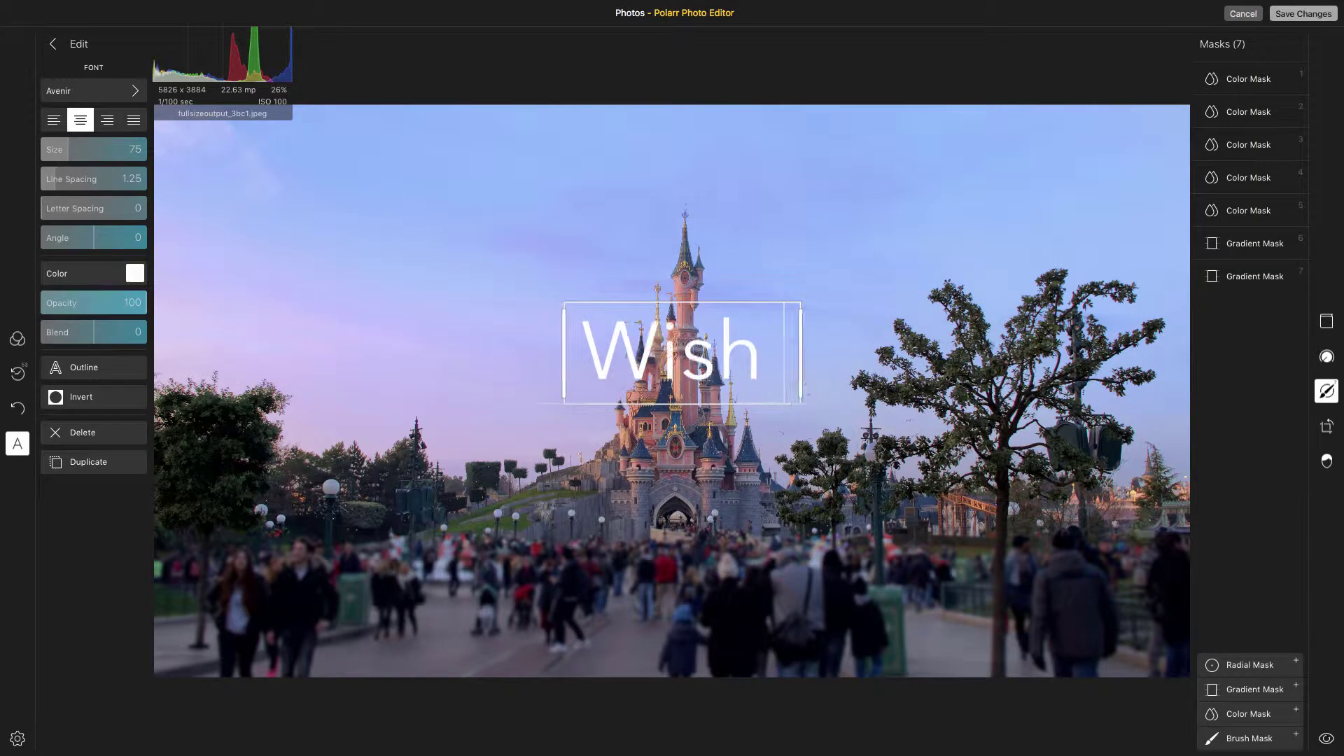
{"action": "type", "text": "you were here!"}
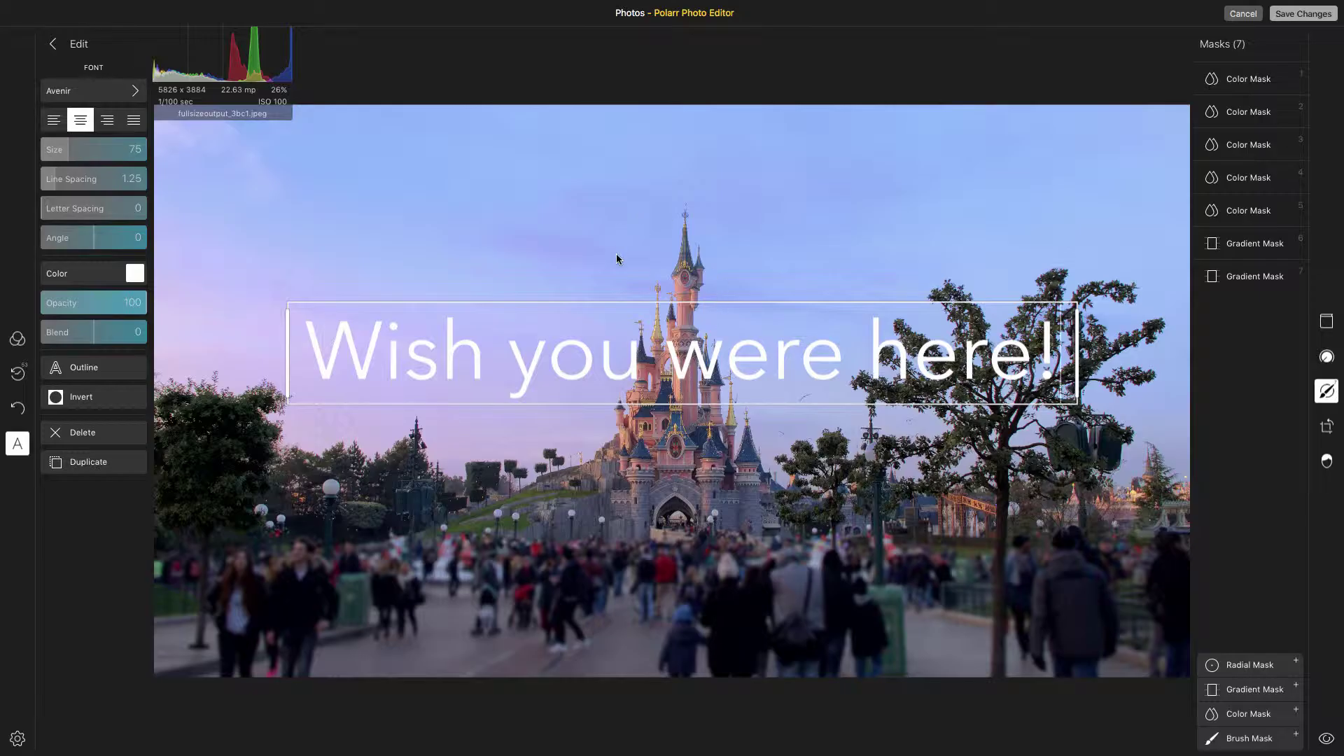
Step: Move the caption down over the blurred crowd and set its font to Abril Fatface
{"action": "left_click_drag", "start_coordinate": [770, 359], "coordinate": [732, 615]}
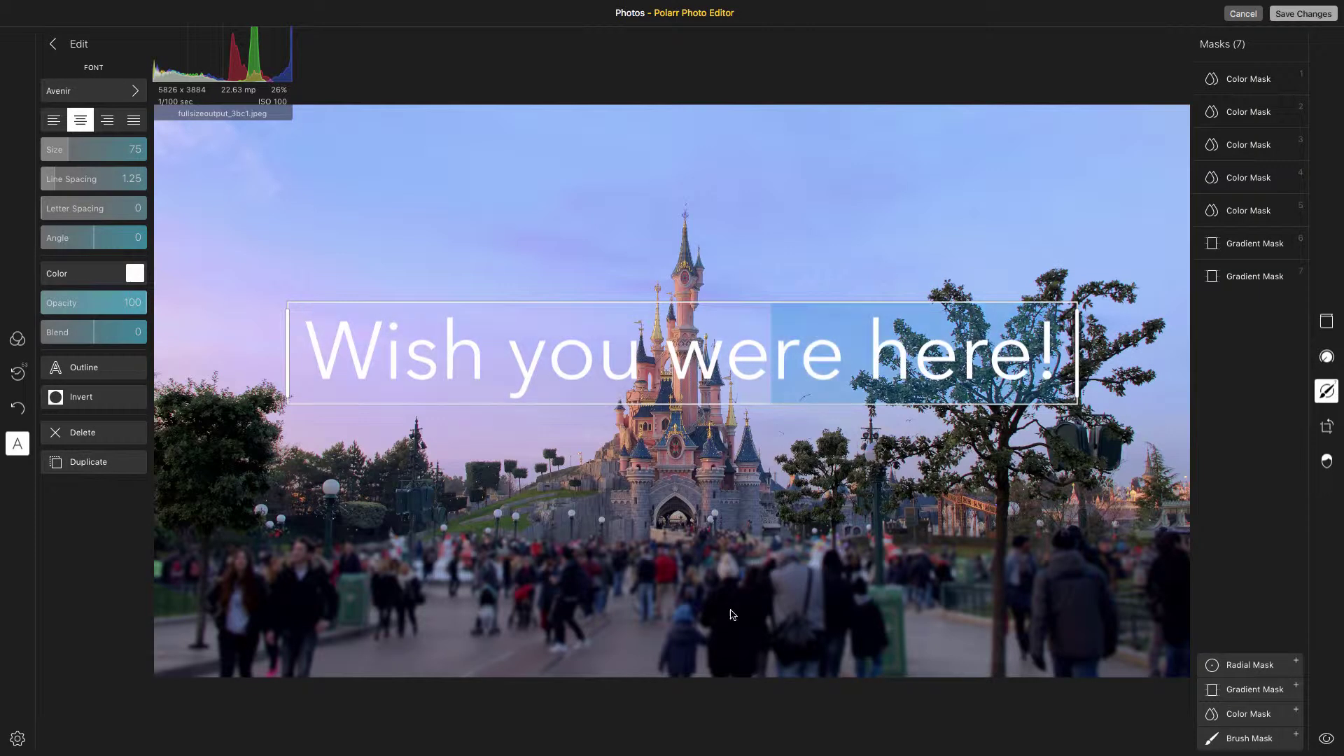
{"action": "left_click", "coordinate": [770, 497]}
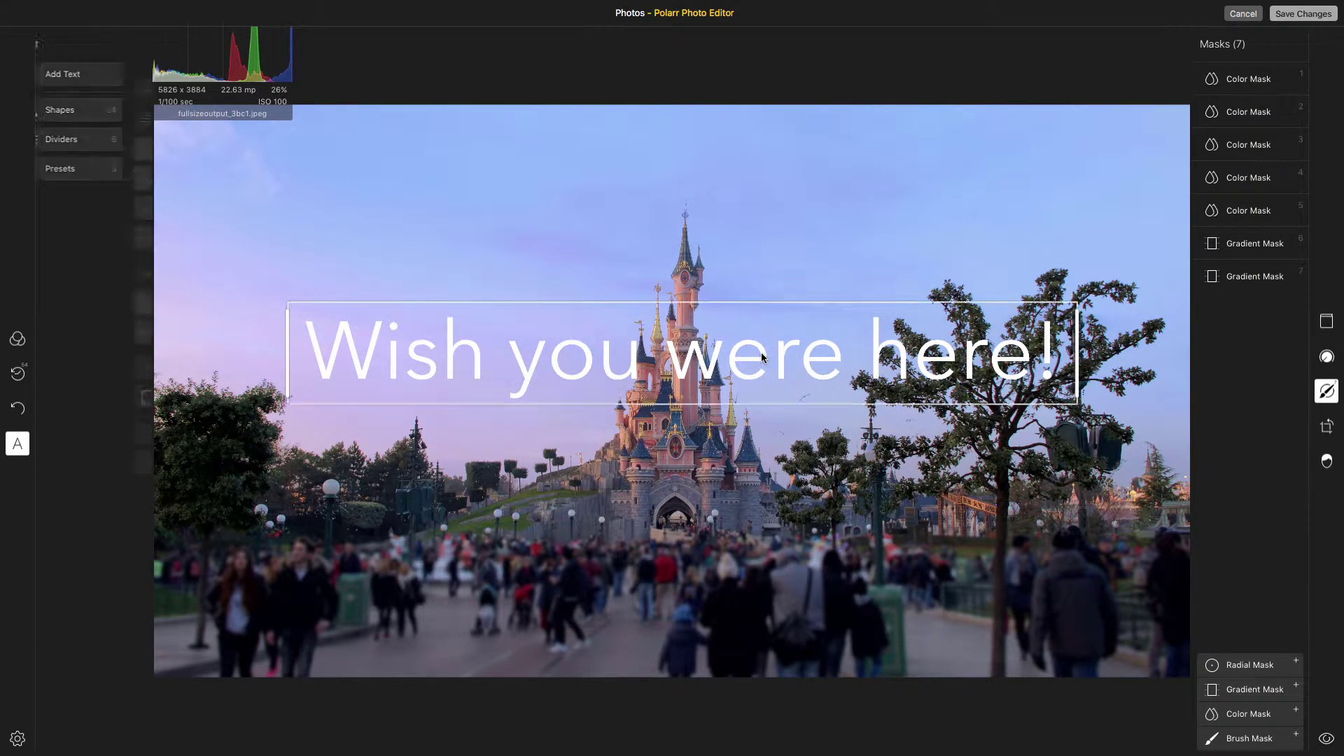
{"action": "left_click_drag", "start_coordinate": [761, 352], "coordinate": [775, 611]}
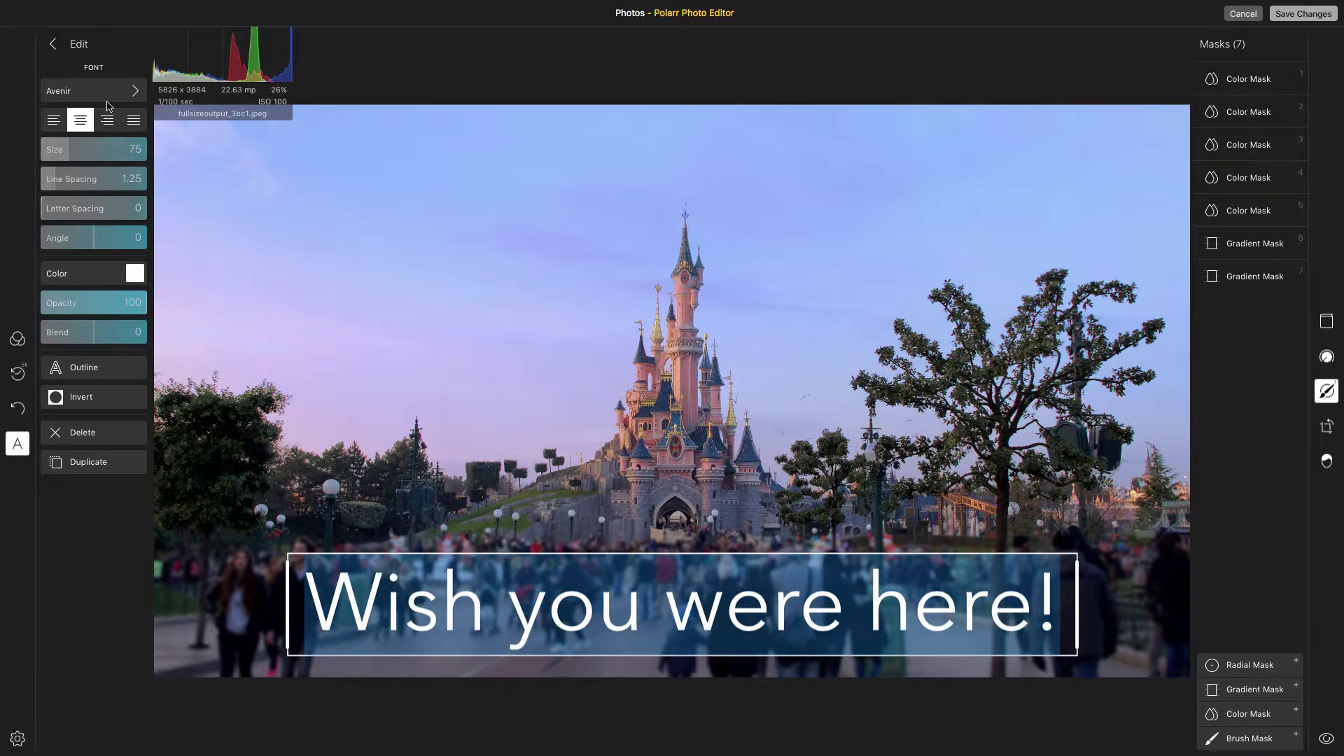
{"action": "left_click", "coordinate": [73, 89]}
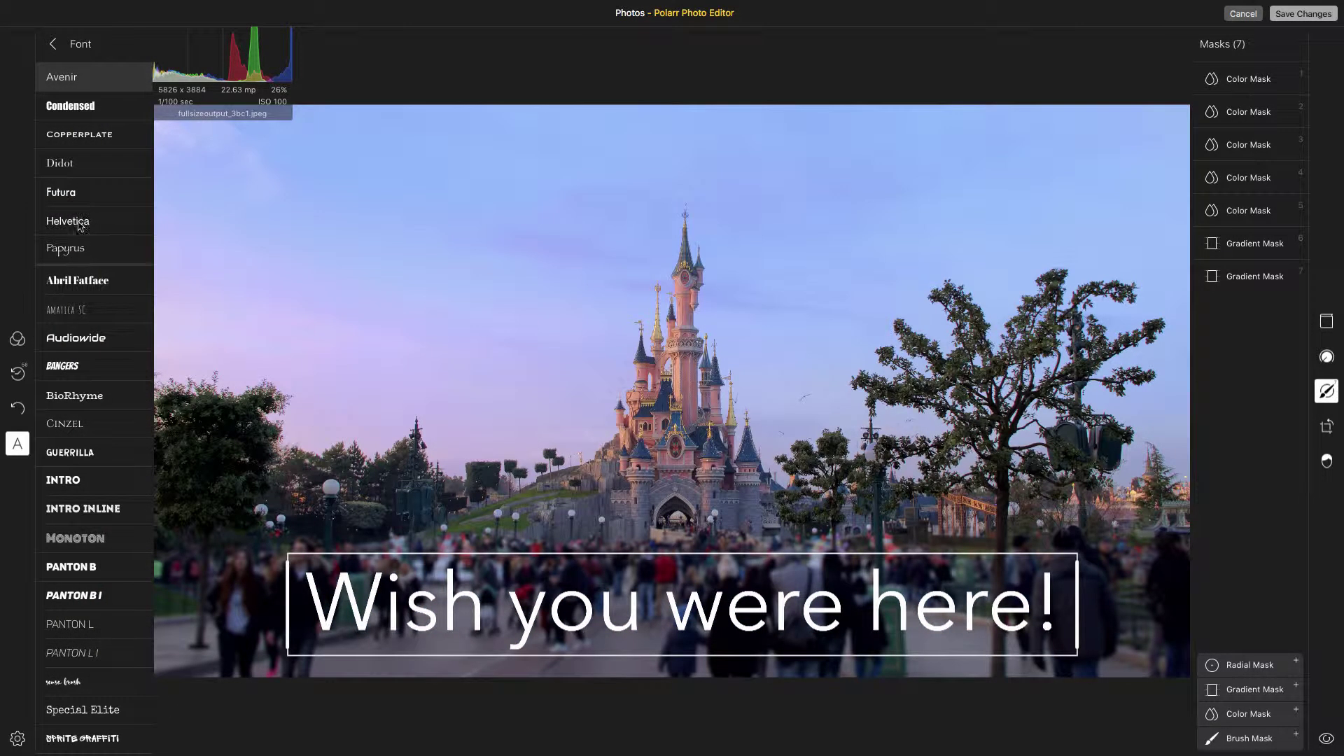
{"action": "left_click", "coordinate": [89, 293]}
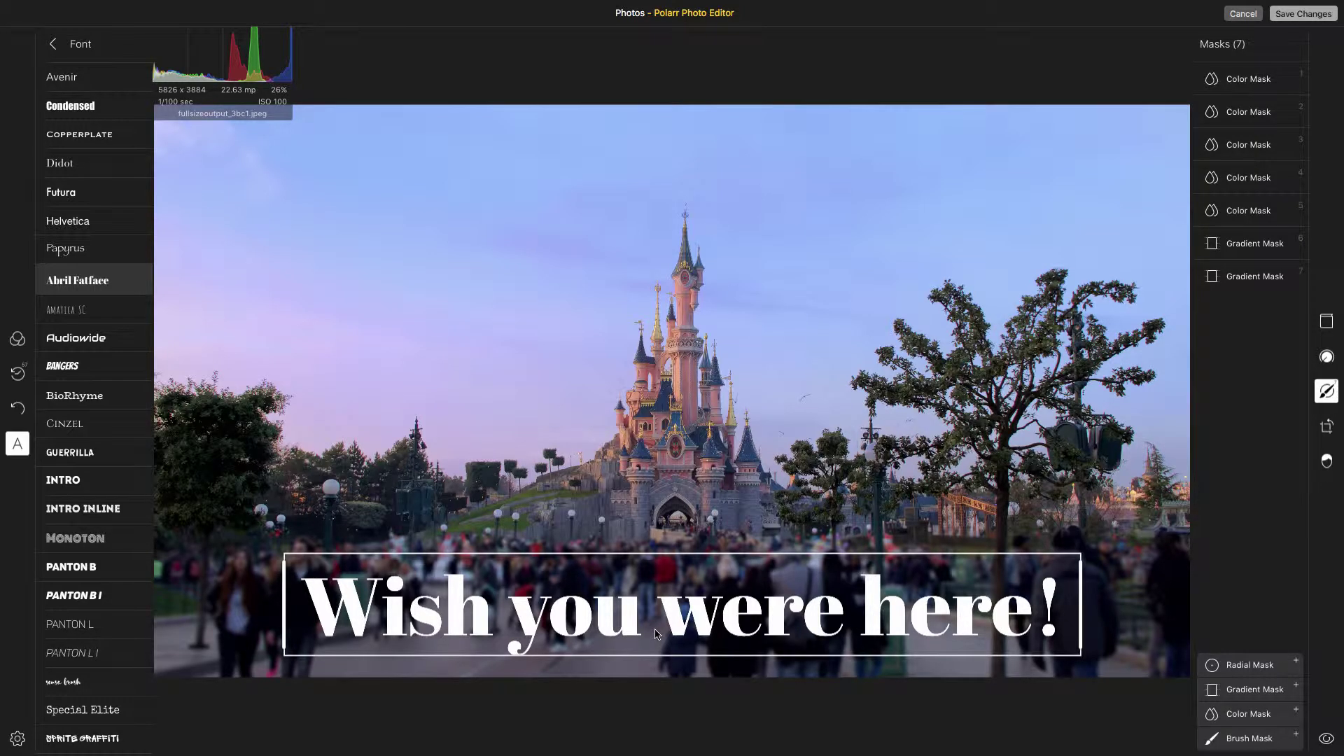
Step: Change the "Wish you were here!" caption's color to a light pink and accept it
{"action": "left_click", "coordinate": [54, 46]}
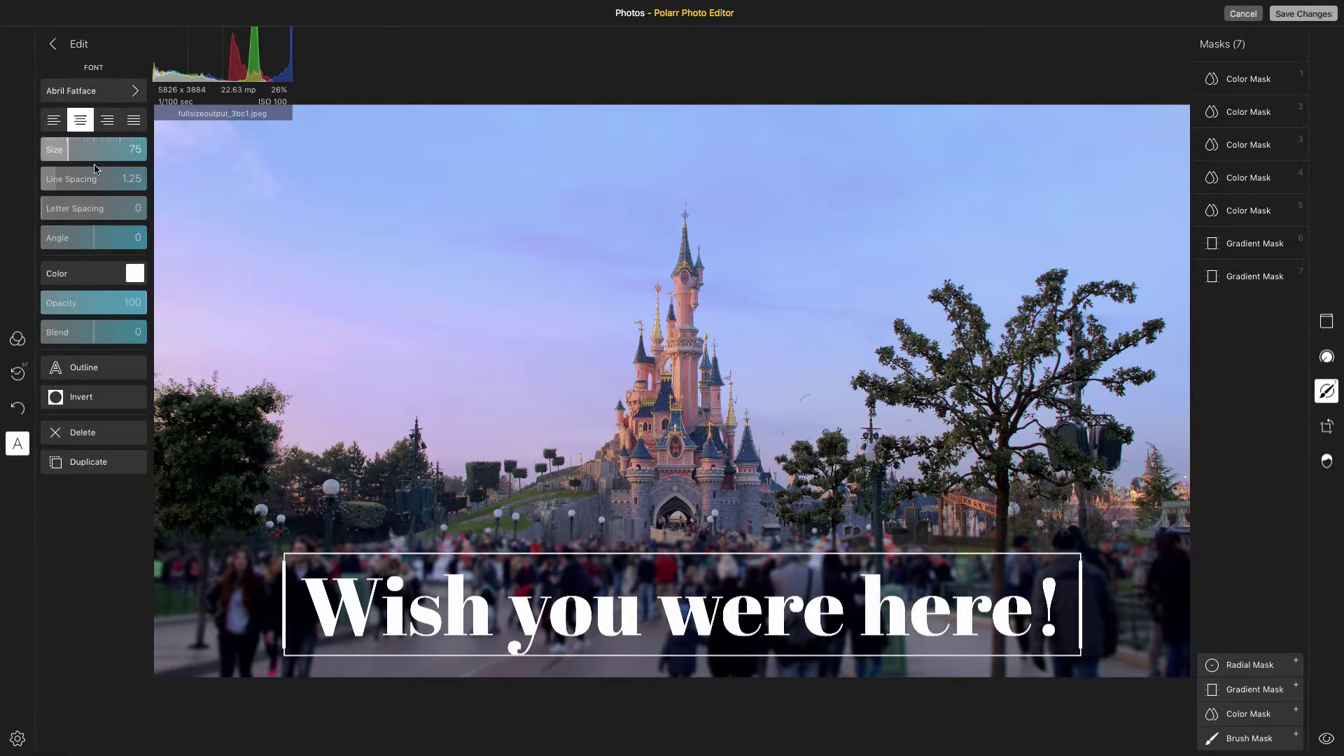
{"action": "left_click", "coordinate": [135, 276]}
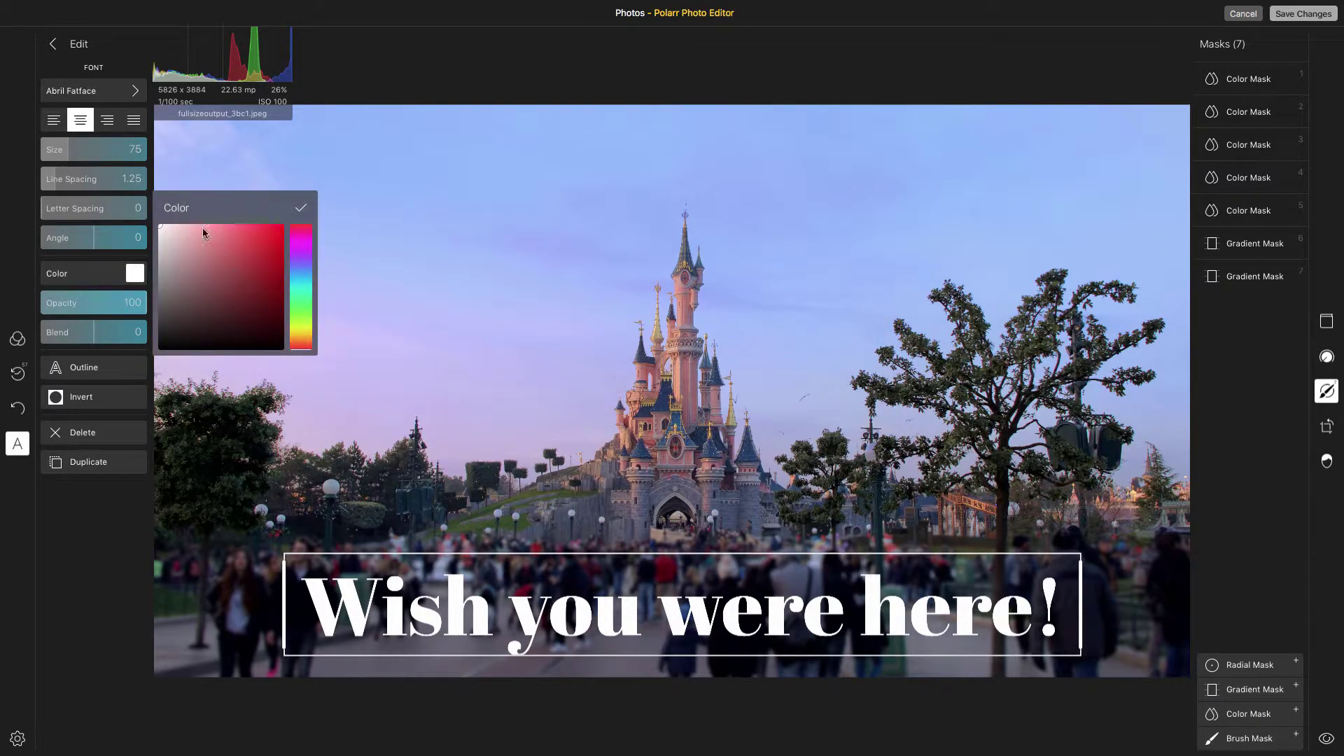
{"action": "left_click", "coordinate": [182, 225]}
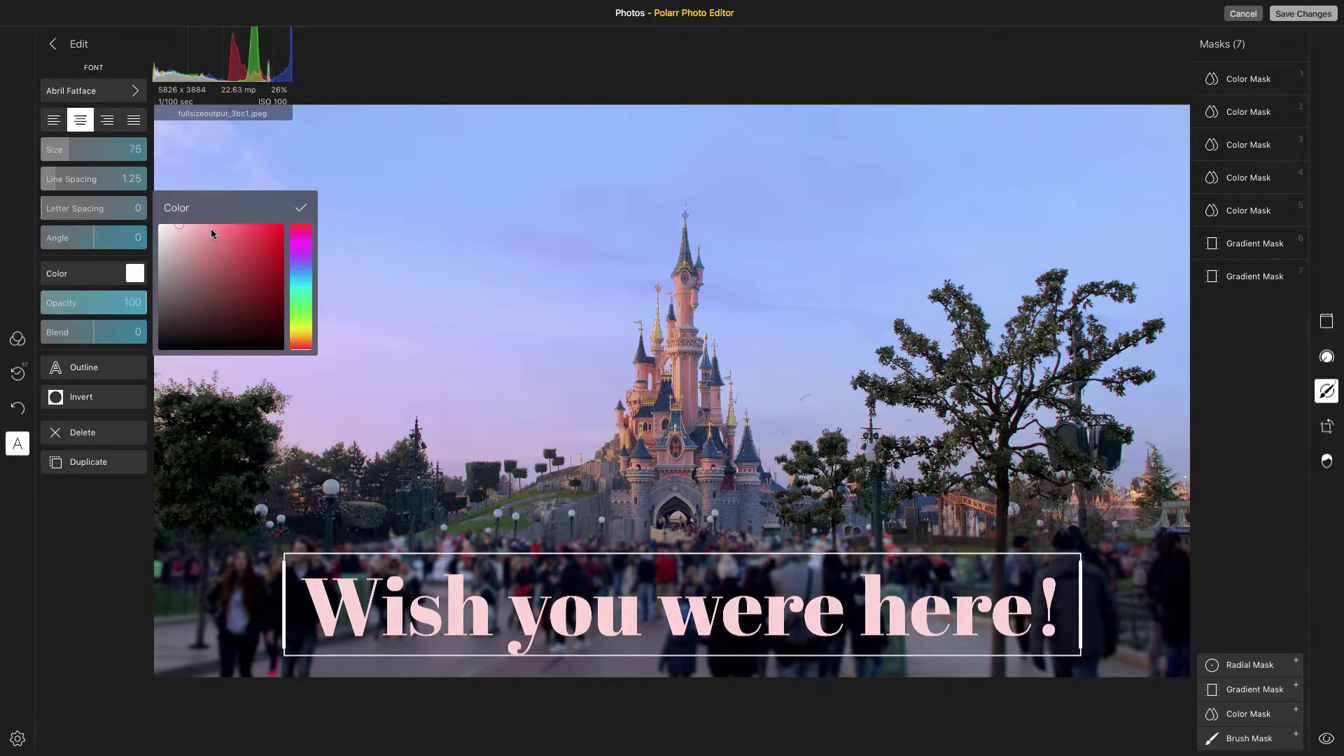
{"action": "left_click", "coordinate": [301, 209]}
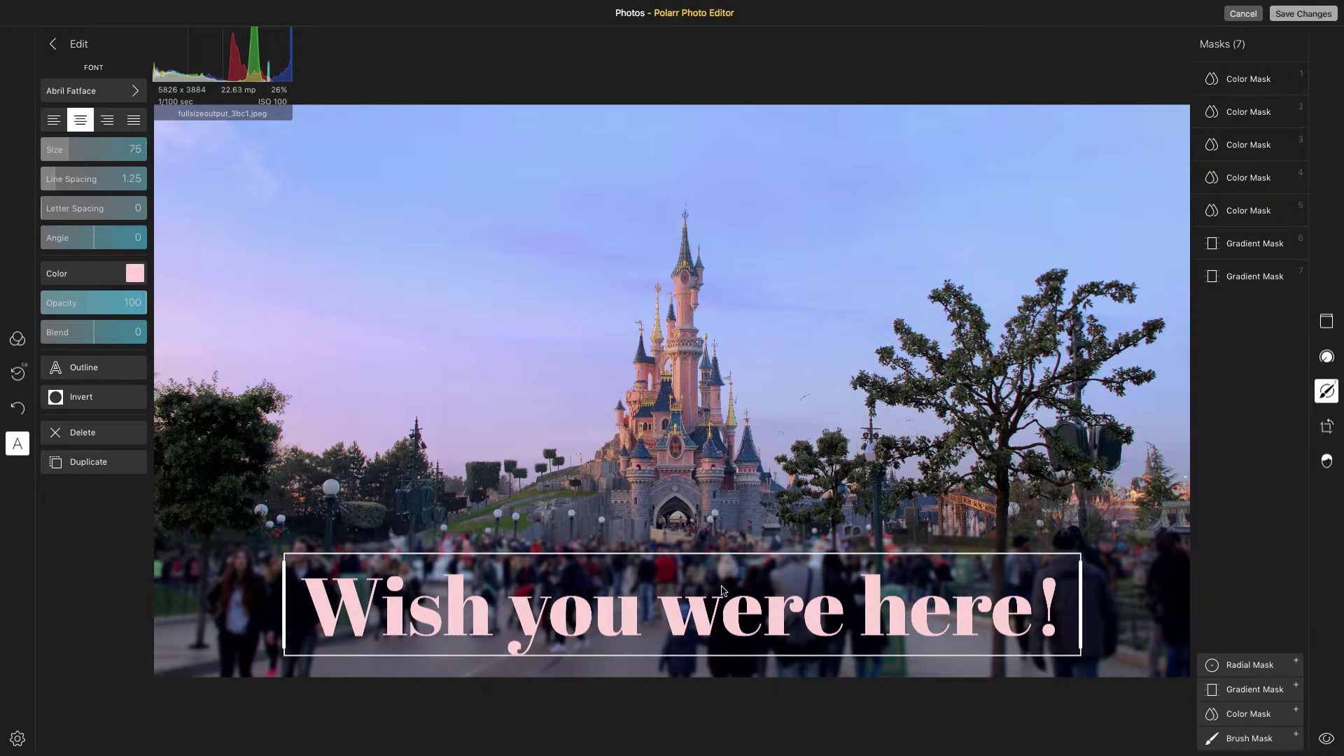
Step: Add a star shape over the castle and reduce its size to 36
{"action": "left_click", "coordinate": [52, 44]}
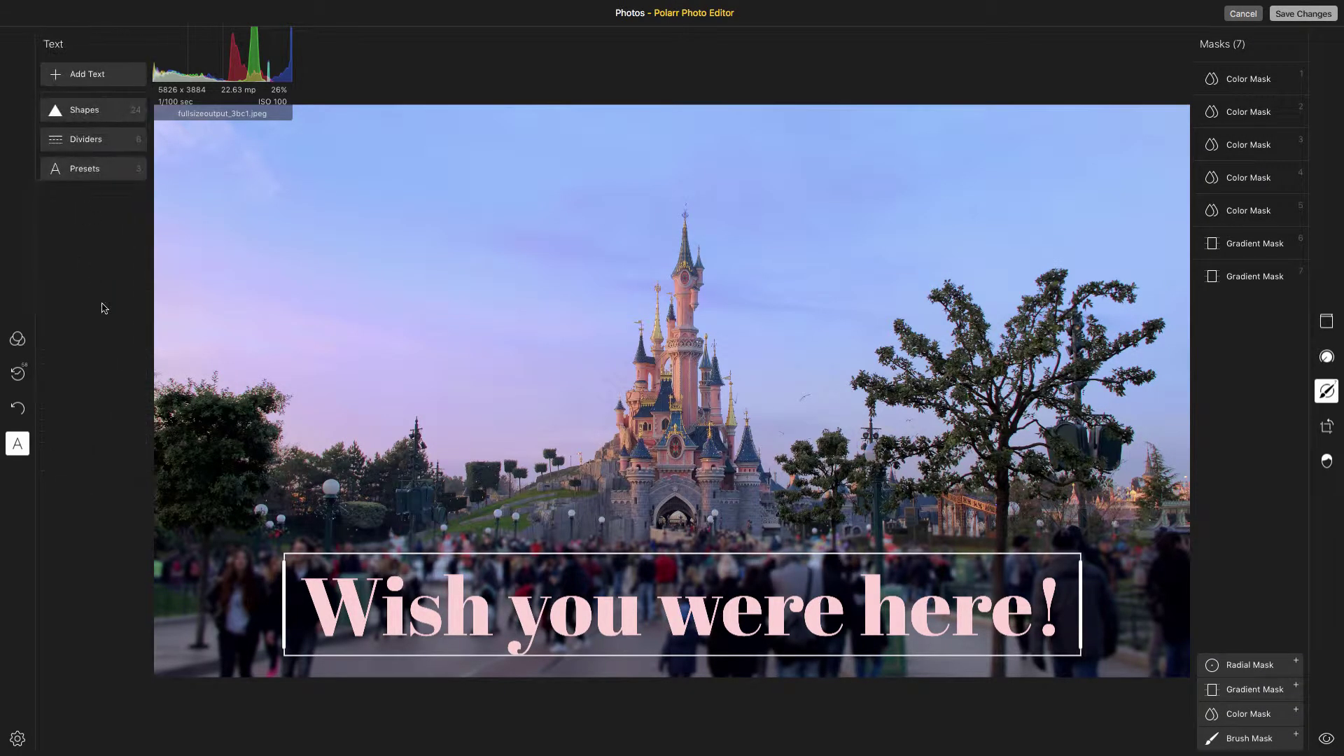
{"action": "left_click", "coordinate": [88, 109]}
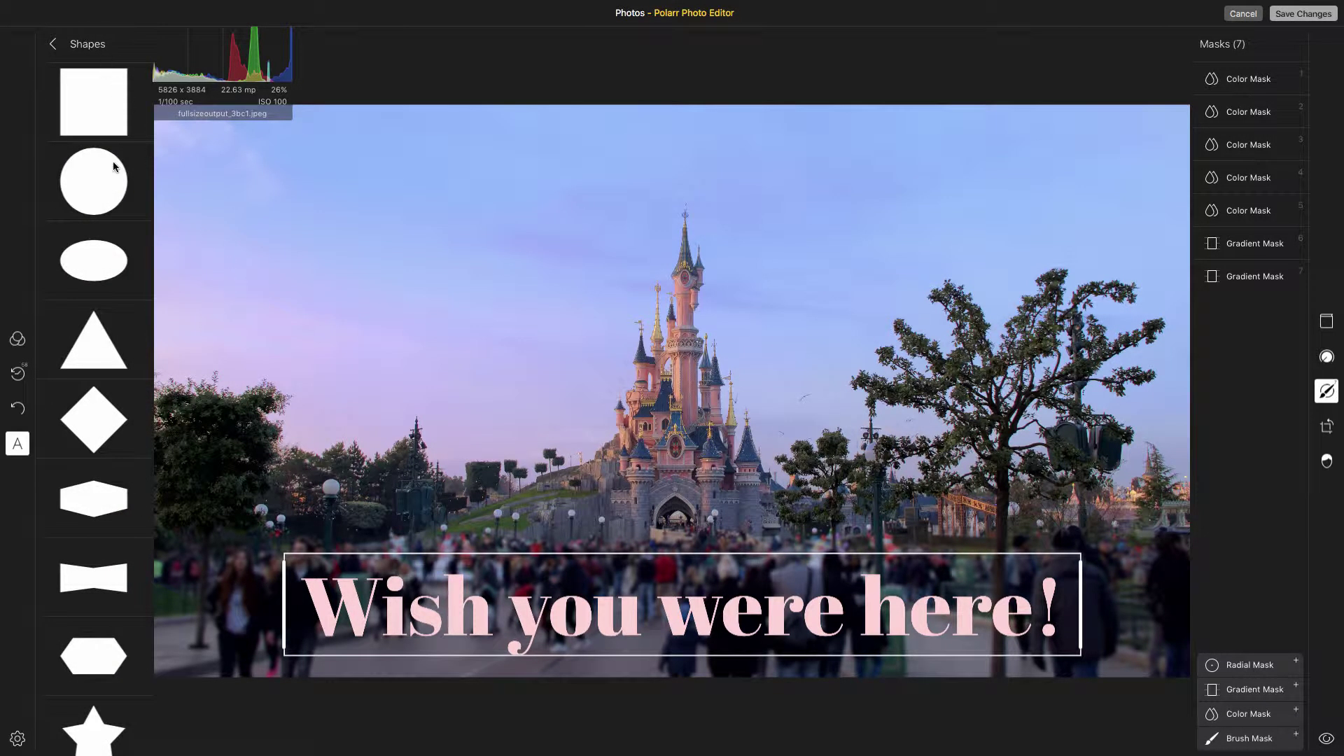
{"action": "left_click", "coordinate": [88, 728]}
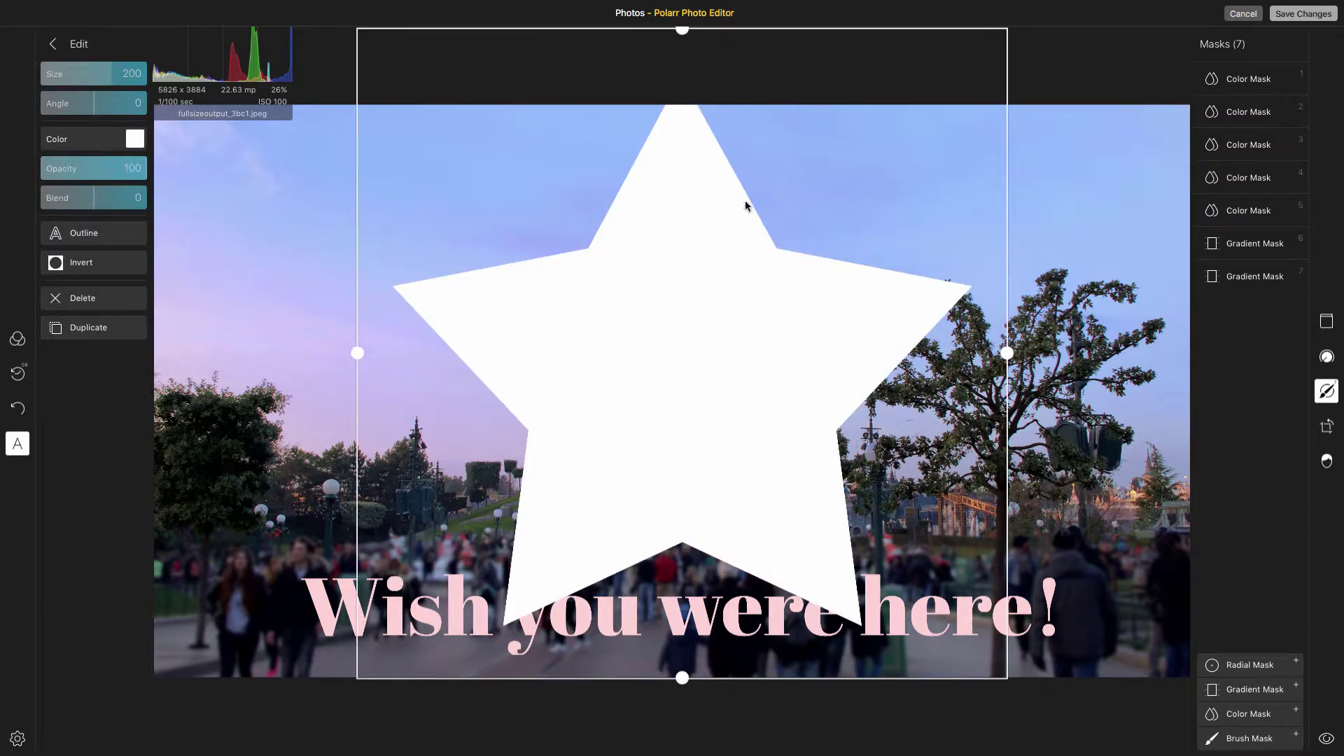
{"action": "left_click_drag", "start_coordinate": [725, 380], "coordinate": [691, 455]}
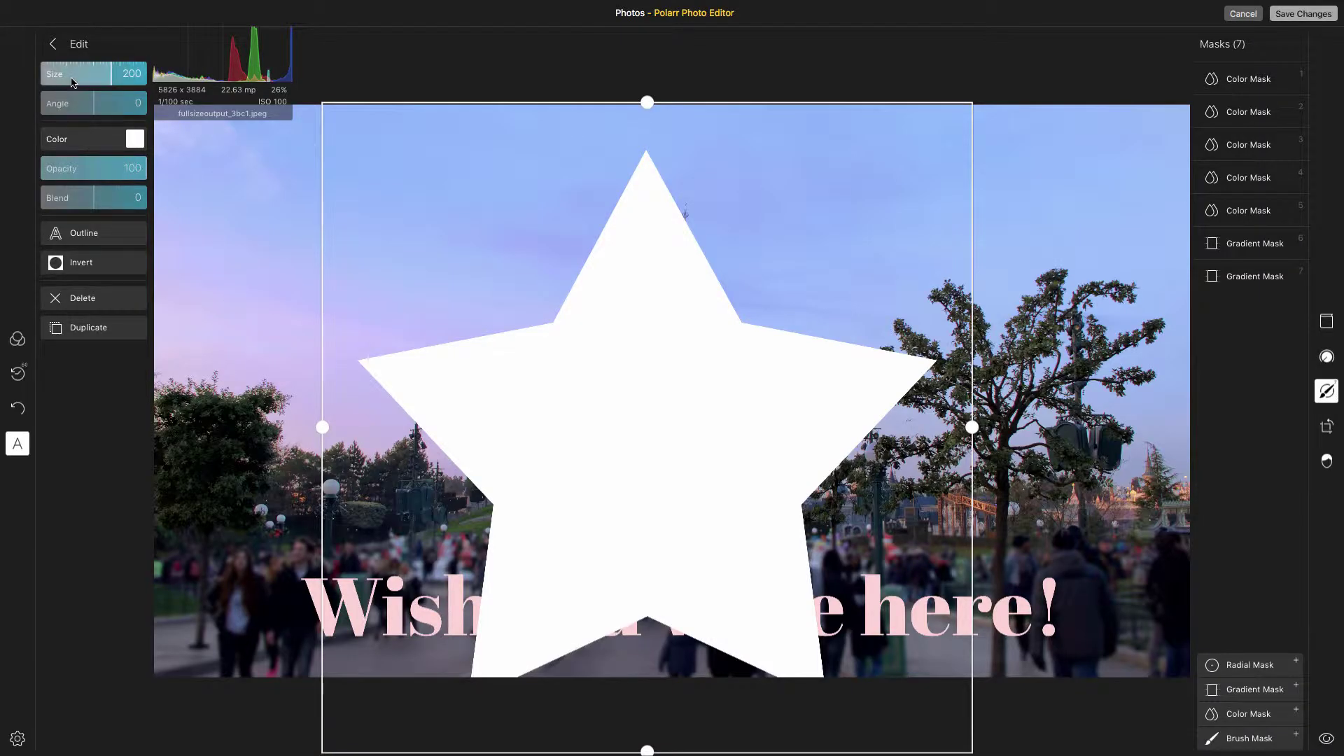
{"action": "left_click_drag", "start_coordinate": [112, 75], "coordinate": [54, 83]}
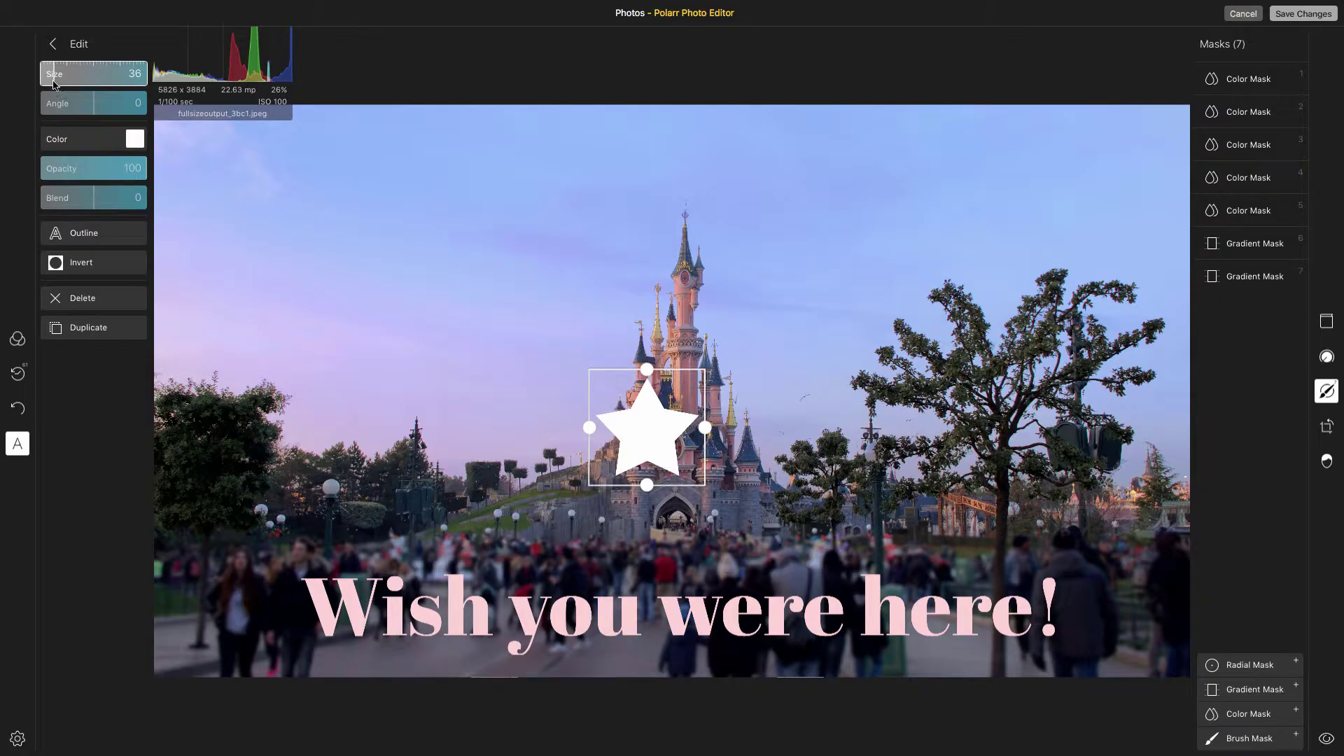
Step: Color the star red and move it beside the caption, just before the word "Wish"
{"action": "left_click", "coordinate": [126, 139]}
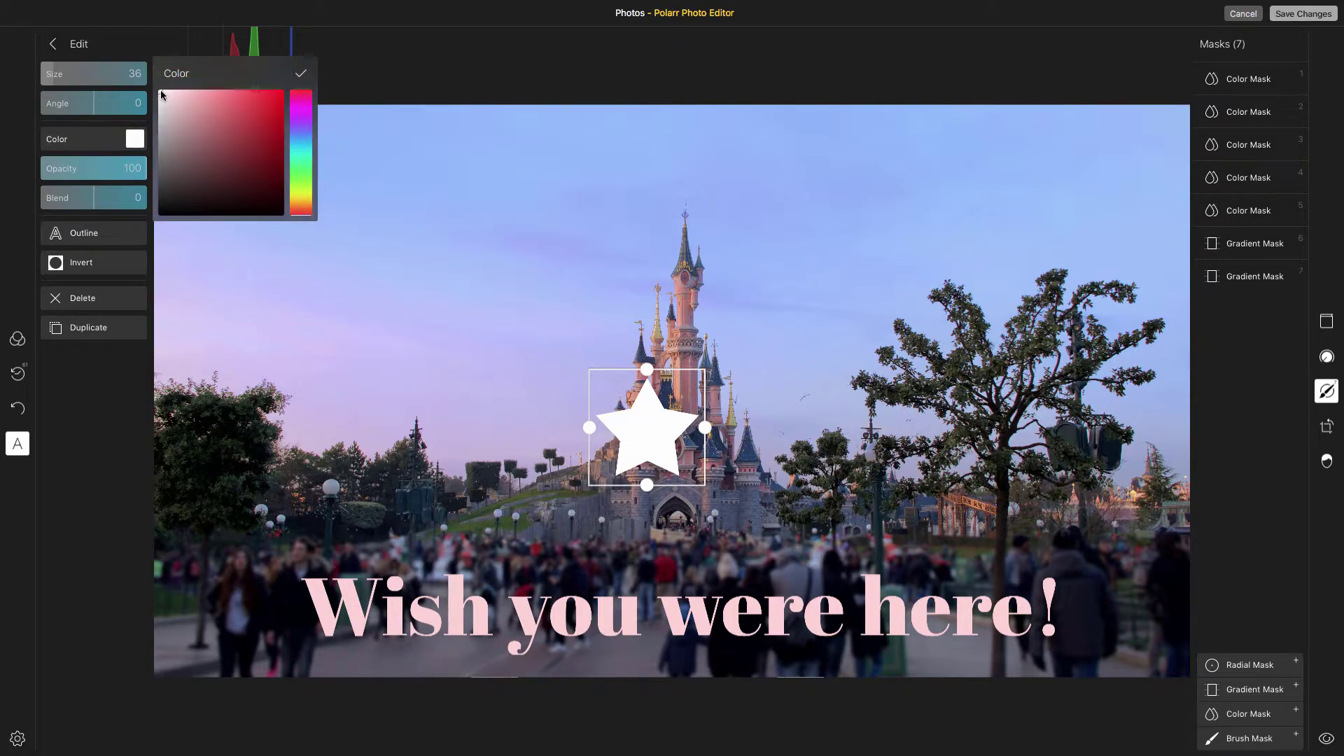
{"action": "left_click", "coordinate": [268, 95]}
{"action": "left_click", "coordinate": [301, 73]}
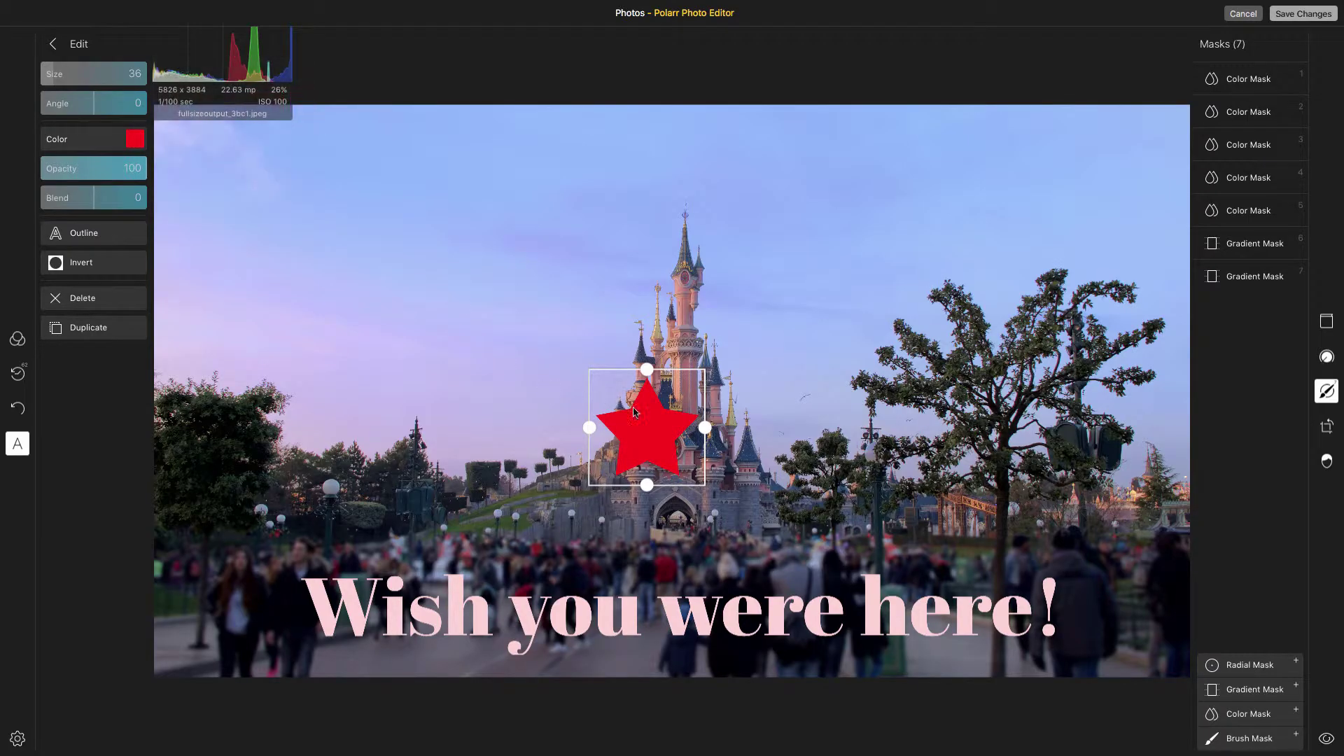
{"action": "left_click_drag", "start_coordinate": [635, 411], "coordinate": [258, 611]}
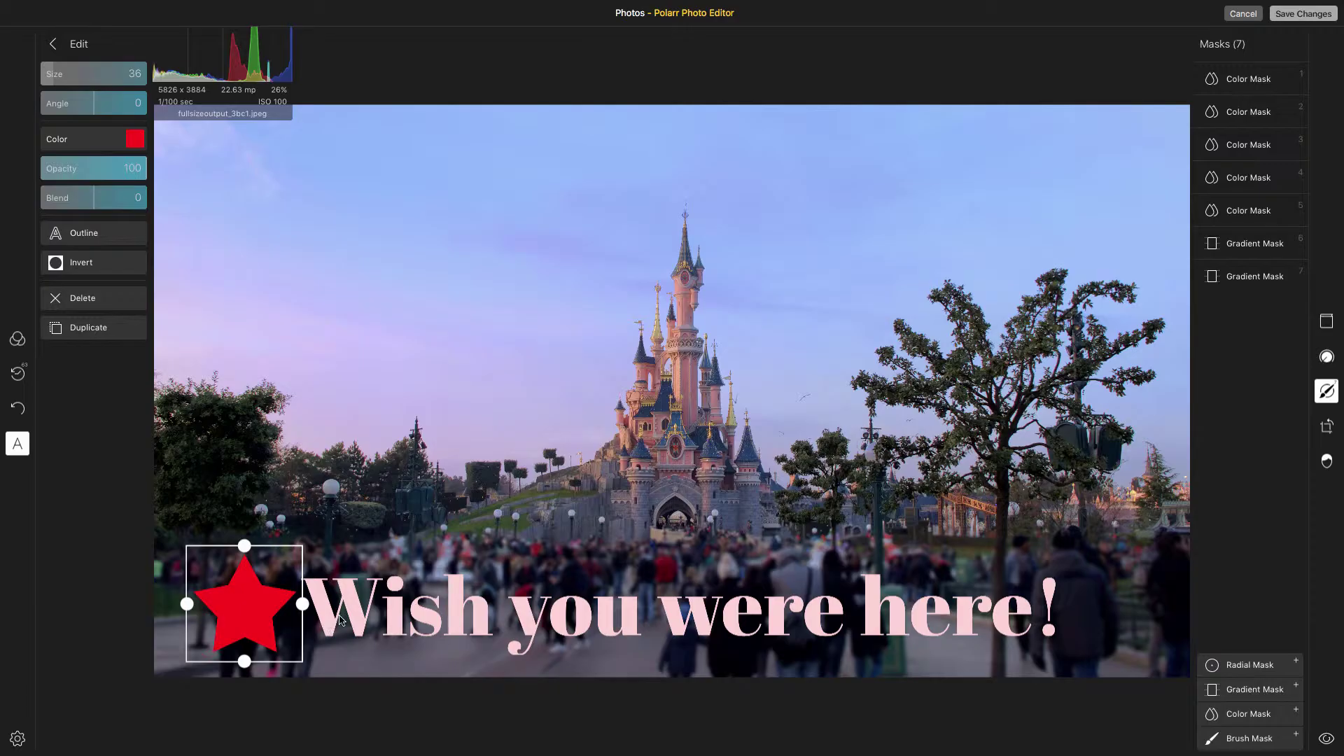
Step: Duplicate the red star and place the copy just after the caption's exclamation mark
{"action": "right_click", "coordinate": [259, 602]}
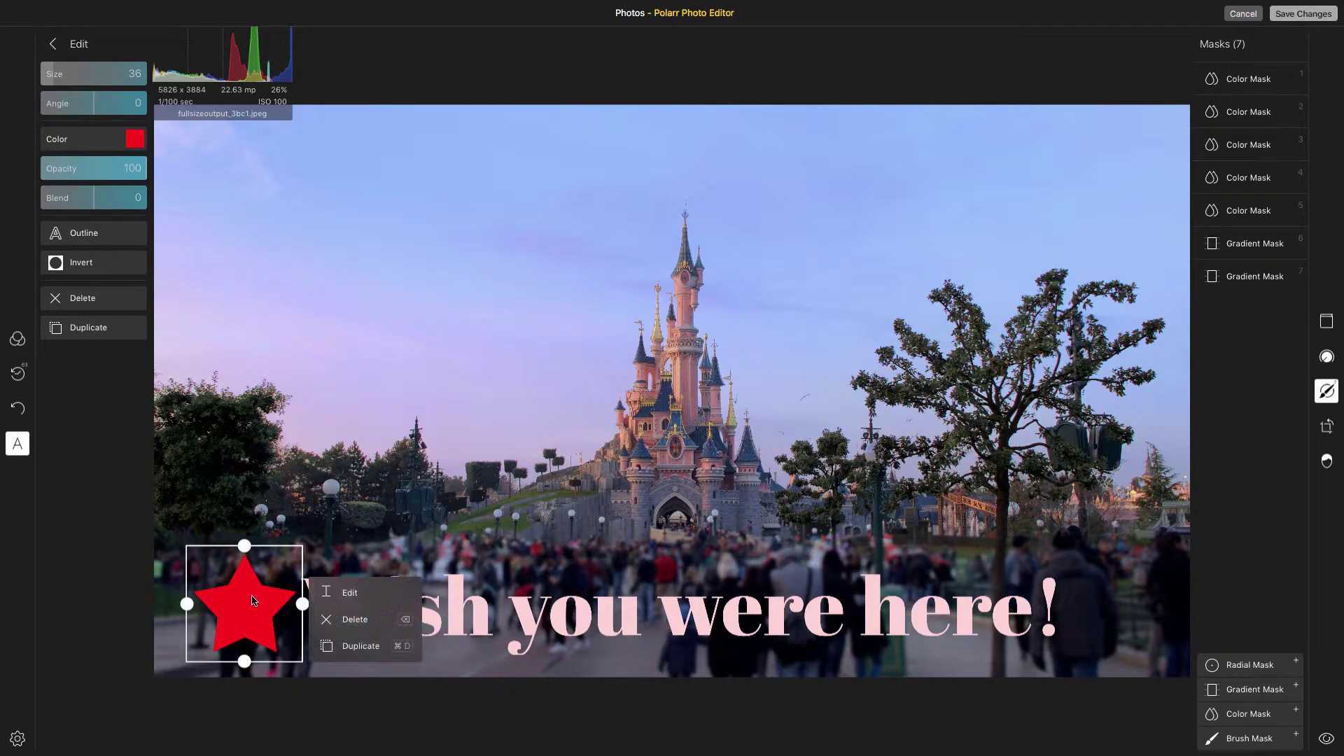
{"action": "left_click", "coordinate": [352, 646]}
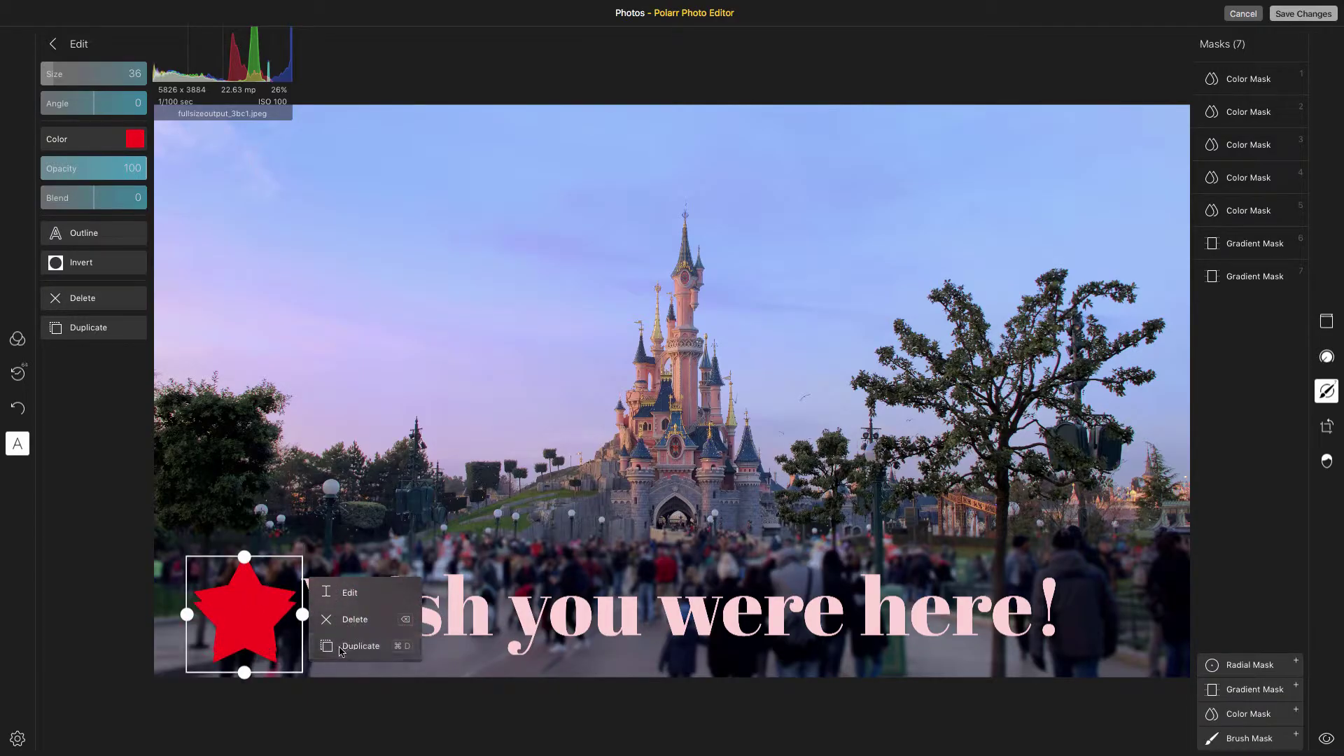
{"action": "left_click_drag", "start_coordinate": [305, 617], "coordinate": [1173, 615]}
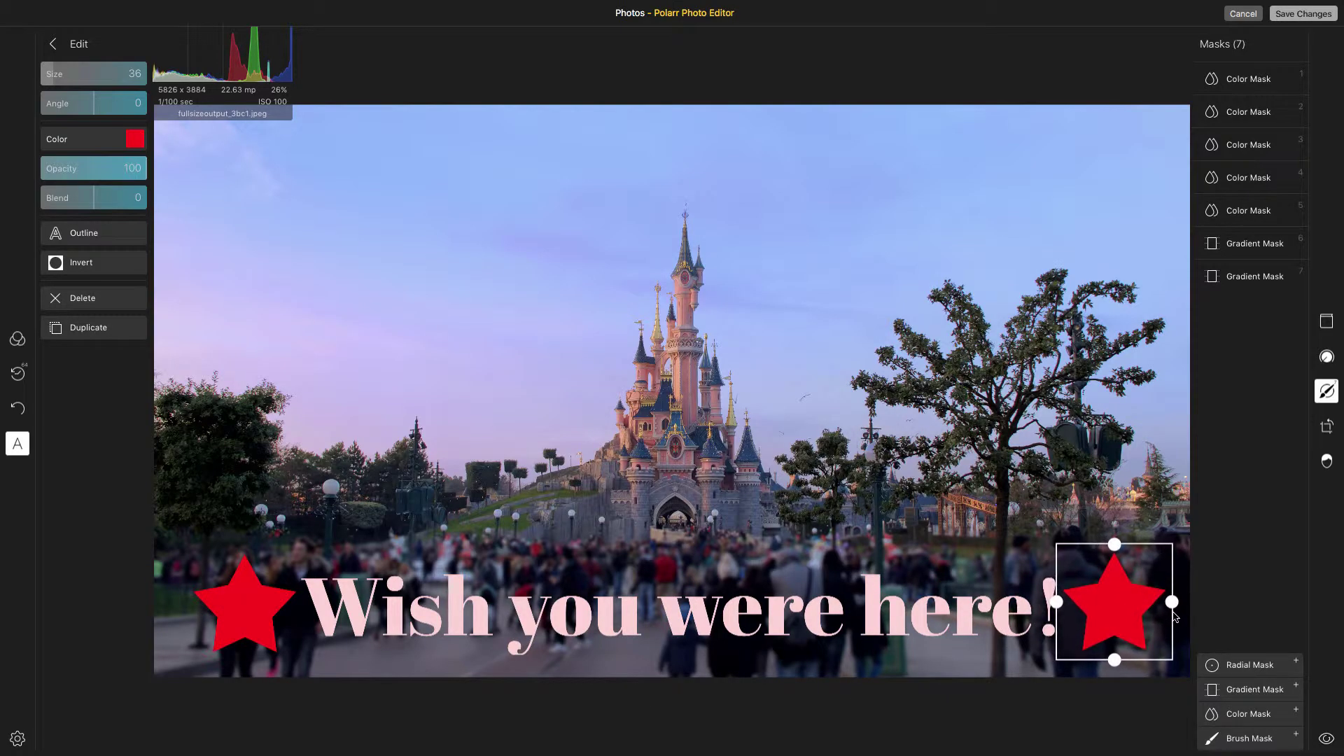
Step: Widen the caption's text box to span both stars and shift the caption slightly to the left
{"action": "left_click", "coordinate": [717, 633]}
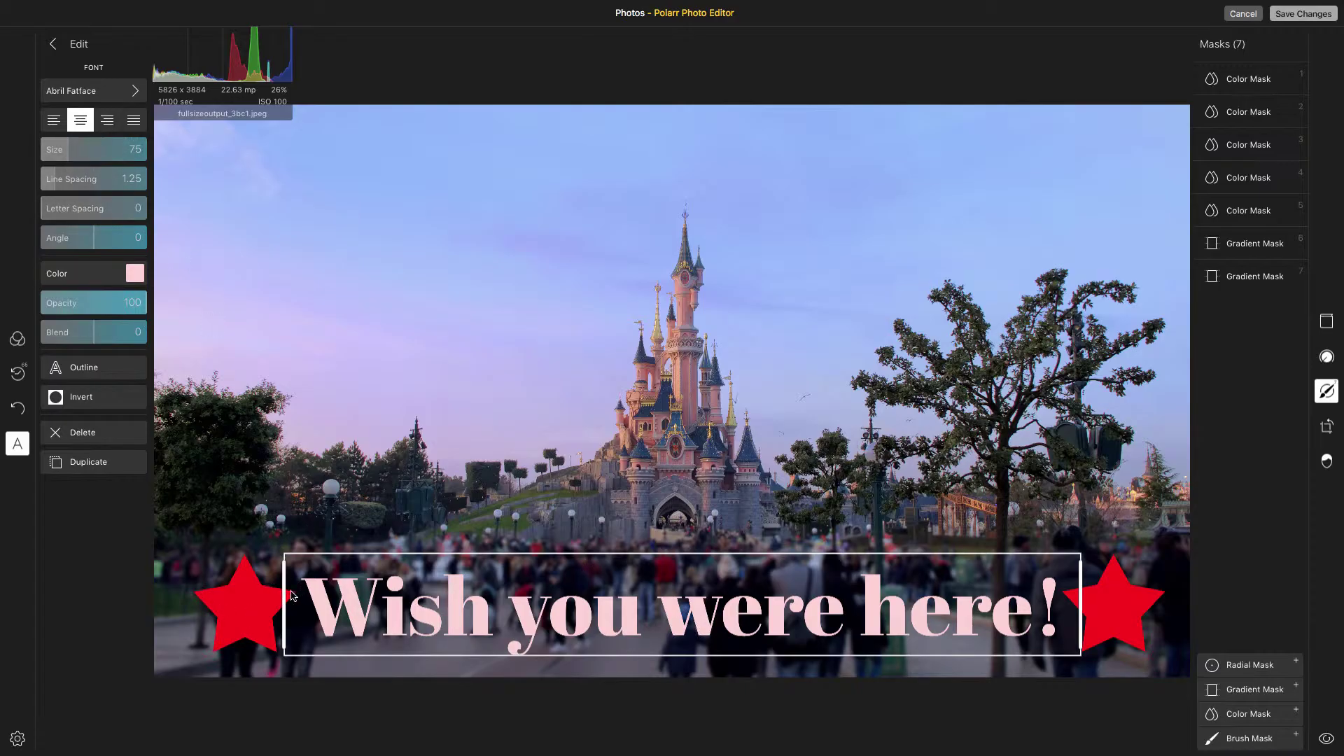
{"action": "left_click_drag", "start_coordinate": [284, 601], "coordinate": [166, 599]}
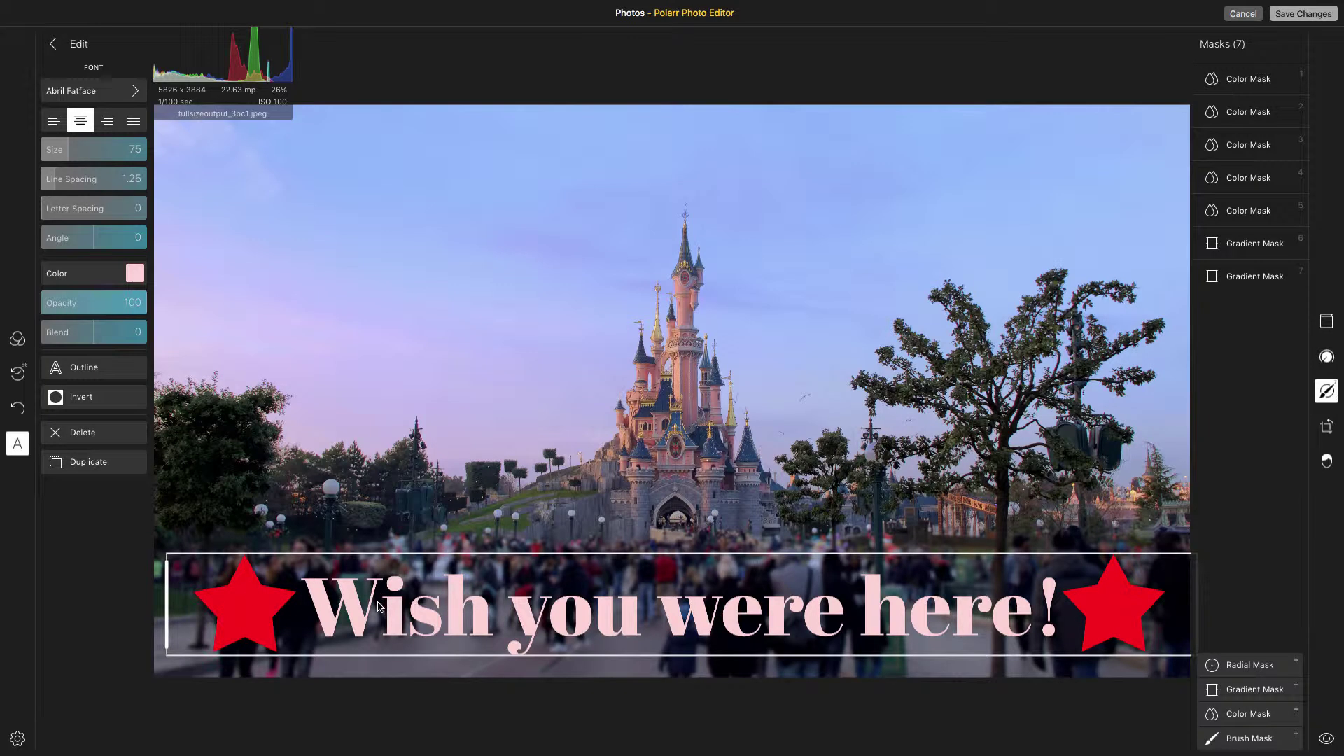
{"action": "left_click_drag", "start_coordinate": [378, 606], "coordinate": [367, 606]}
Step: Nudge both stars outward and slightly down to even their spacing around the caption, and deselect them
{"action": "left_click", "coordinate": [235, 614]}
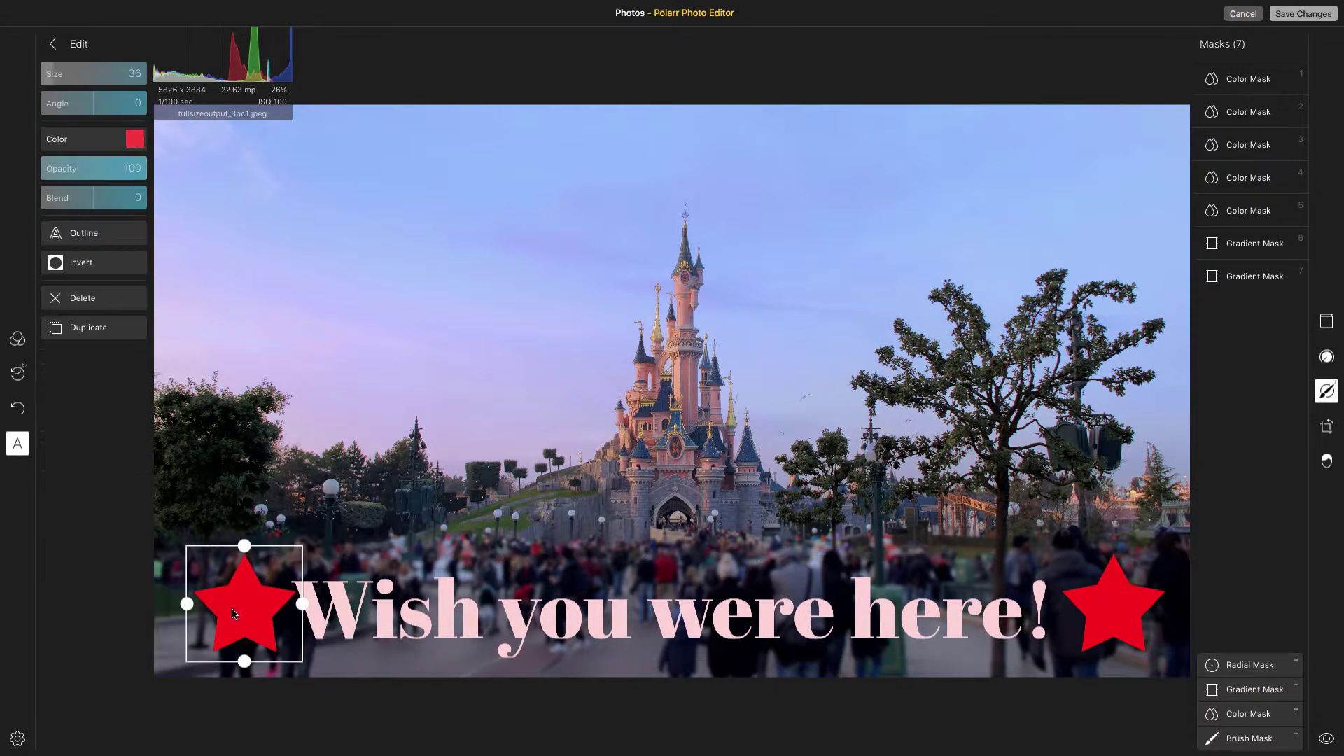
{"action": "left_click_drag", "start_coordinate": [237, 613], "coordinate": [221, 618]}
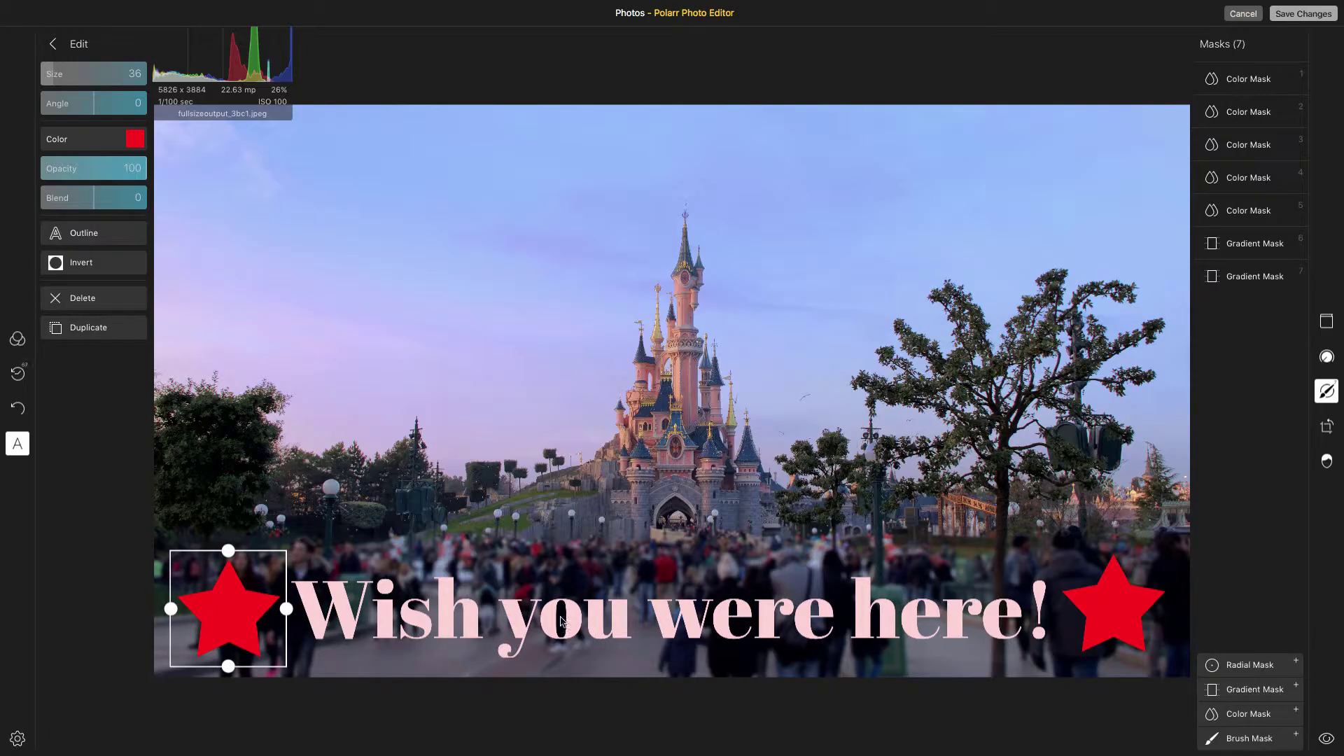
{"action": "left_click", "coordinate": [1113, 604]}
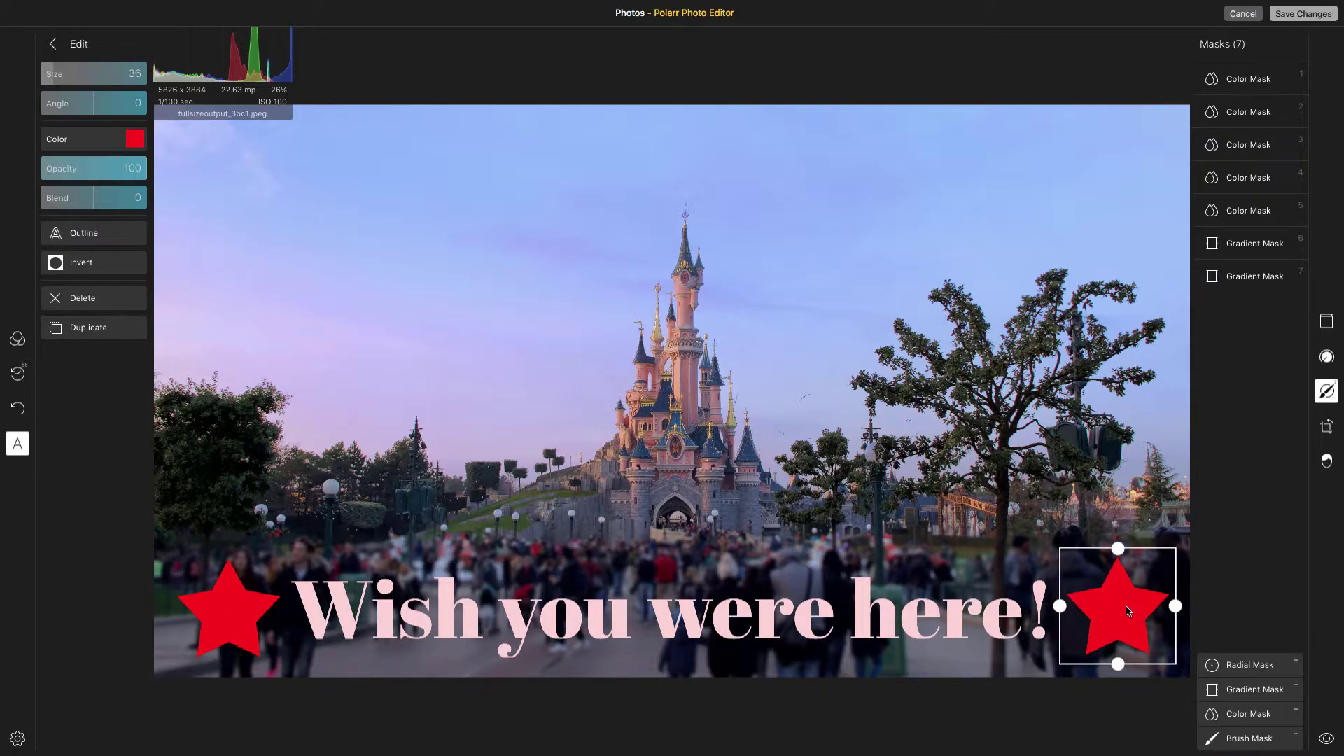
{"action": "left_click", "coordinate": [948, 480]}
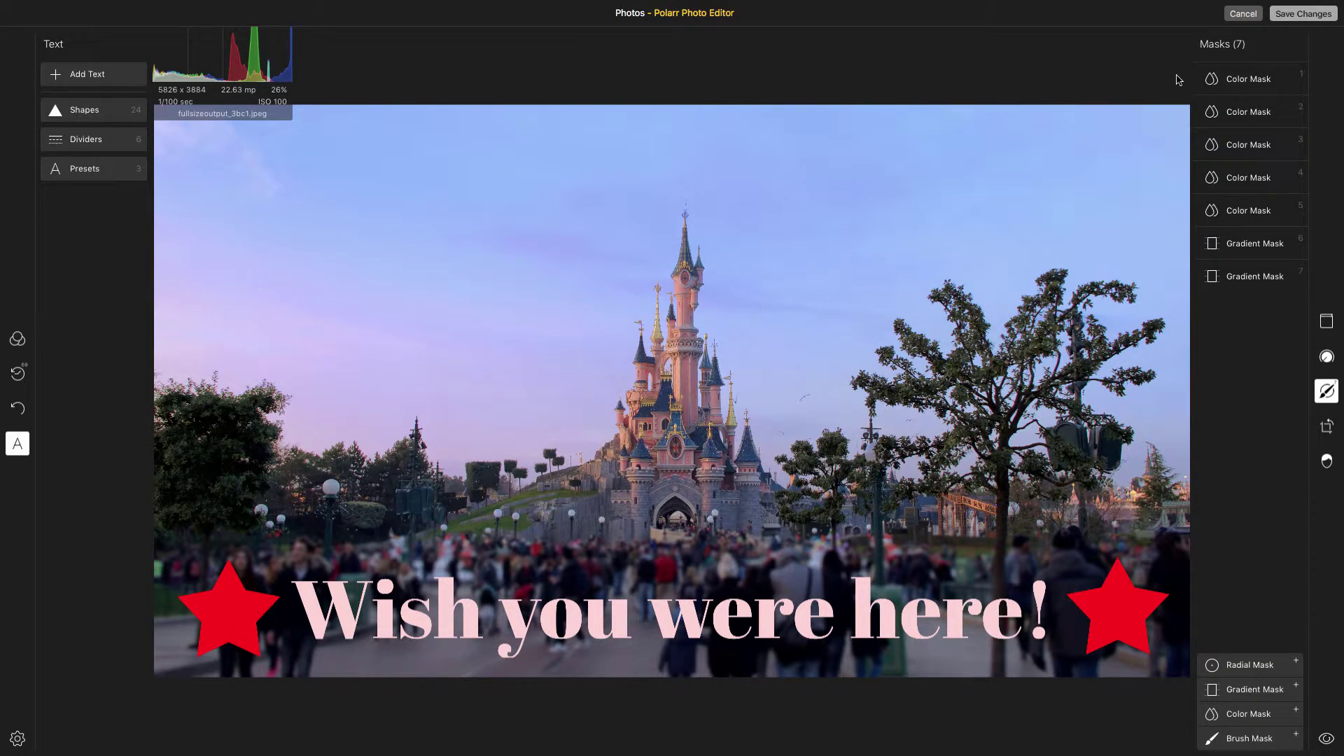
Step: Save the Polarr changes back to the photo in Photos and compare the postcard with the original image
{"action": "left_click", "coordinate": [1320, 14]}
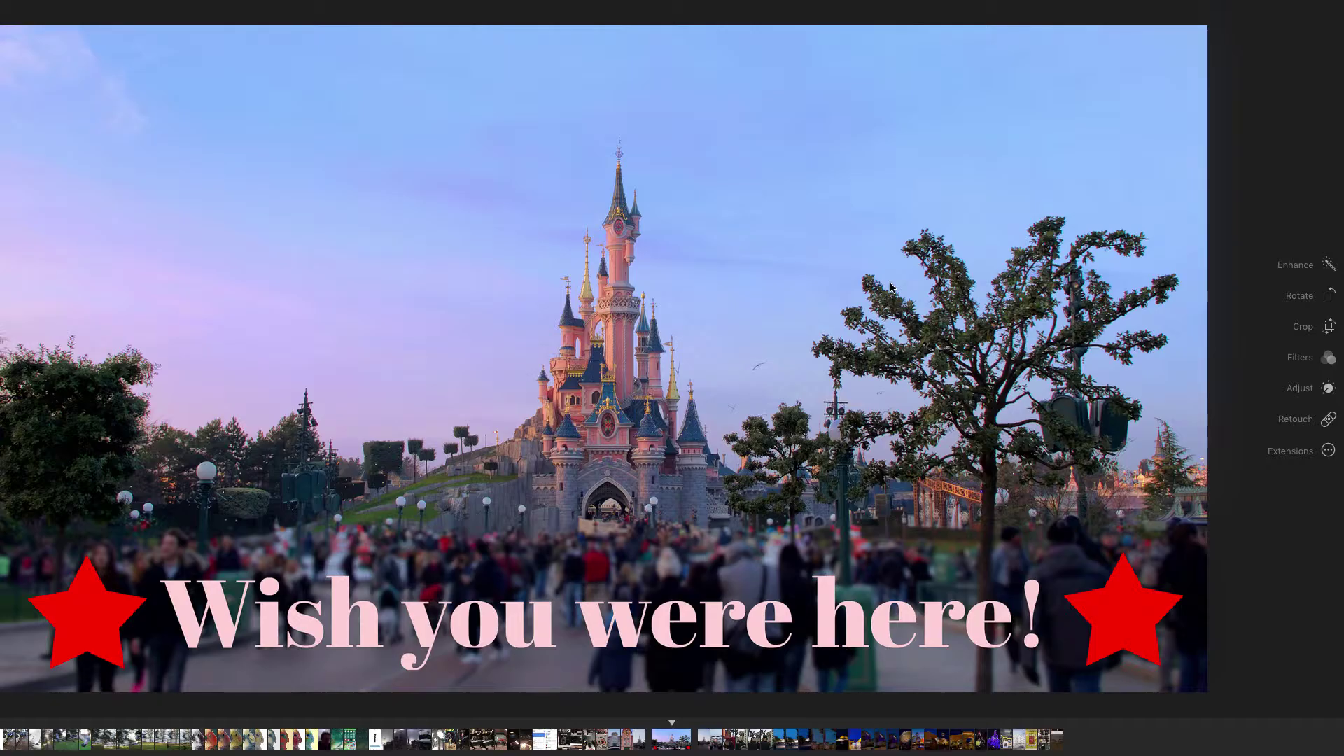
{"action": "key", "text": "m"}
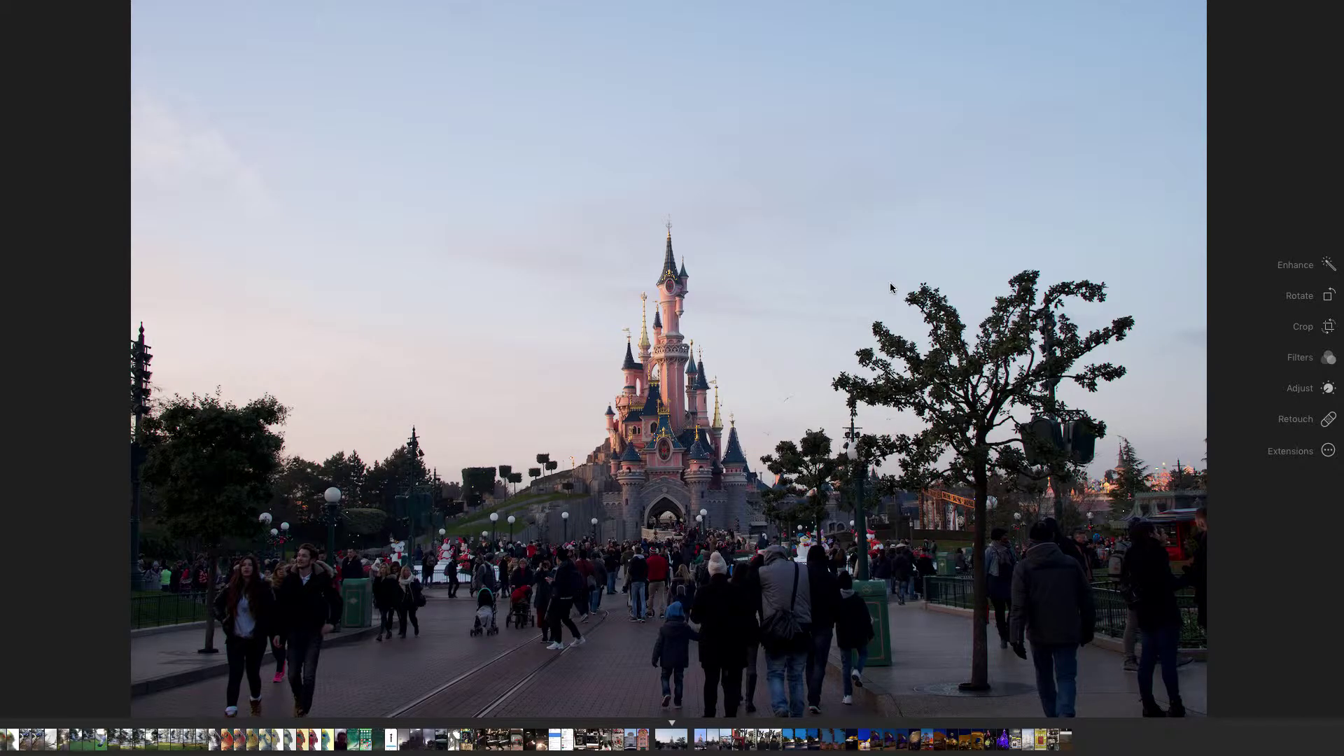
{"action": "key", "text": "m"}
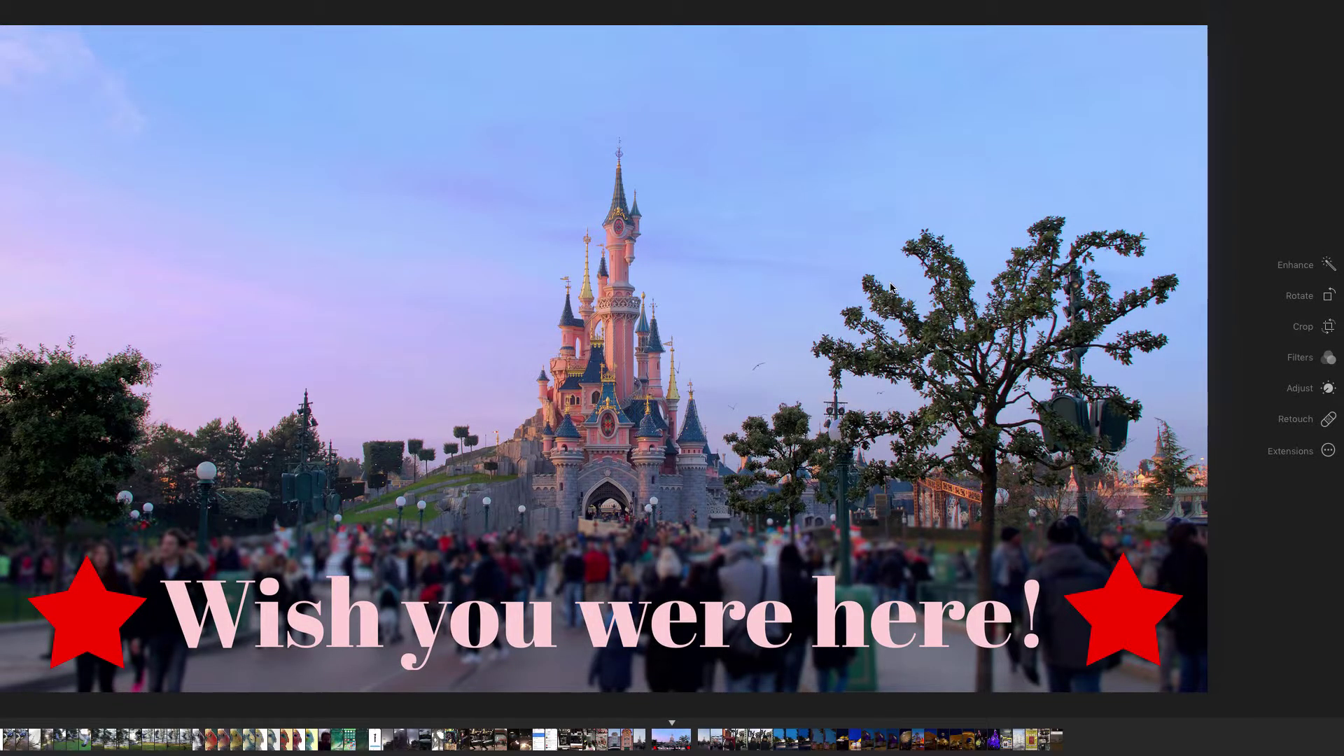
{"action": "key", "text": "m"}
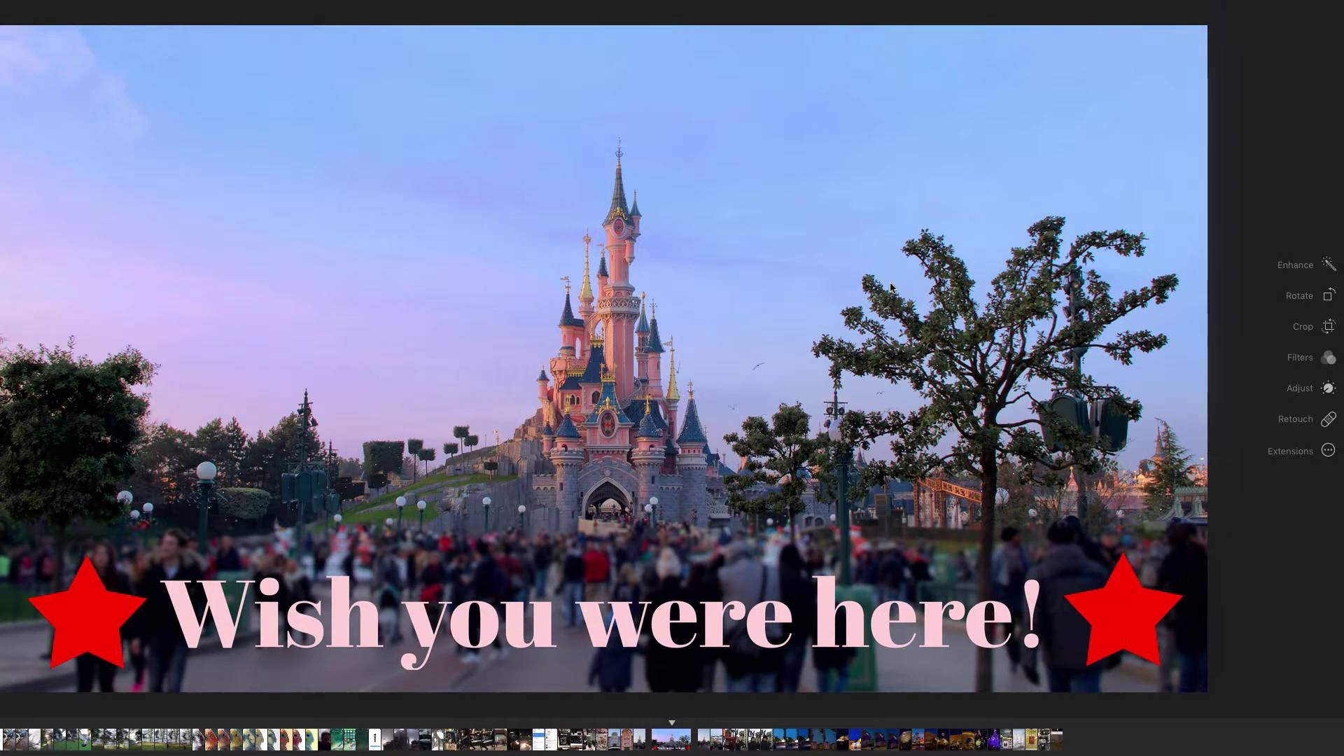